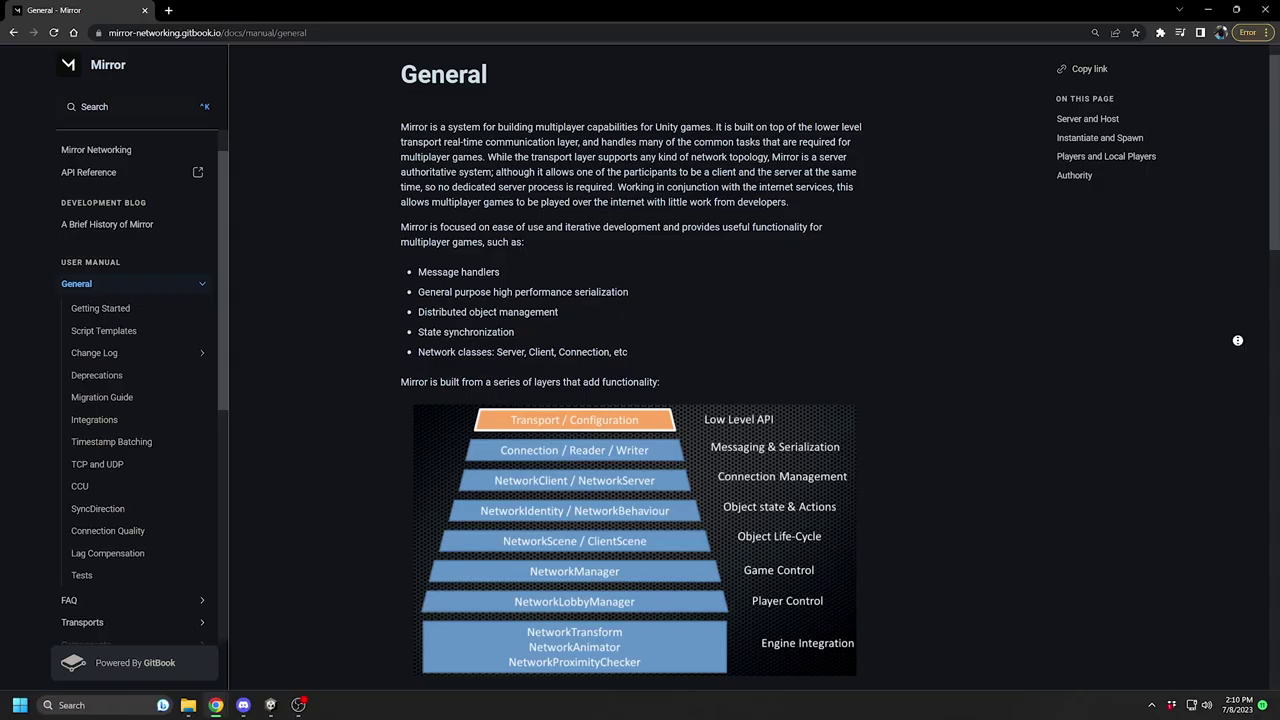
Step: Scroll the General docs page down to the Server and Host explanation
{"action": "scroll", "coordinate": [1240, 350], "scroll_direction": "down", "scroll_amount": 3}
{"action": "scroll", "coordinate": [1233, 368], "scroll_direction": "down", "scroll_amount": 5}
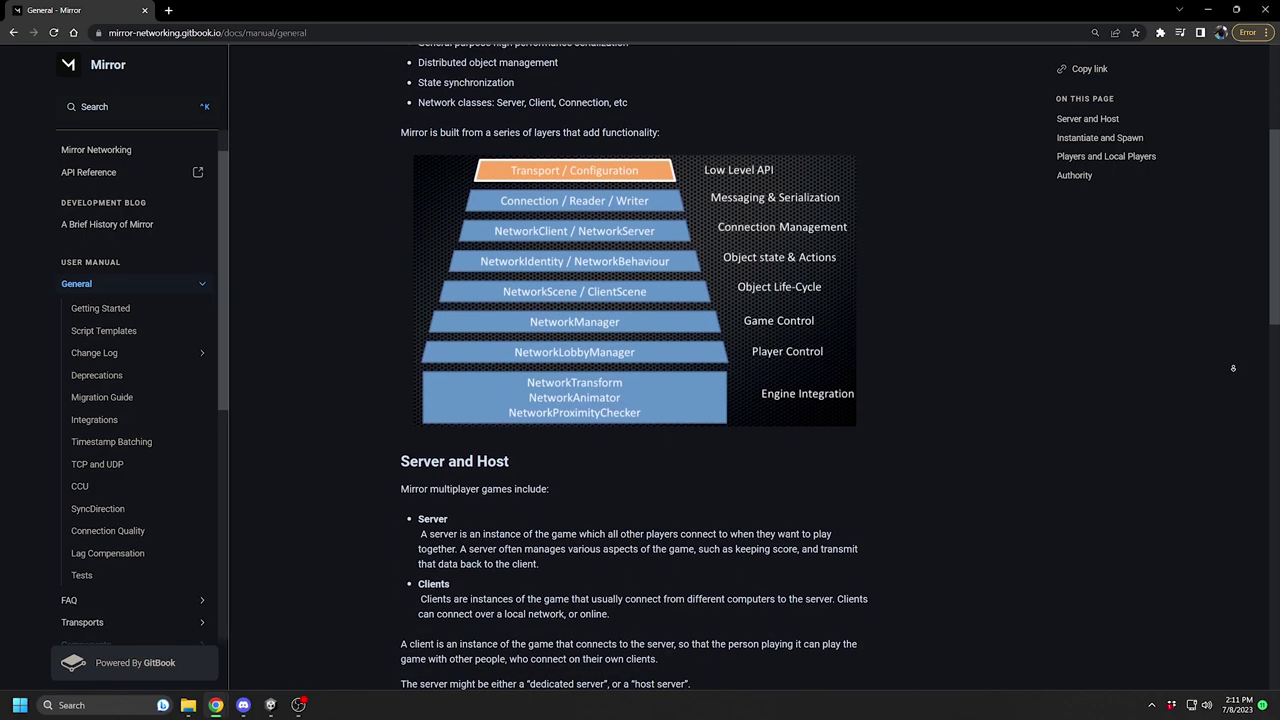
{"action": "scroll", "coordinate": [1233, 368], "scroll_direction": "down", "scroll_amount": 2}
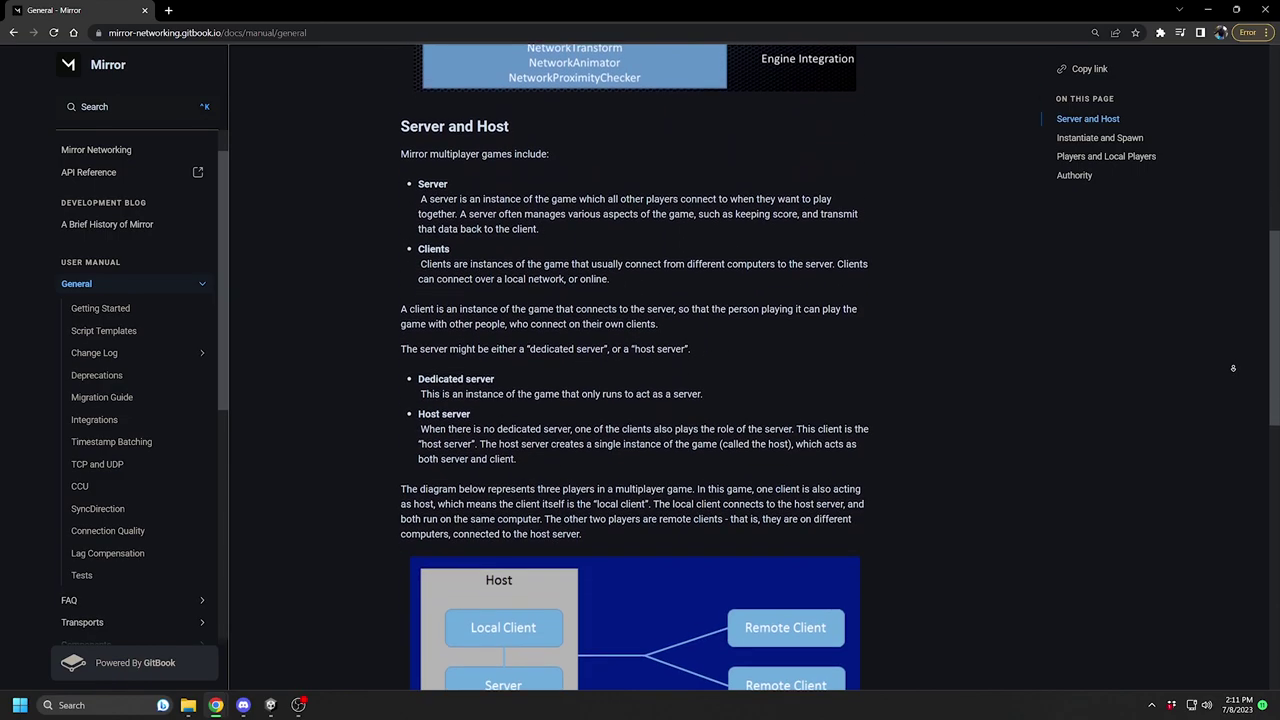
{"action": "left_click_drag", "start_coordinate": [418, 327], "coordinate": [495, 330]}
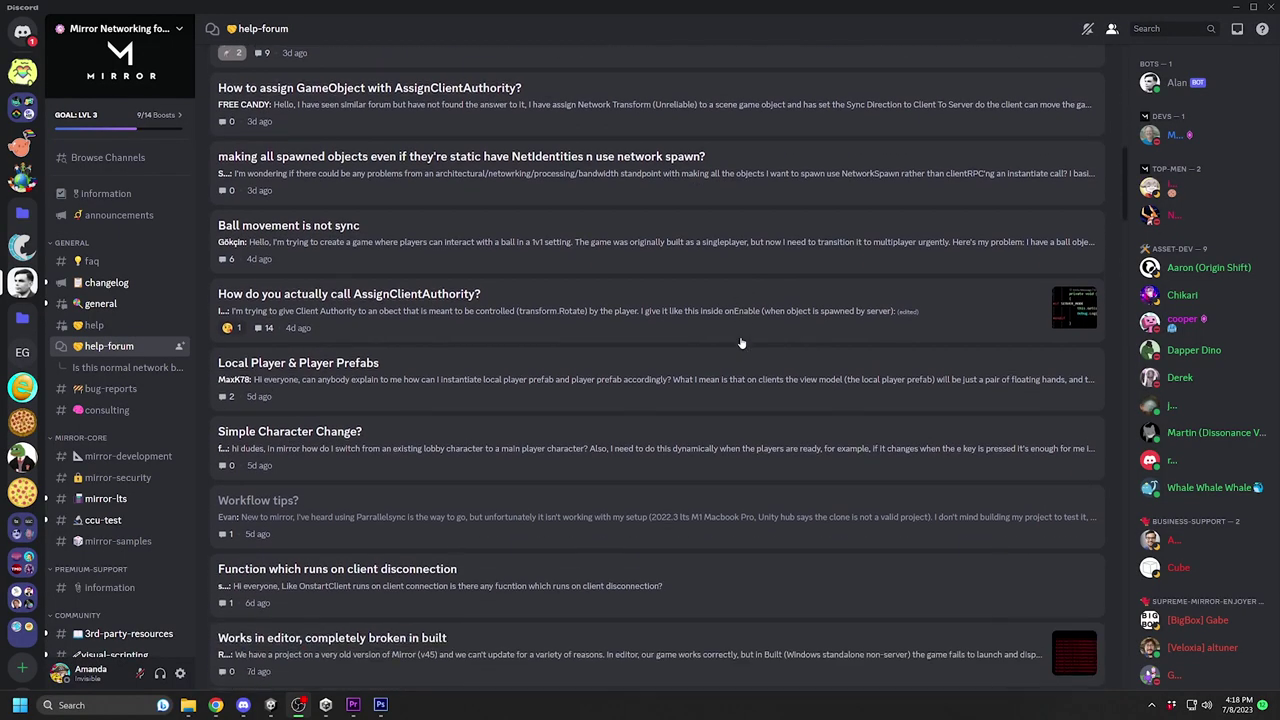
Step: Bring up the #help channel chat on the Mirror Discord
{"action": "scroll", "coordinate": [740, 340], "scroll_direction": "down", "scroll_amount": 3}
{"action": "left_click", "coordinate": [126, 327]}
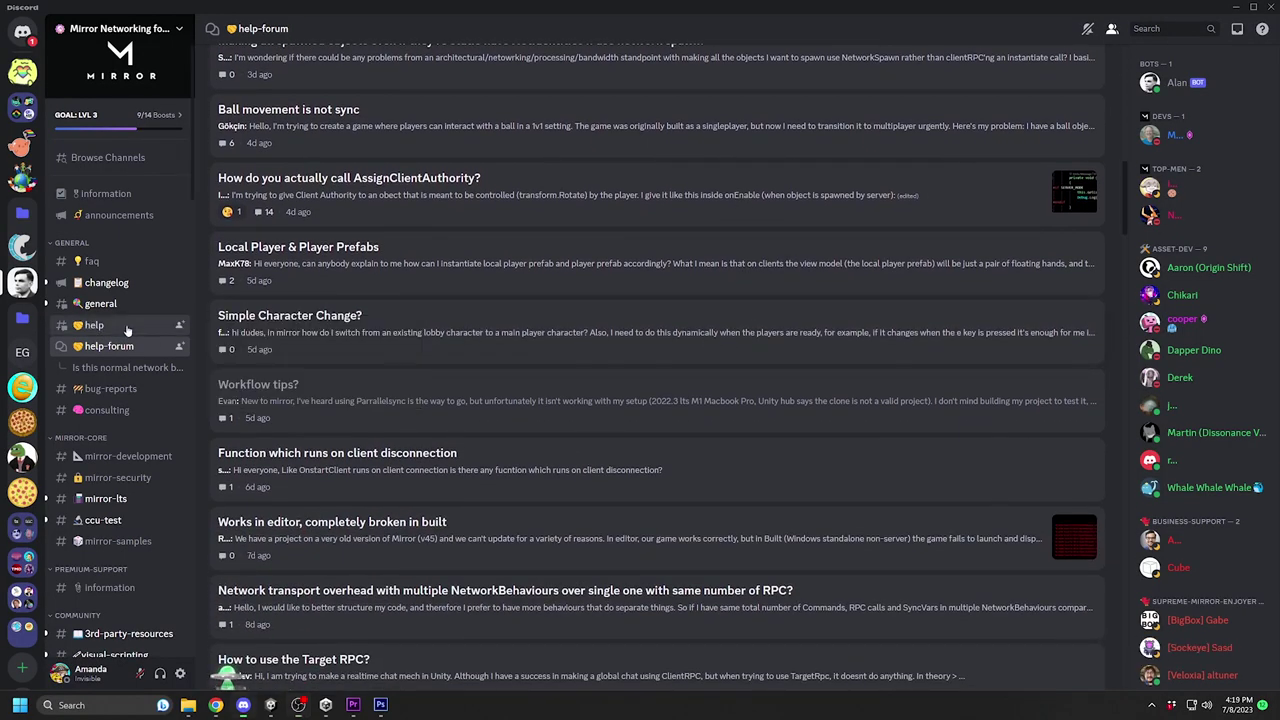
{"action": "scroll", "coordinate": [630, 433], "scroll_direction": "up", "scroll_amount": 15}
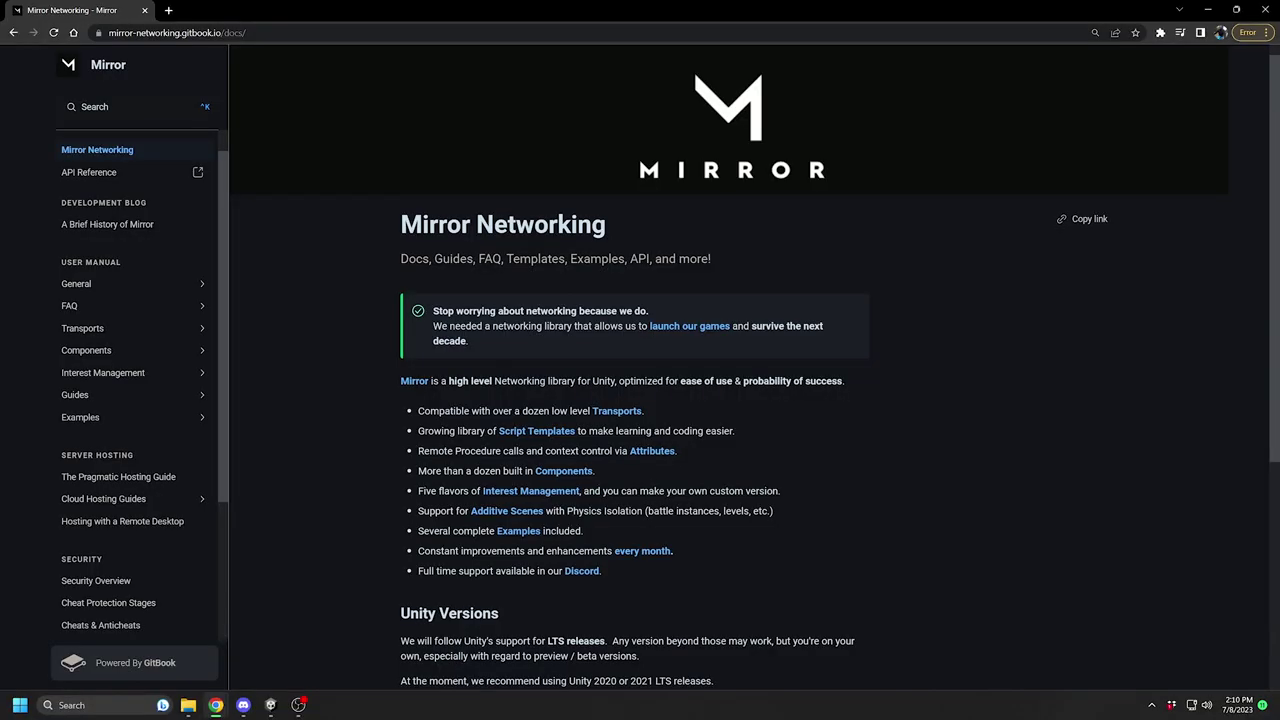
Step: Find and highlight Unity 2021.3.25 in unity.com's download archive
{"action": "middle_click", "coordinate": [1230, 366]}
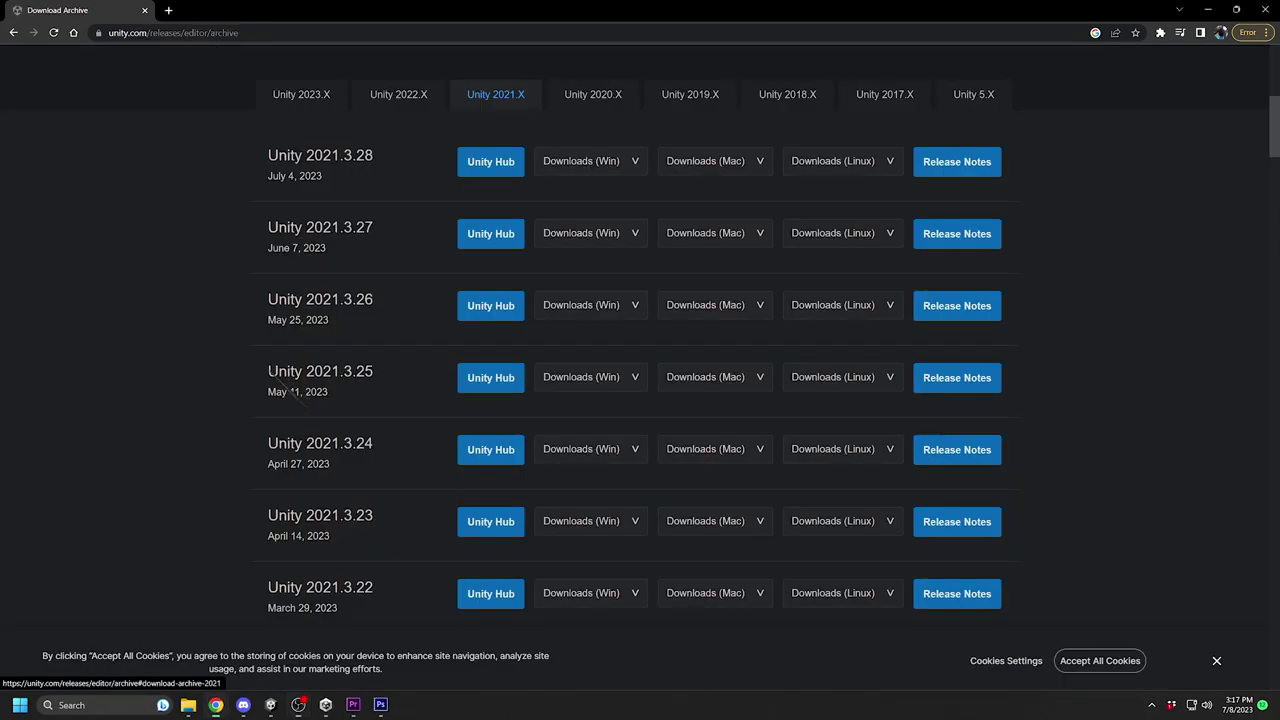
{"action": "left_click_drag", "start_coordinate": [270, 372], "coordinate": [383, 372]}
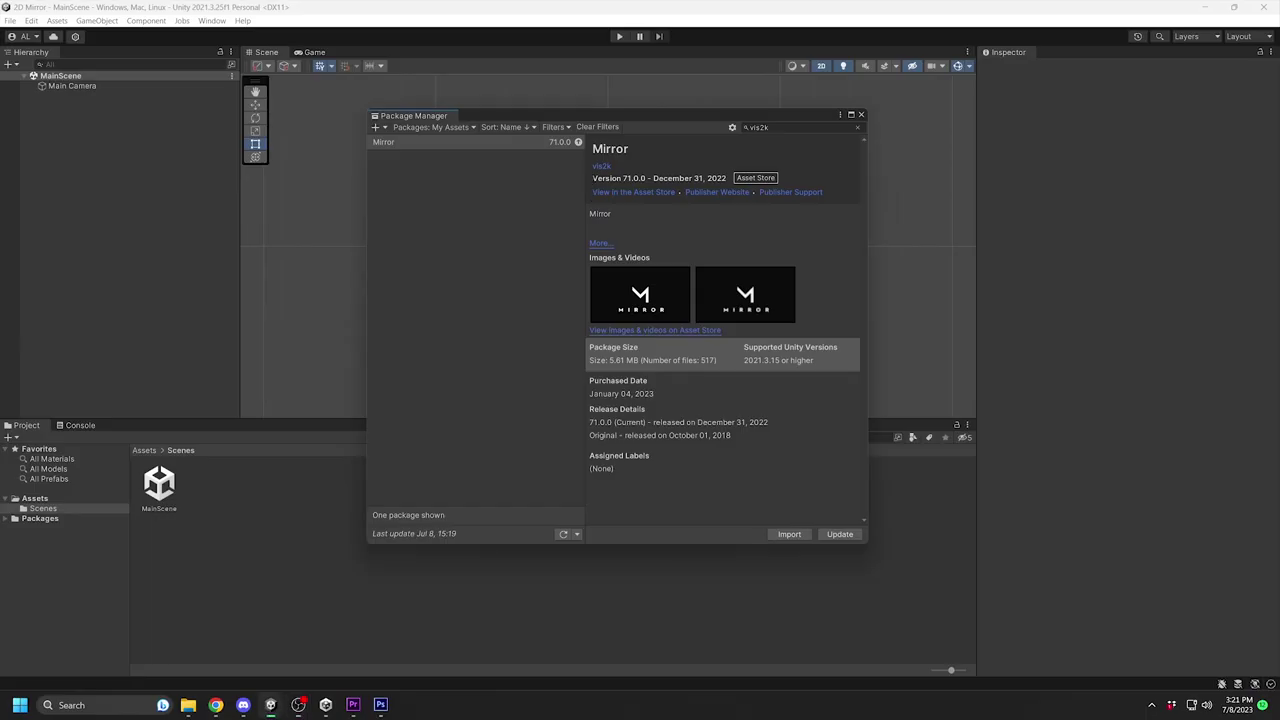
Step: Highlight the Mirror version and the 2021 LTS recommendation, then enlarge the LTS schedule image
{"action": "left_click_drag", "start_coordinate": [592, 178], "coordinate": [646, 178]}
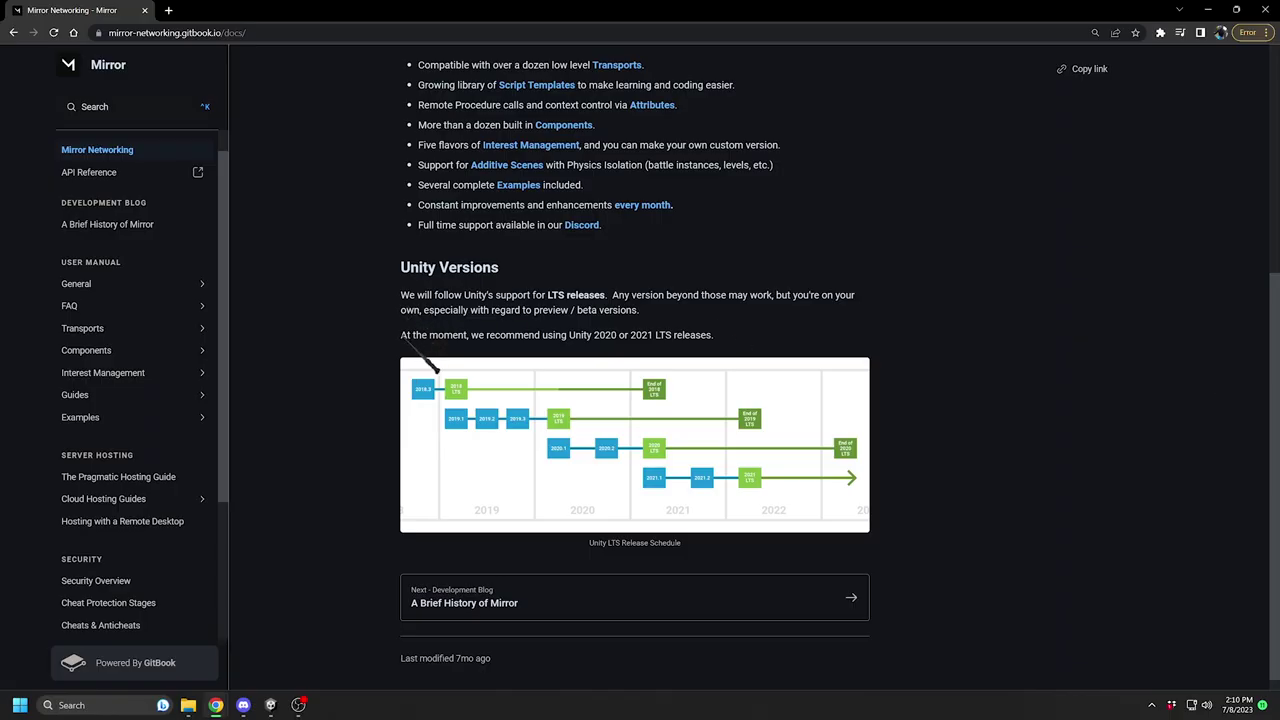
{"action": "left_click_drag", "start_coordinate": [401, 335], "coordinate": [749, 366]}
{"action": "left_click", "coordinate": [752, 366]}
{"action": "left_click", "coordinate": [858, 415]}
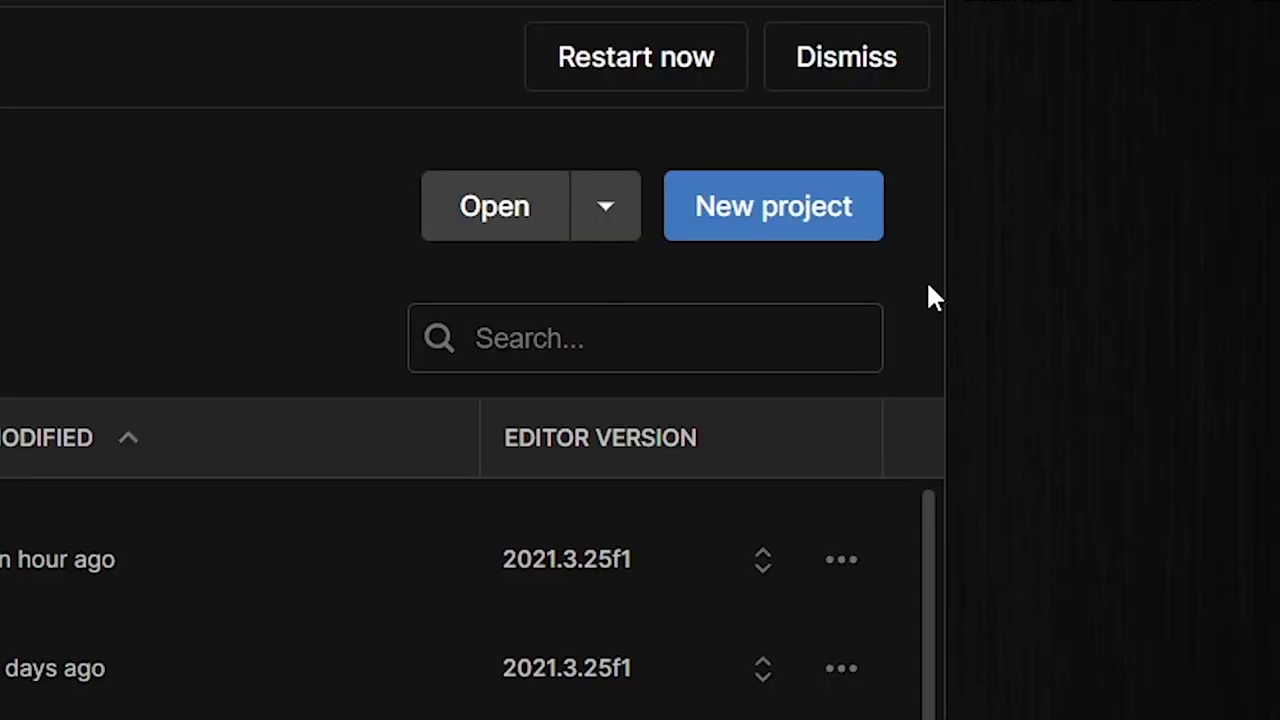
Step: Create a 2D Core project named '2D Mirror' with editor 2021.3.25f1
{"action": "left_click", "coordinate": [745, 225]}
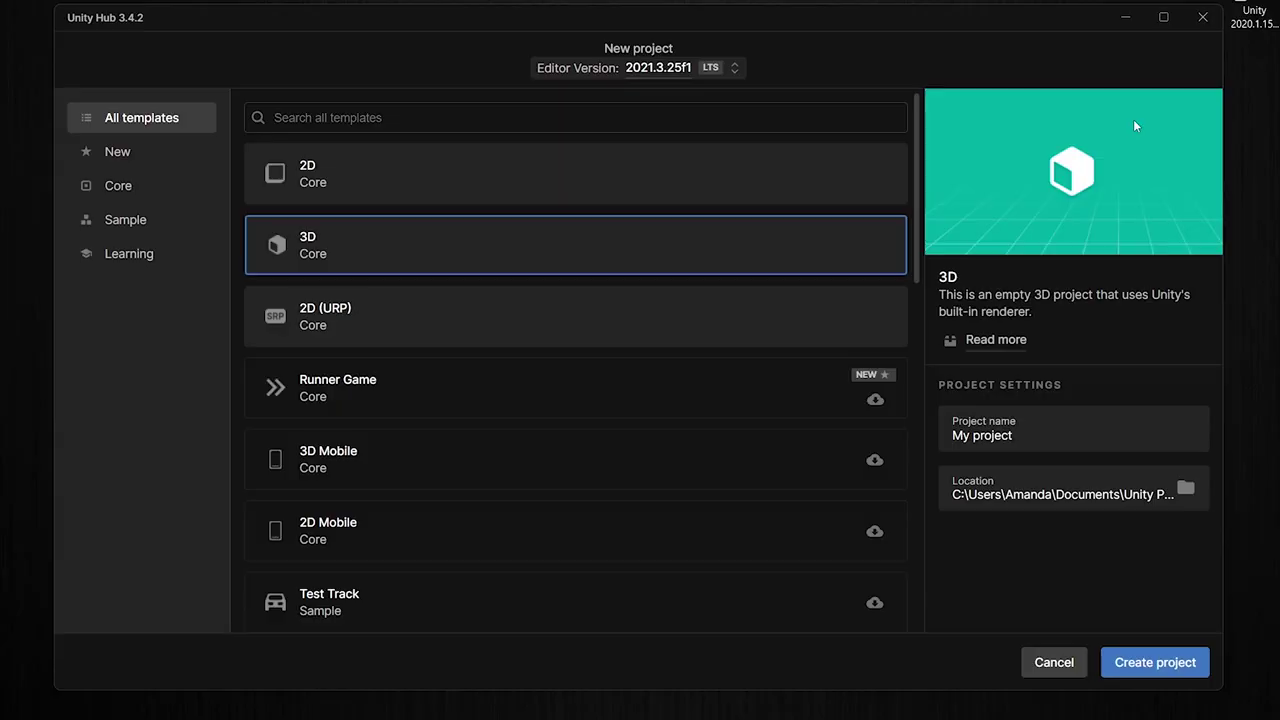
{"action": "left_click", "coordinate": [640, 185]}
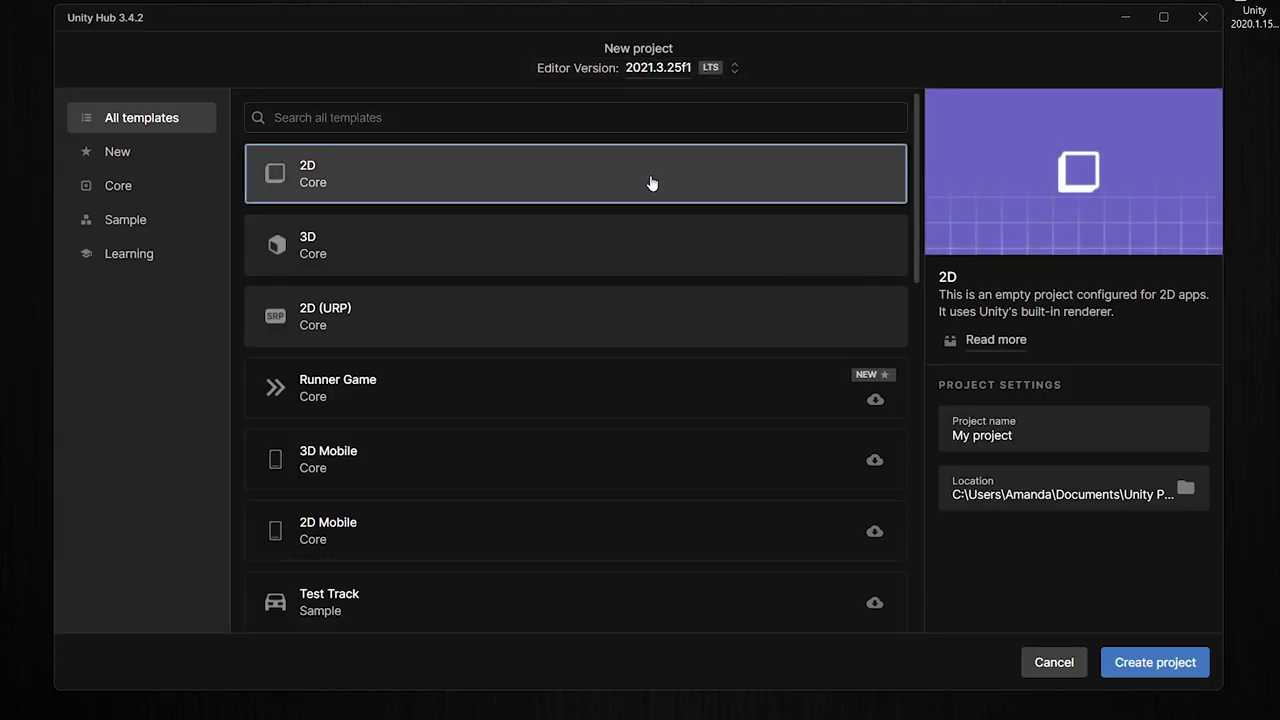
{"action": "key", "text": "Tab"}
{"action": "type", "text": "2D"}
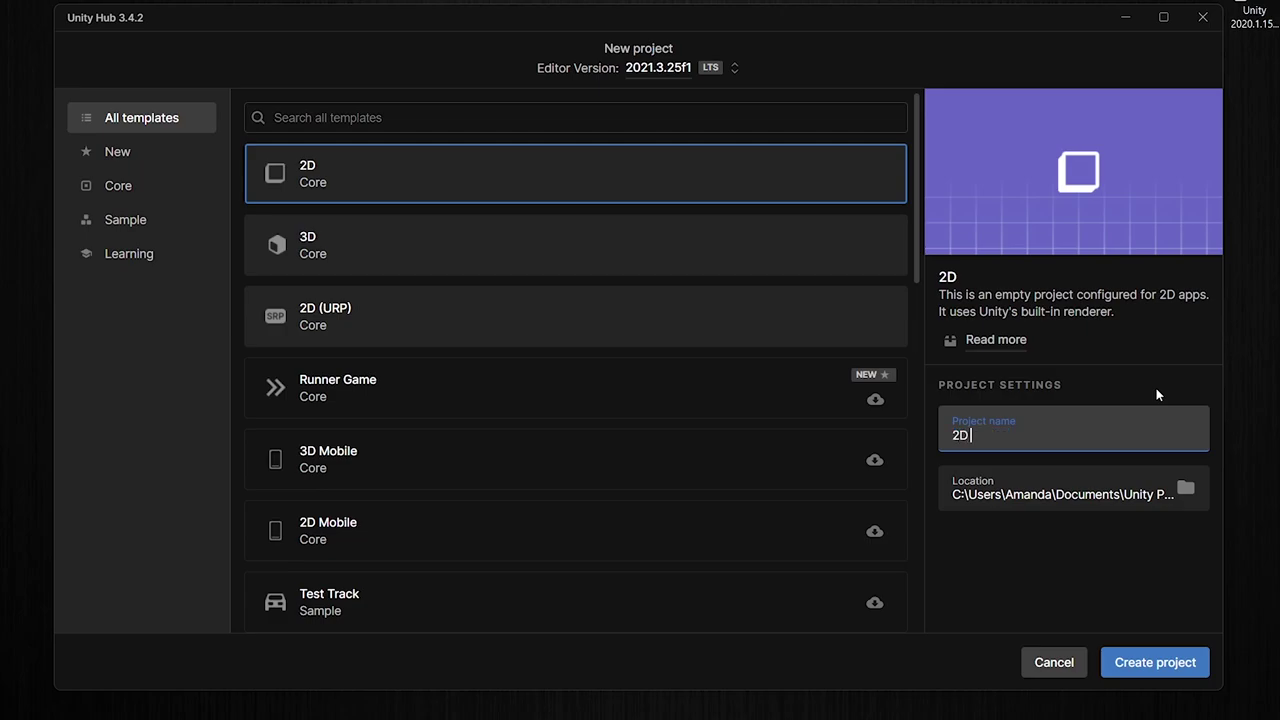
{"action": "type", "text": " Mirror"}
{"action": "left_click", "coordinate": [1190, 575]}
{"action": "left_click", "coordinate": [1175, 660]}
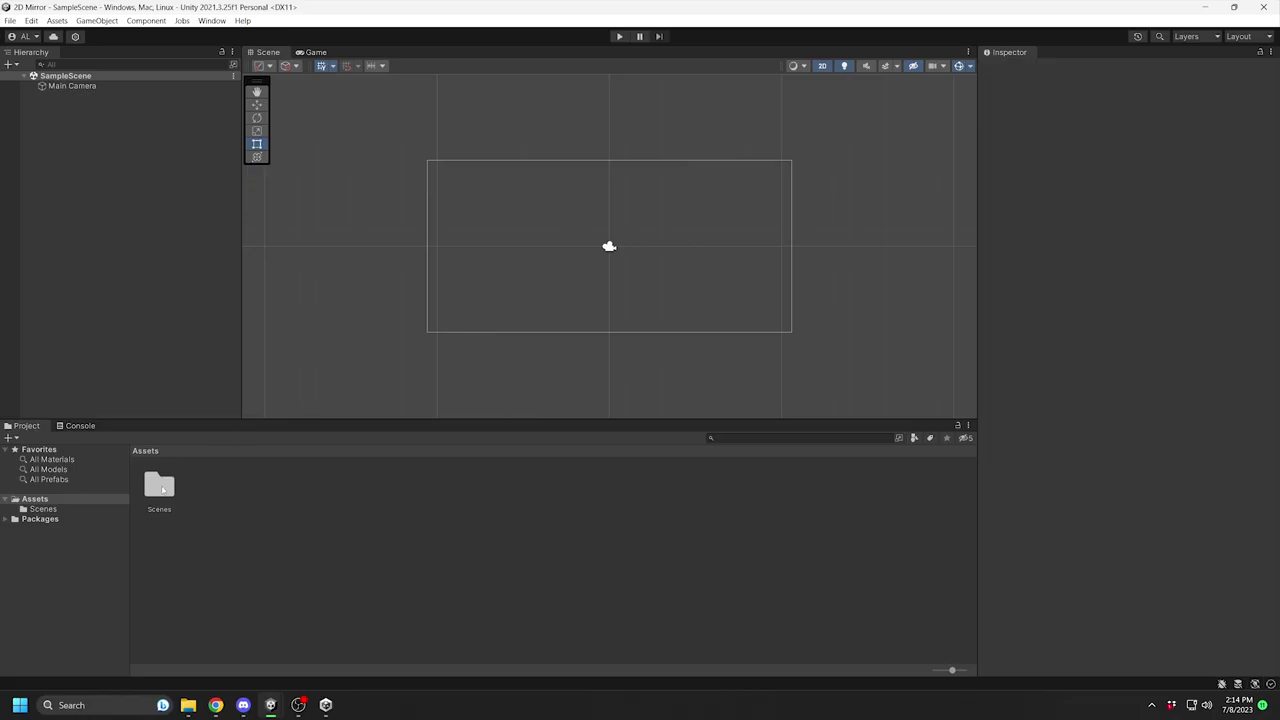
Step: Rename SampleScene in the Scenes folder to MainScene and reload it
{"action": "double_click", "coordinate": [162, 488]}
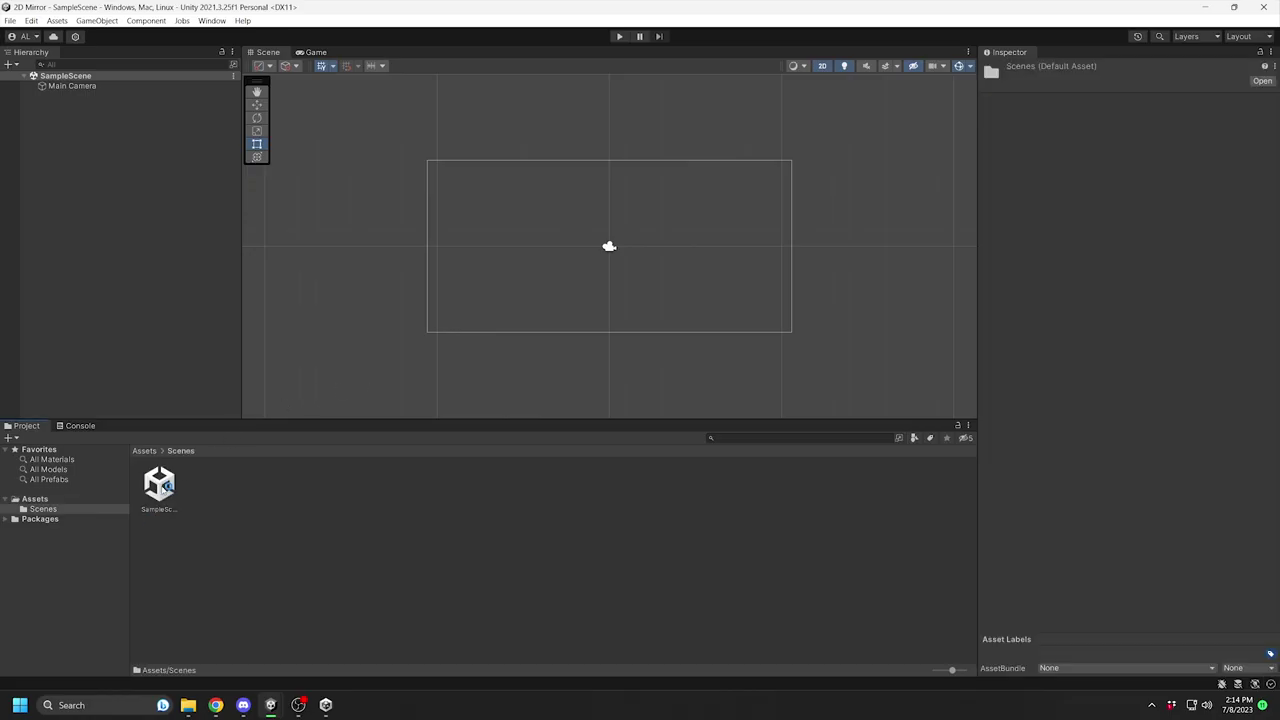
{"action": "left_click", "coordinate": [156, 507]}
{"action": "left_click", "coordinate": [153, 511]}
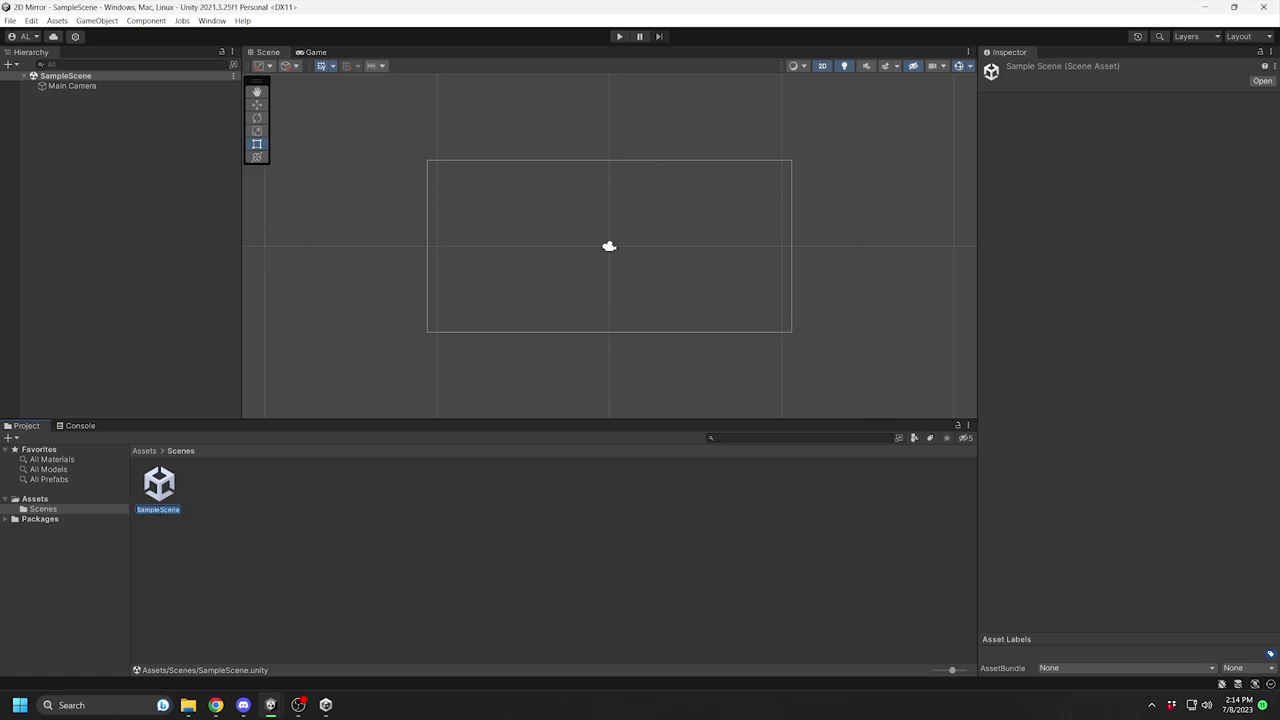
{"action": "type", "text": "MainScene"}
{"action": "key", "text": "Return"}
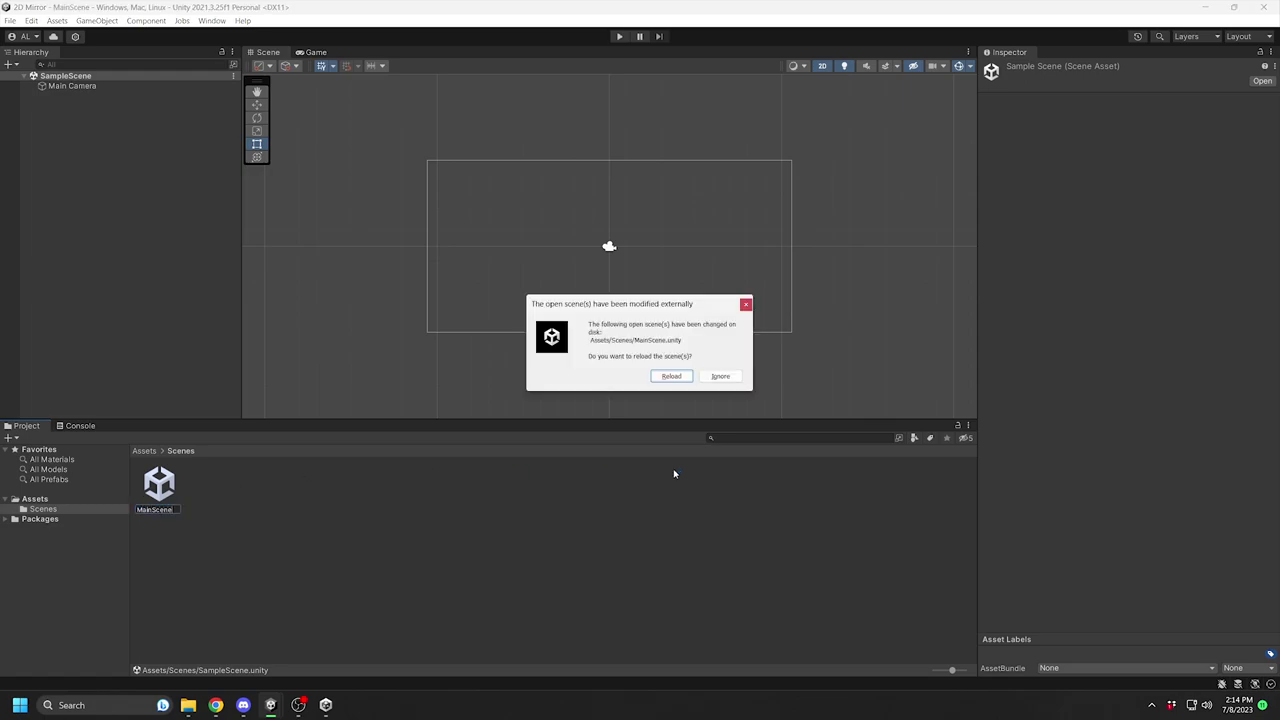
{"action": "left_click", "coordinate": [672, 376]}
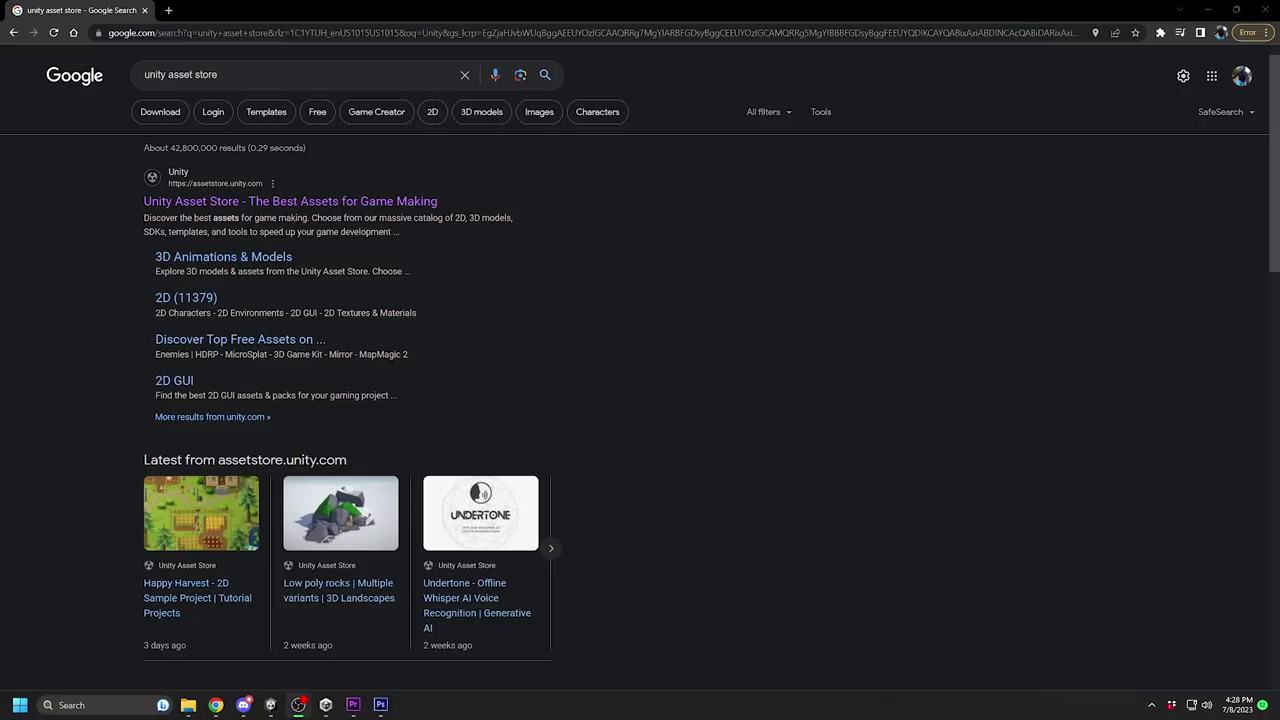
Step: Search the Asset Store for Mirror and add the free package to My Assets
{"action": "left_click", "coordinate": [388, 201]}
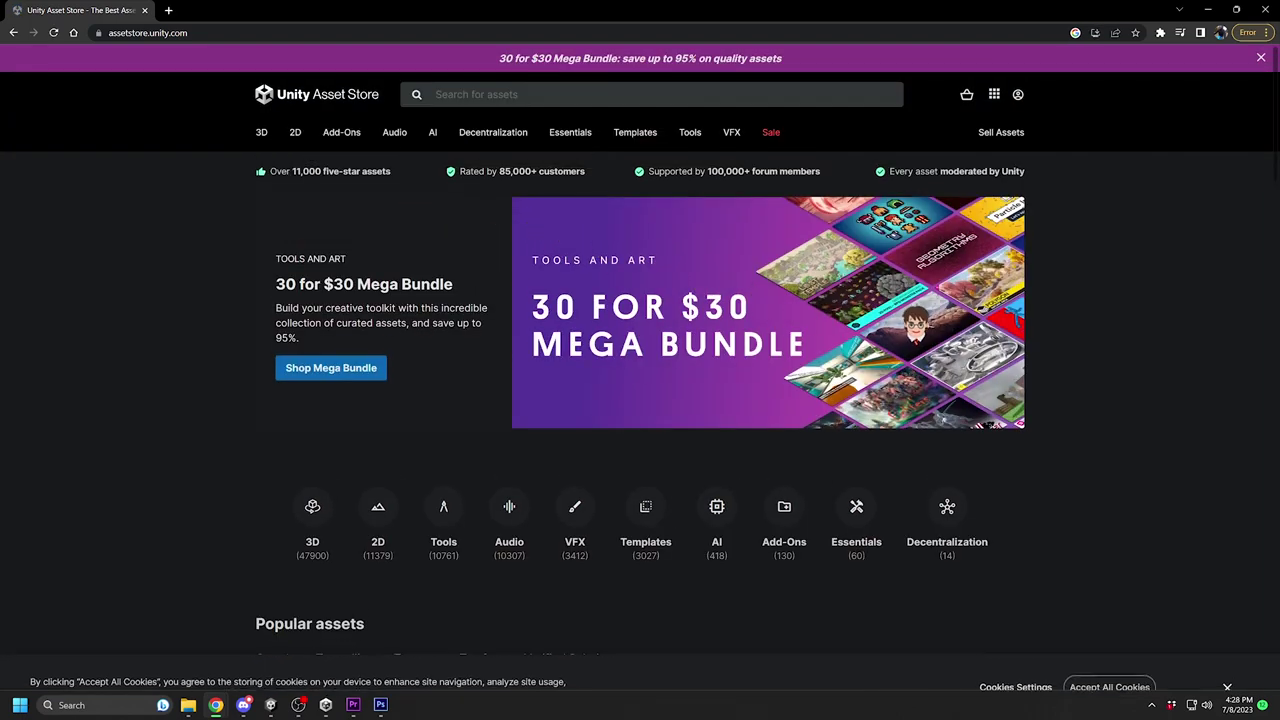
{"action": "left_click", "coordinate": [436, 94]}
{"action": "type", "text": "Mirror"}
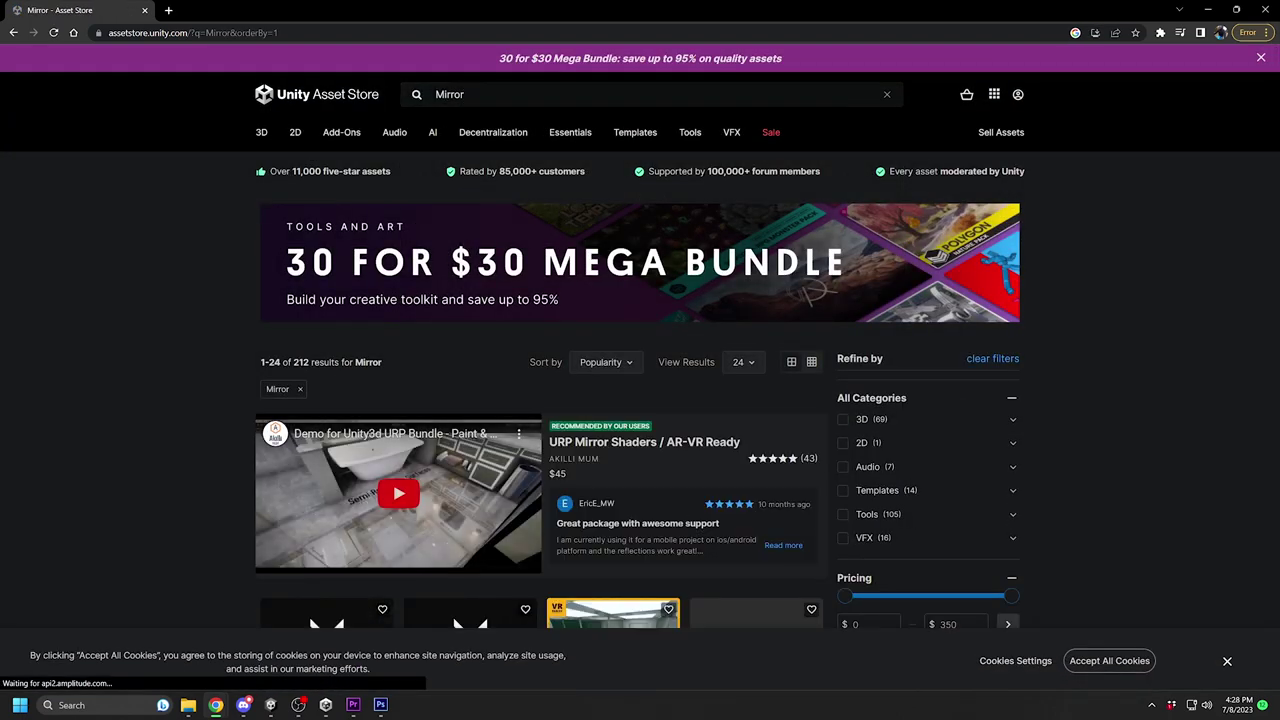
{"action": "scroll", "coordinate": [612, 345], "scroll_direction": "down", "scroll_amount": 4}
{"action": "left_click", "coordinate": [344, 285]}
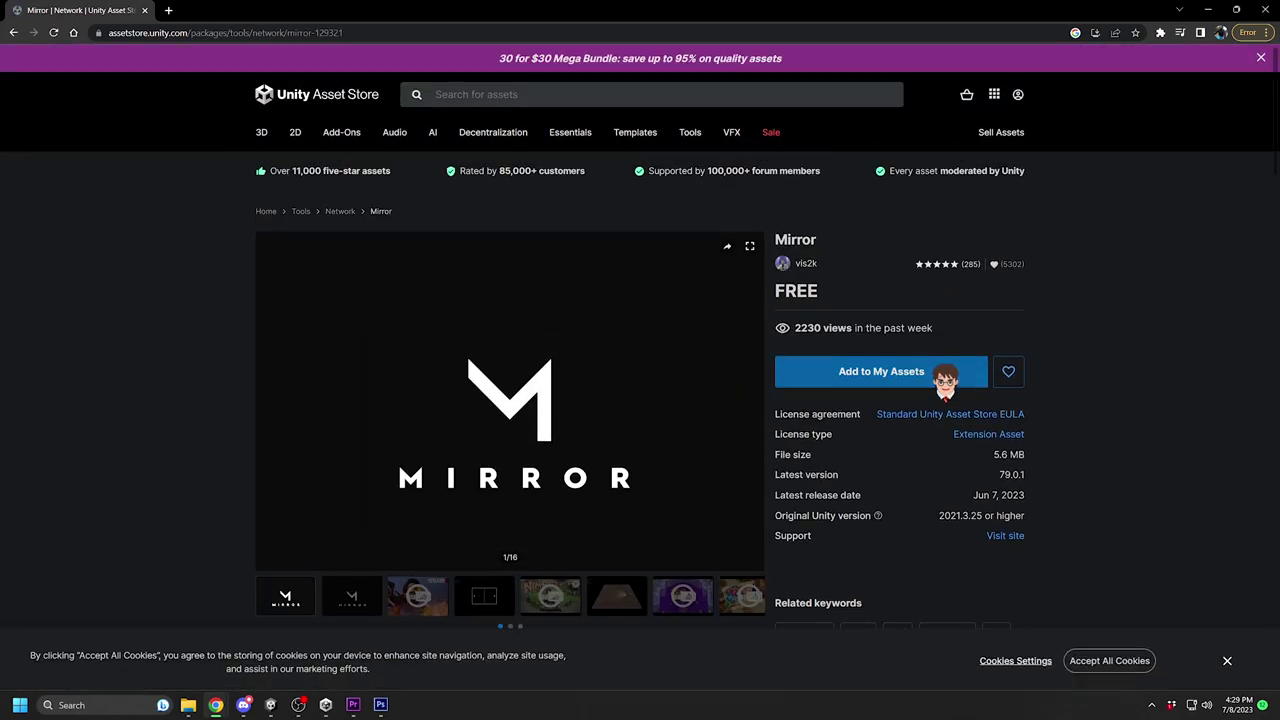
{"action": "left_click", "coordinate": [940, 372]}
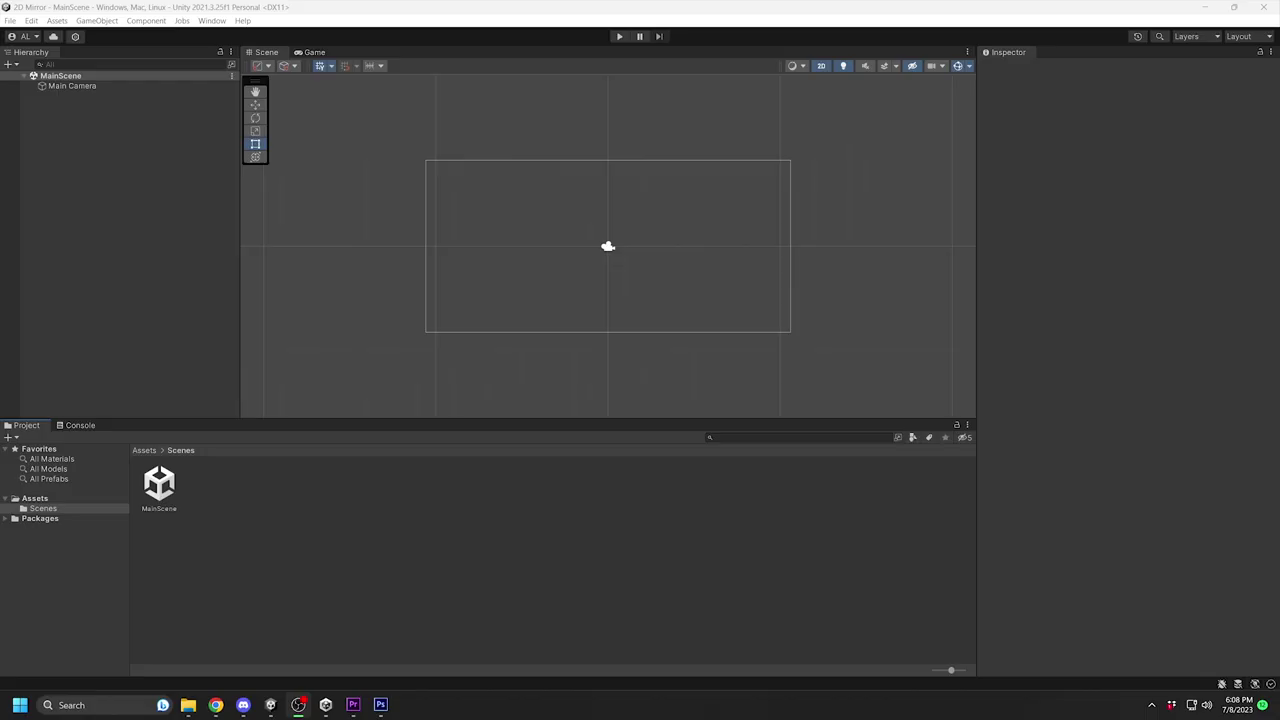
Step: Import all Mirror 71.0.0 files from the Package Manager, then close it
{"action": "left_click", "coordinate": [212, 21]}
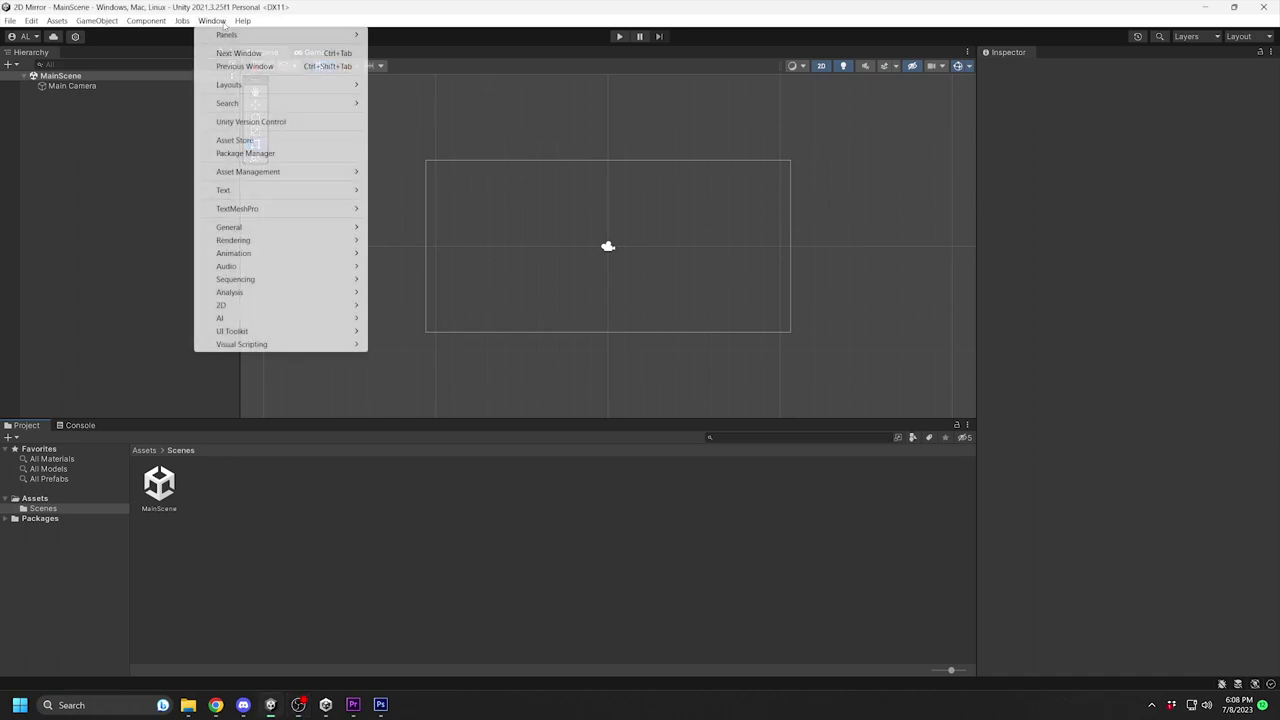
{"action": "left_click", "coordinate": [240, 154]}
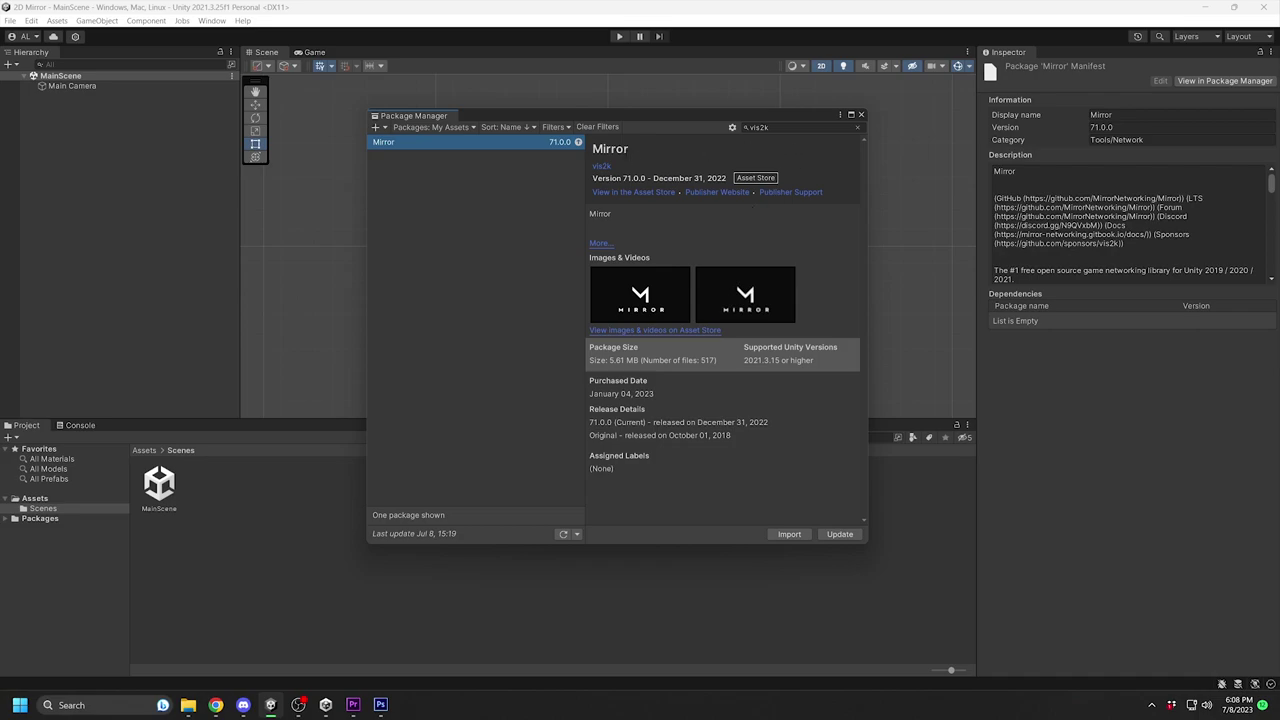
{"action": "left_click", "coordinate": [792, 535]}
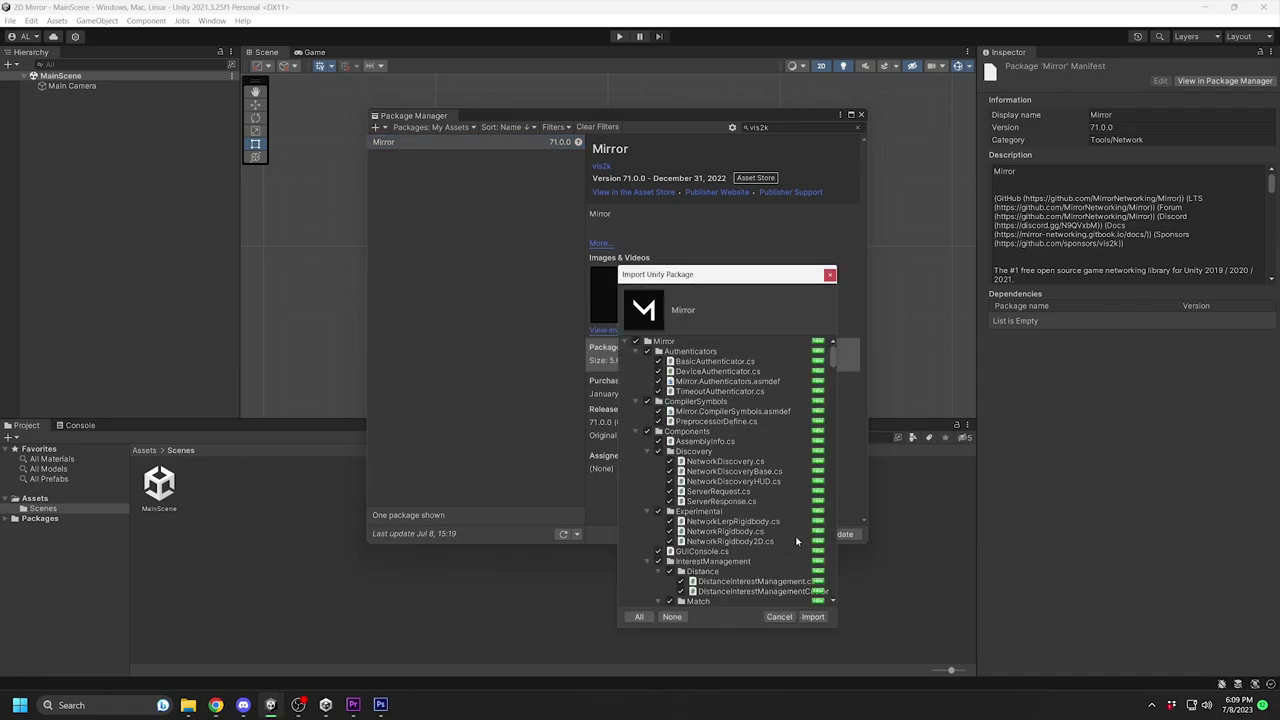
{"action": "left_click", "coordinate": [814, 617]}
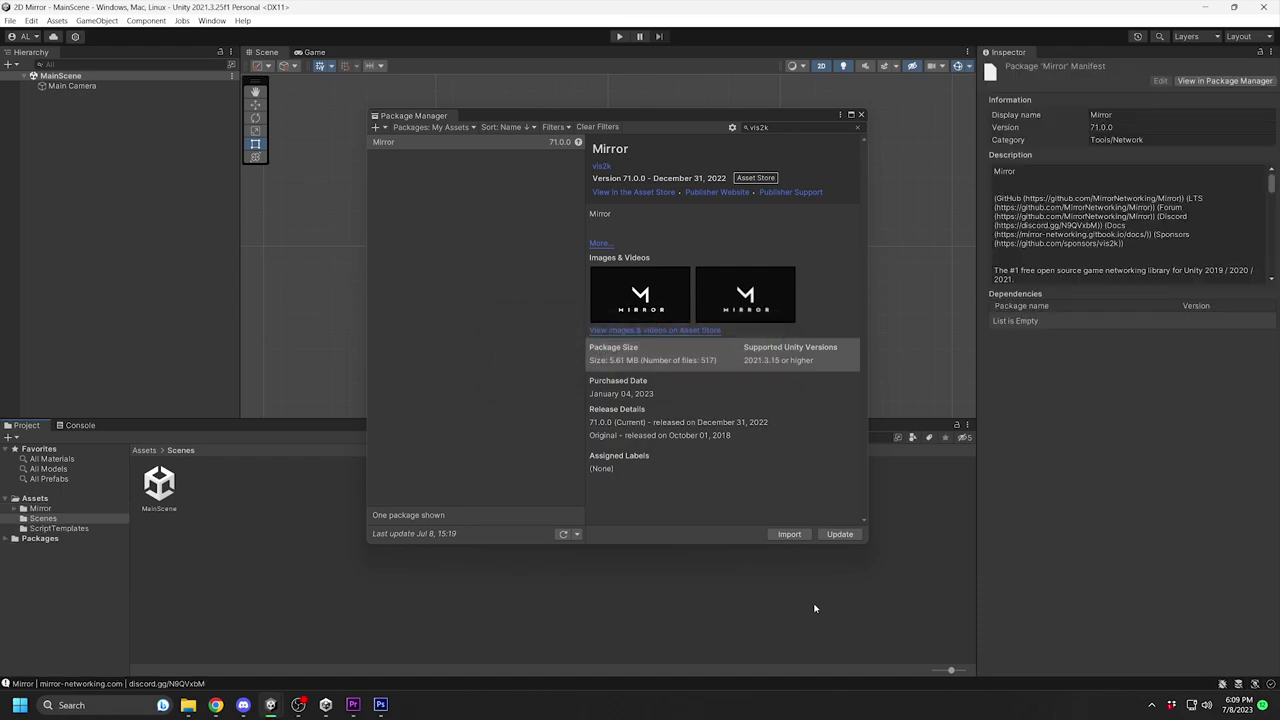
{"action": "left_click", "coordinate": [861, 115]}
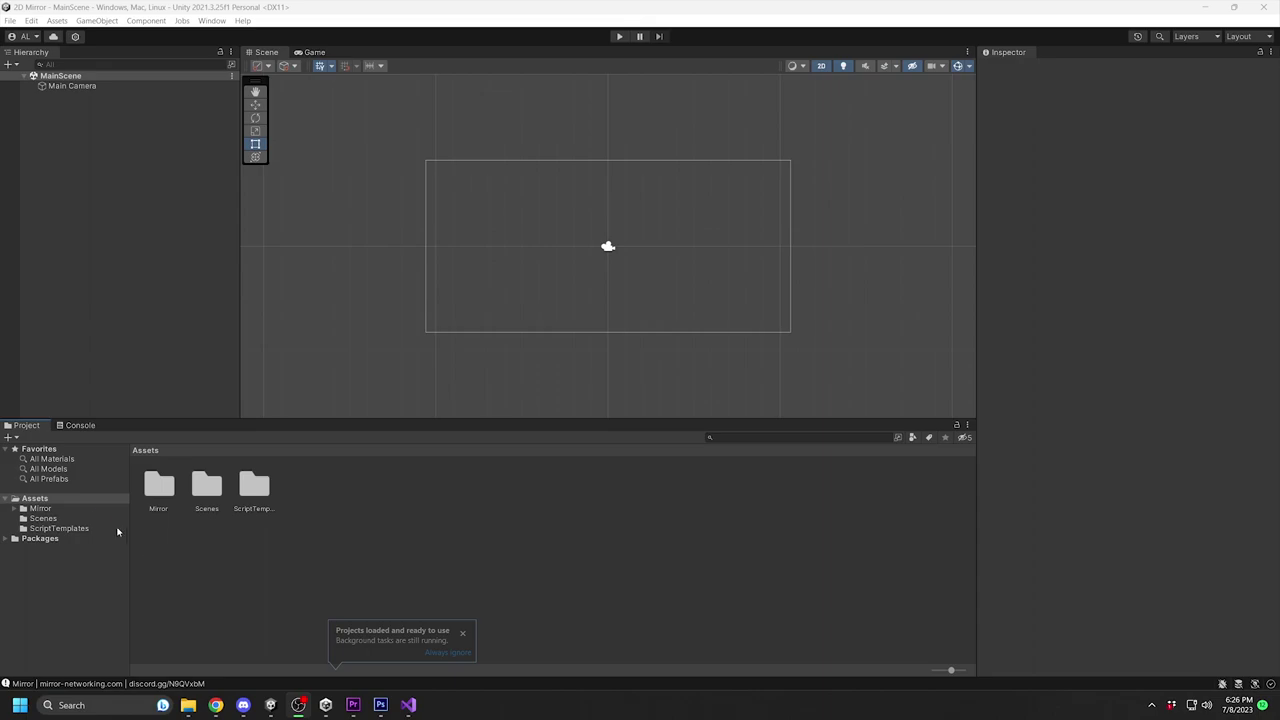
Step: Open Mirror's Readme in Visual Studio, select the restart-Unity warning line, then close it
{"action": "left_click", "coordinate": [78, 509]}
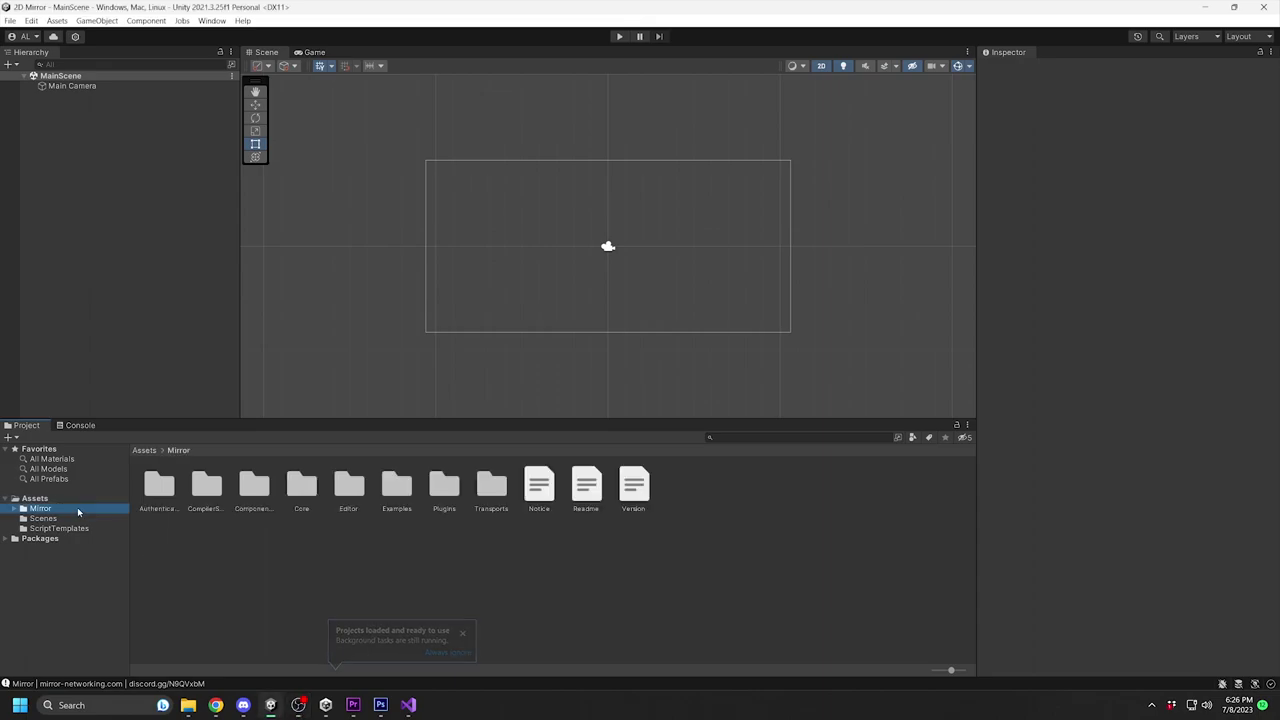
{"action": "left_click", "coordinate": [592, 486]}
{"action": "double_click", "coordinate": [592, 486]}
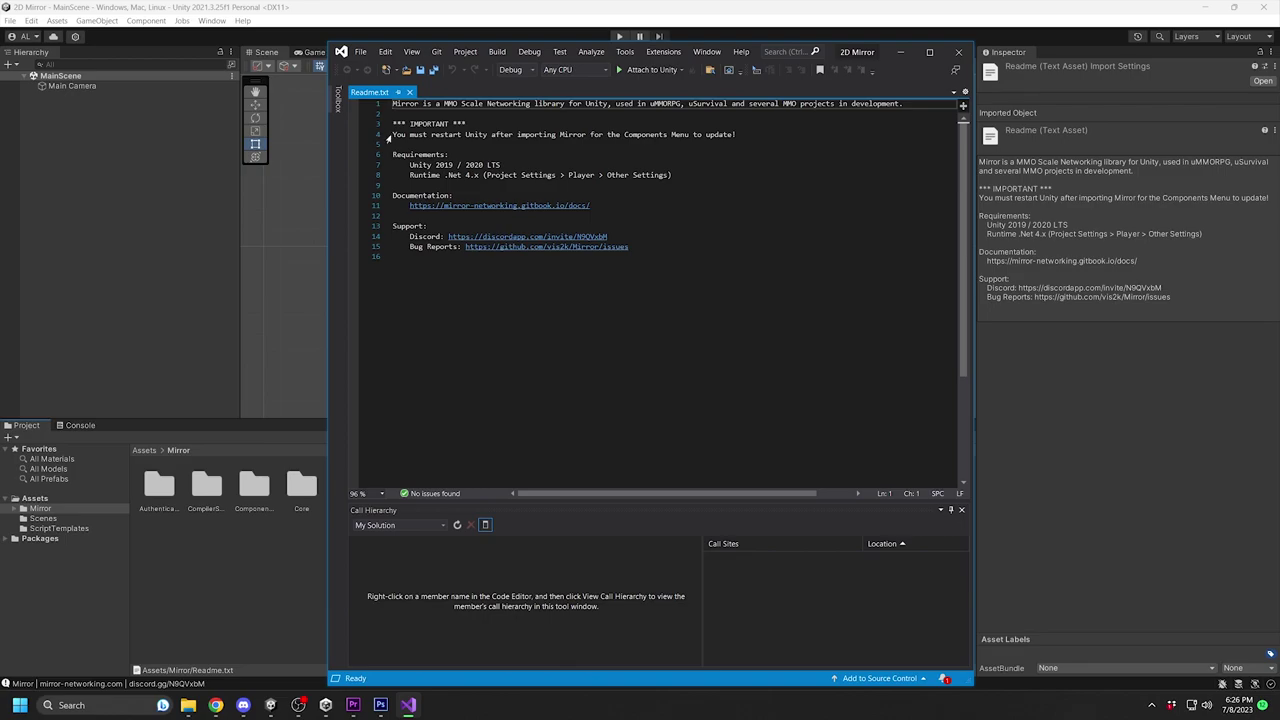
{"action": "left_click", "coordinate": [392, 134]}
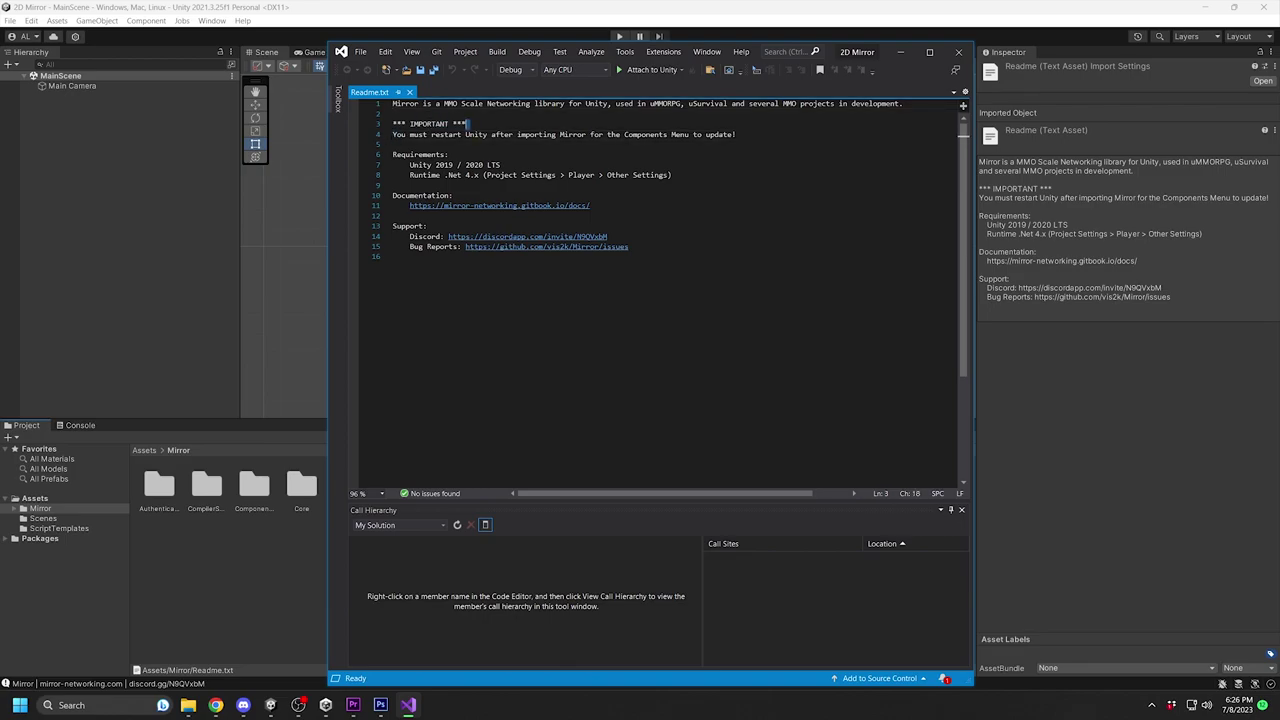
{"action": "key", "text": "shift+Down"}
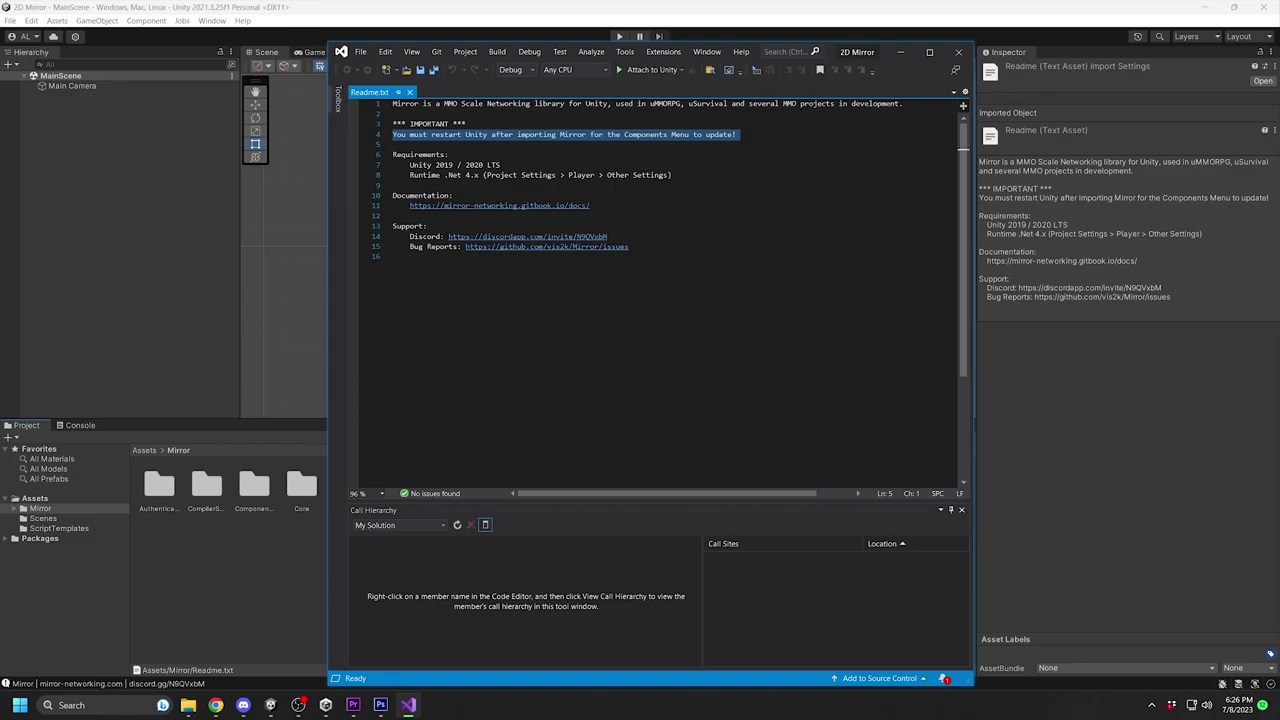
{"action": "left_click", "coordinate": [958, 52]}
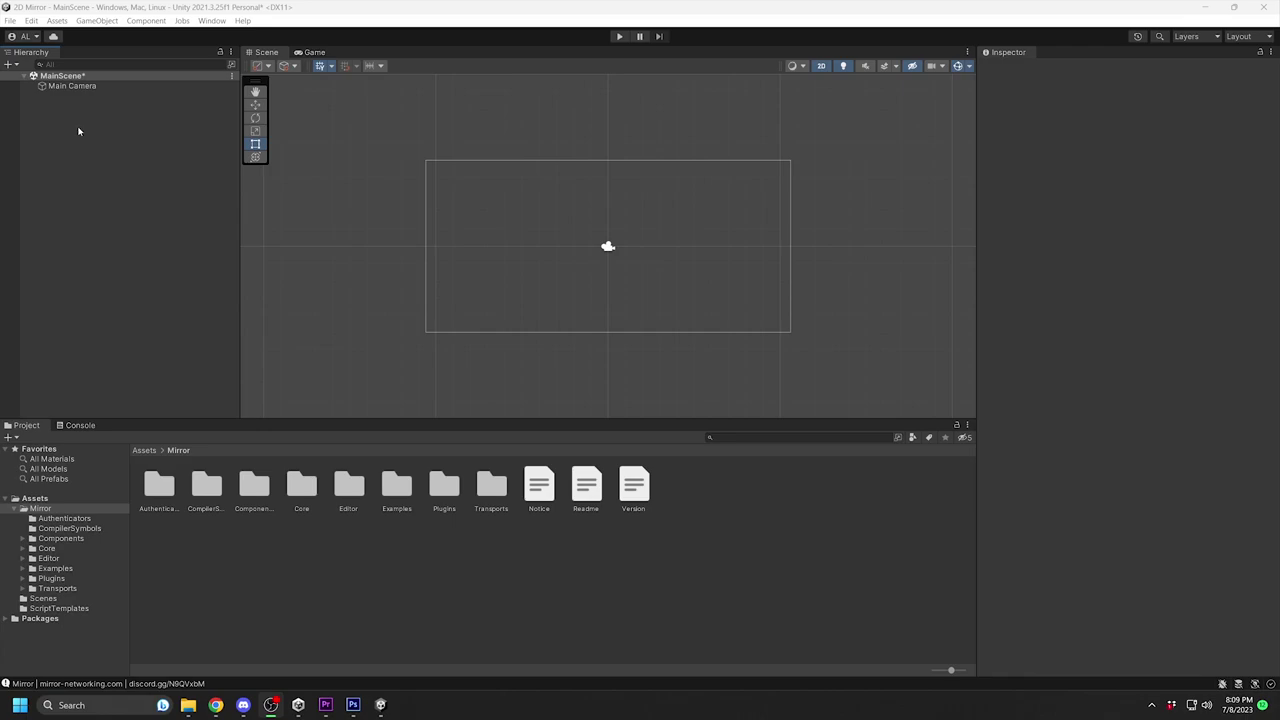
Step: Create an empty game object in the Hierarchy named Network Manager
{"action": "right_click", "coordinate": [103, 131]}
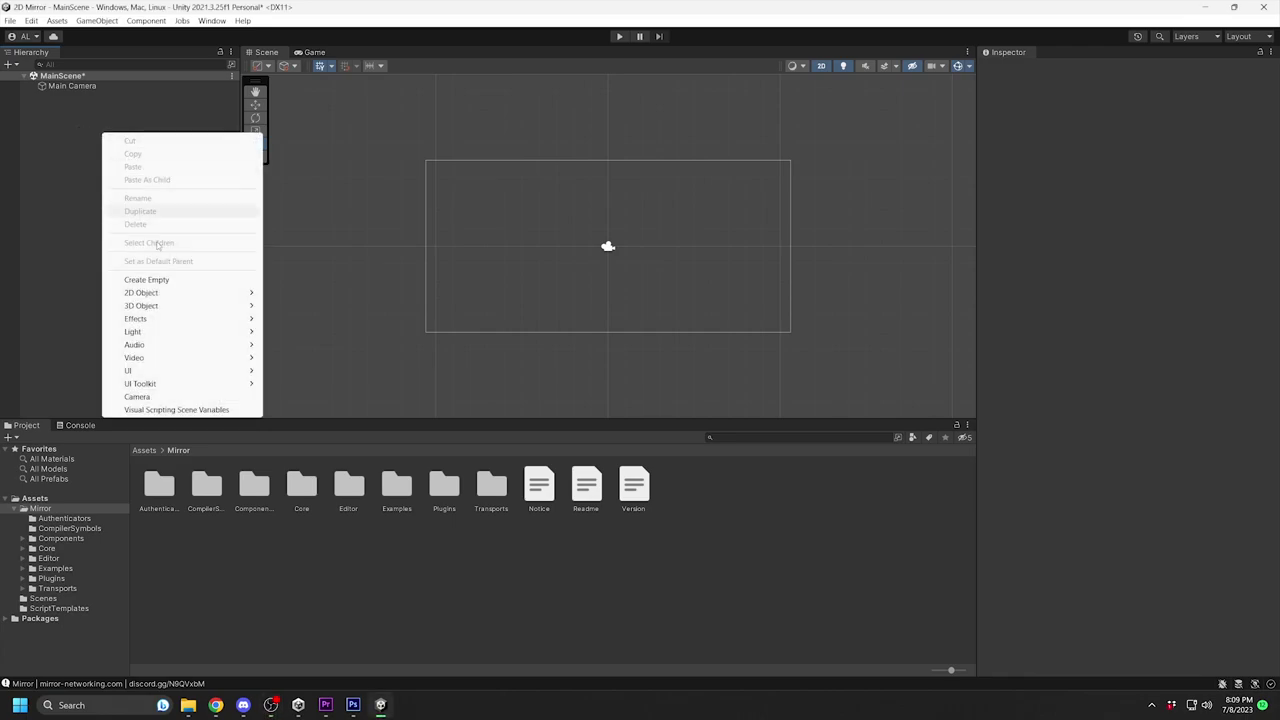
{"action": "left_click", "coordinate": [163, 280]}
{"action": "type", "text": "N"}
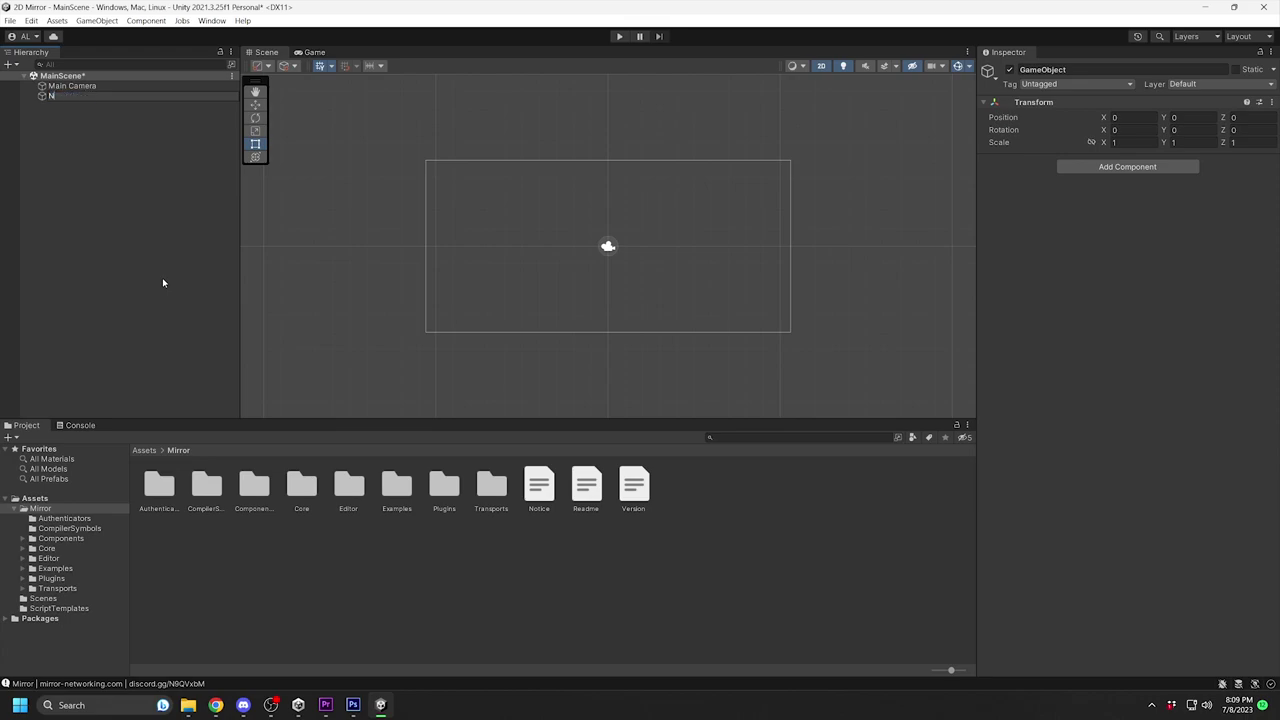
{"action": "type", "text": "etwork Manager"}
{"action": "key", "text": "Return"}
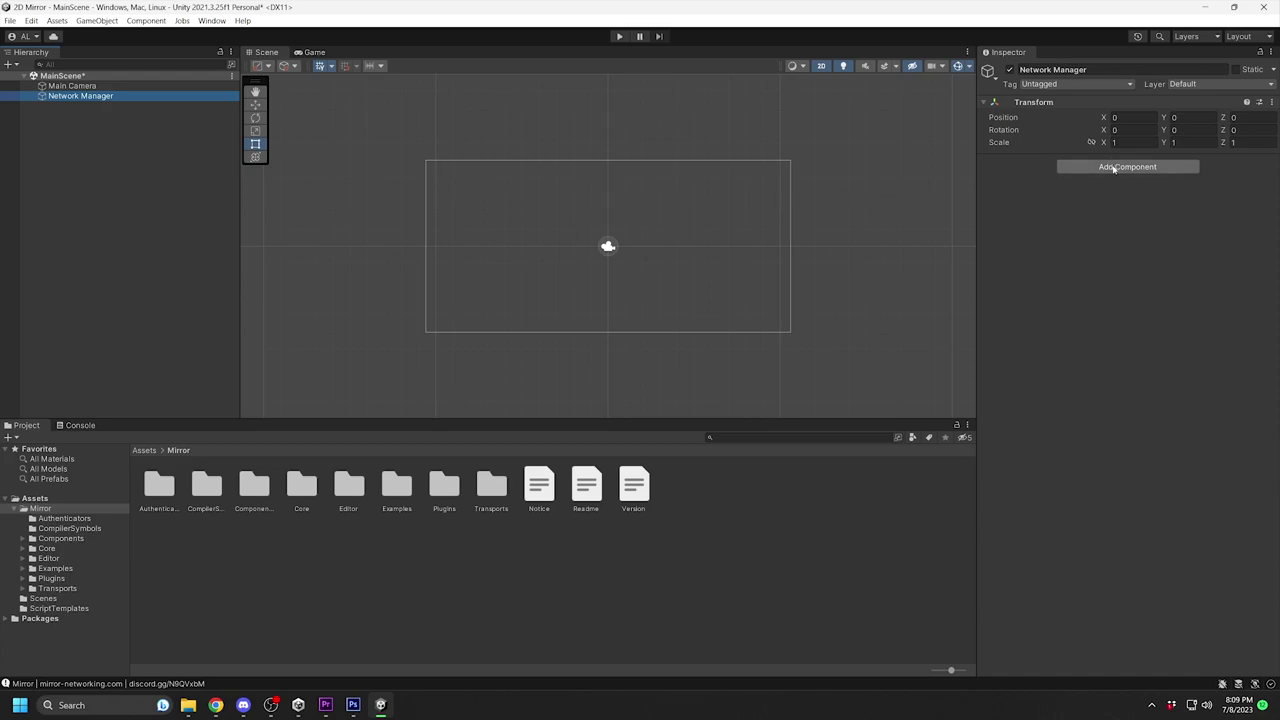
Step: Add Mirror's Network Manager component to the Network Manager object
{"action": "left_click", "coordinate": [1113, 169]}
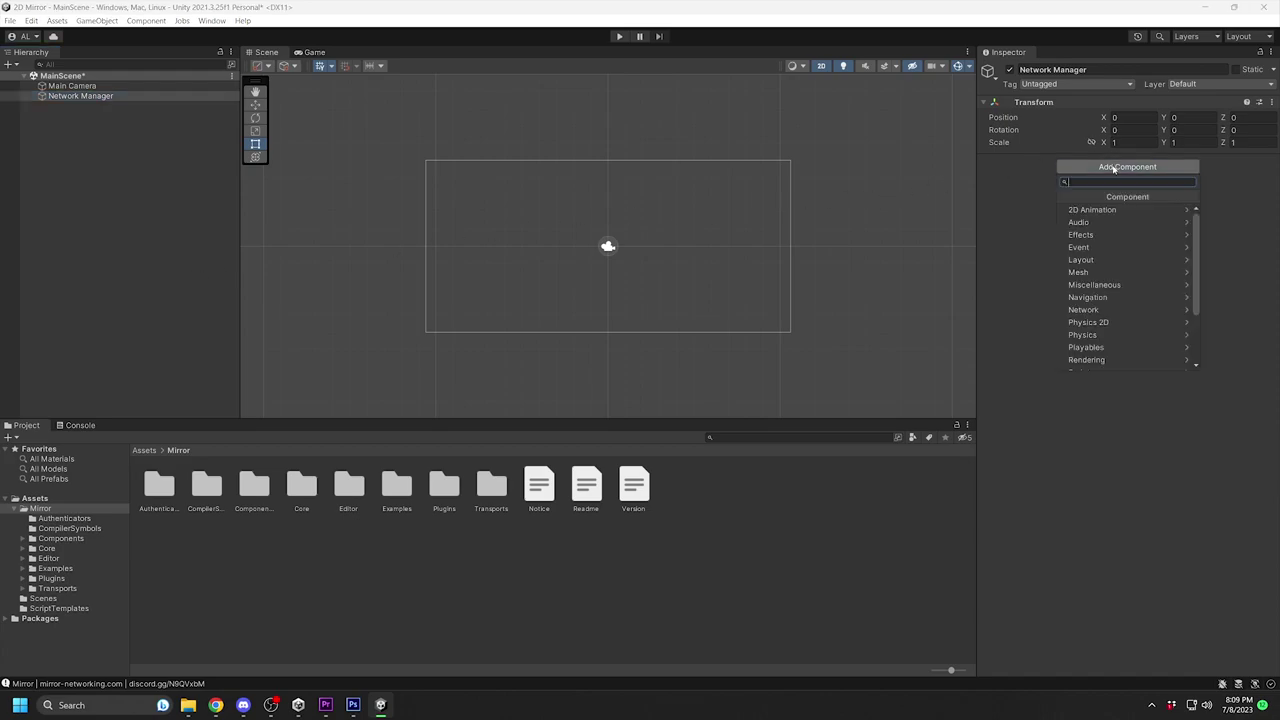
{"action": "type", "text": "network mana"}
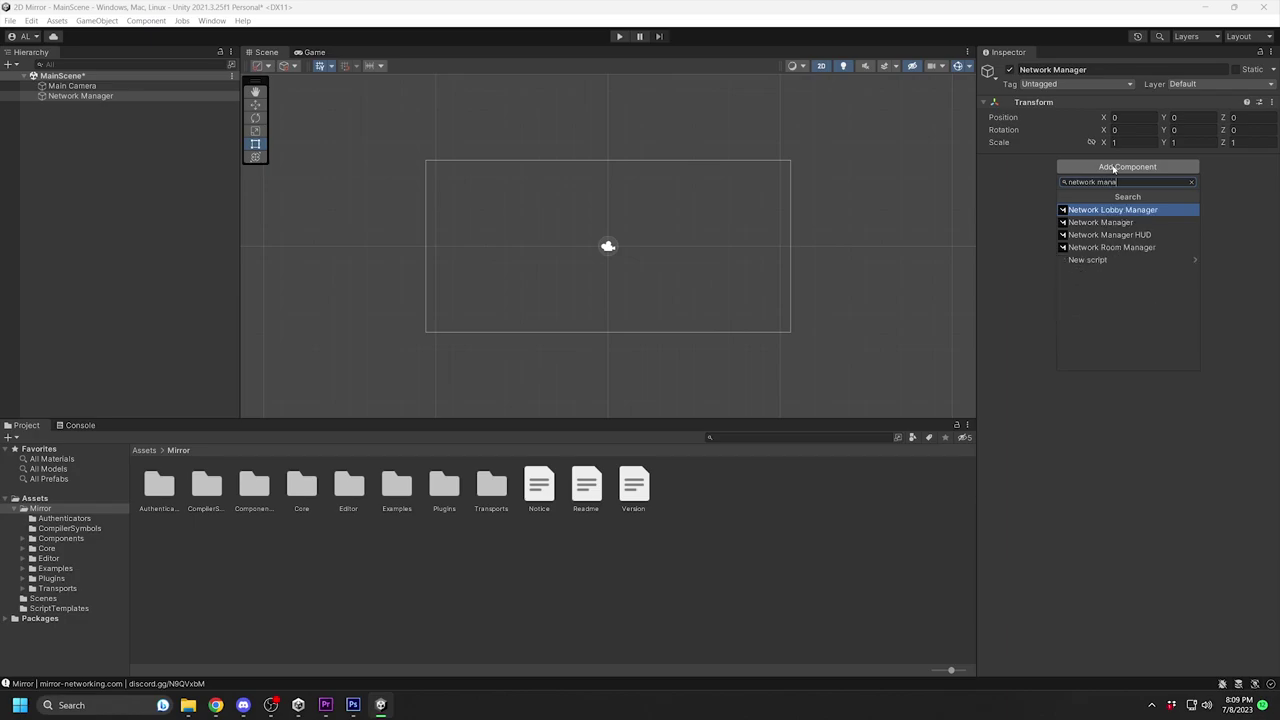
{"action": "type", "text": "ger"}
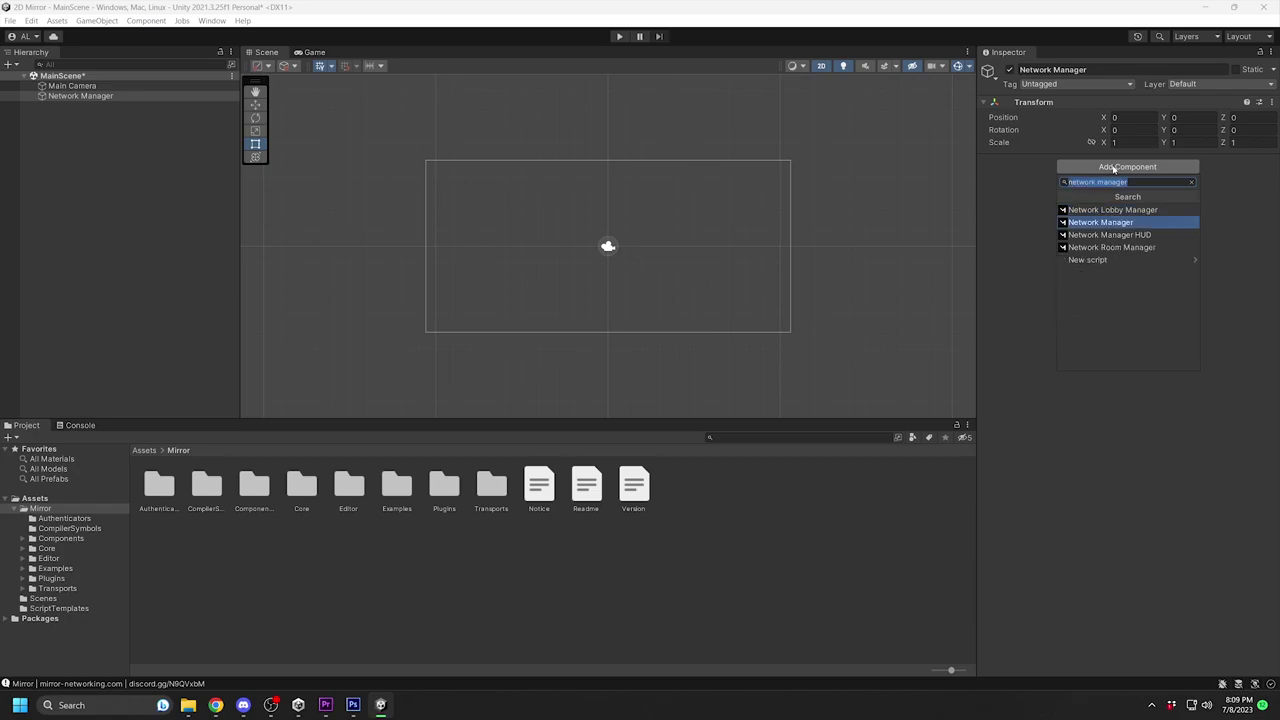
{"action": "key", "text": "Return"}
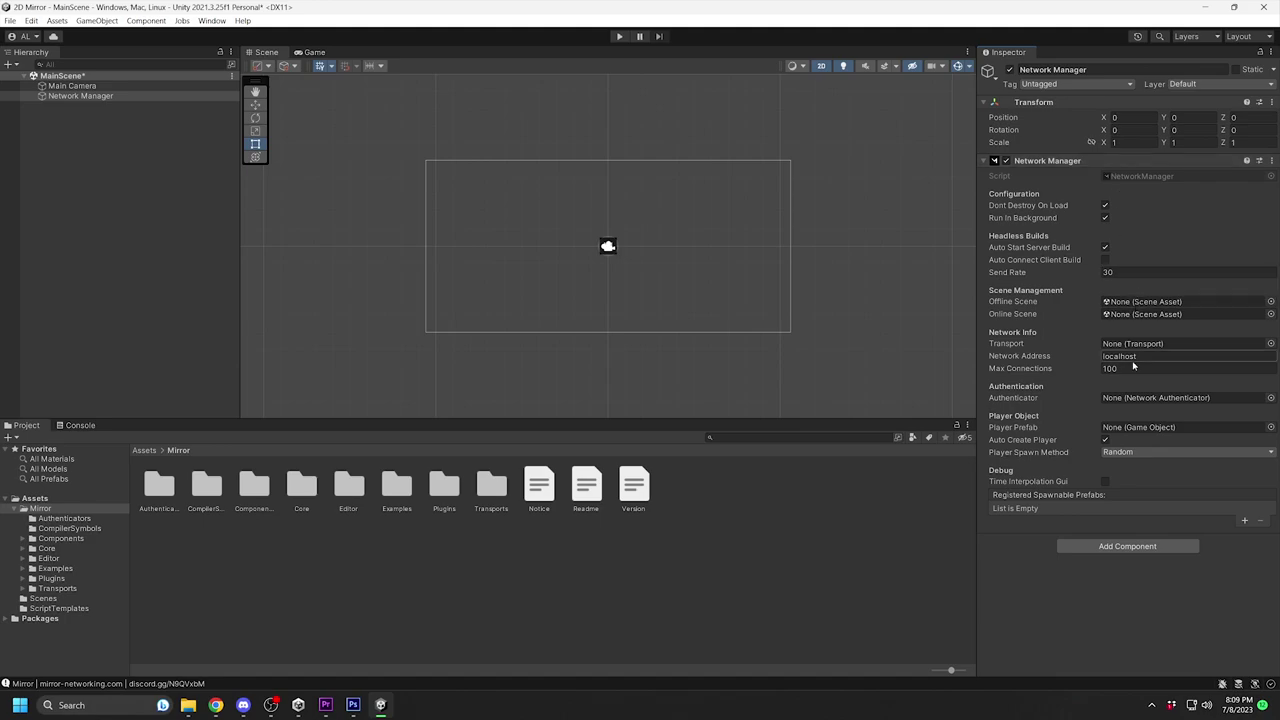
Step: Add Network Manager HUD and Kcp Transport components to the Network Manager object
{"action": "left_click", "coordinate": [1143, 548]}
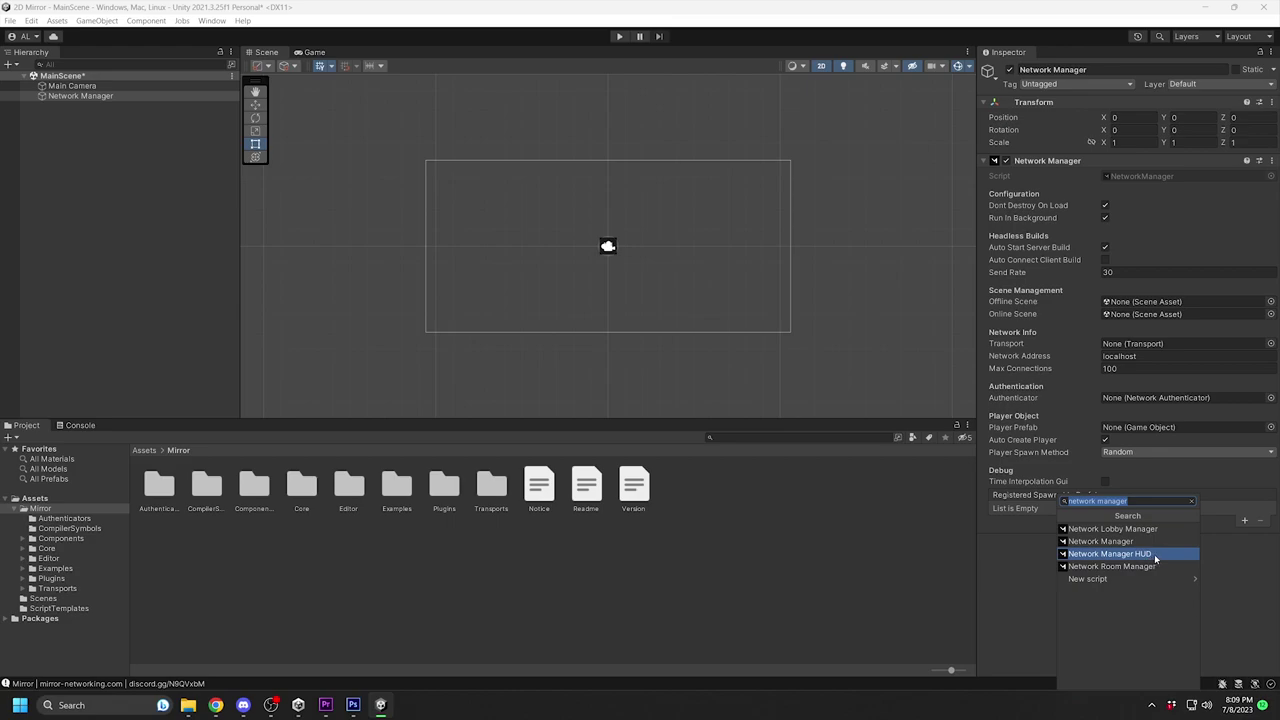
{"action": "left_click", "coordinate": [1158, 554]}
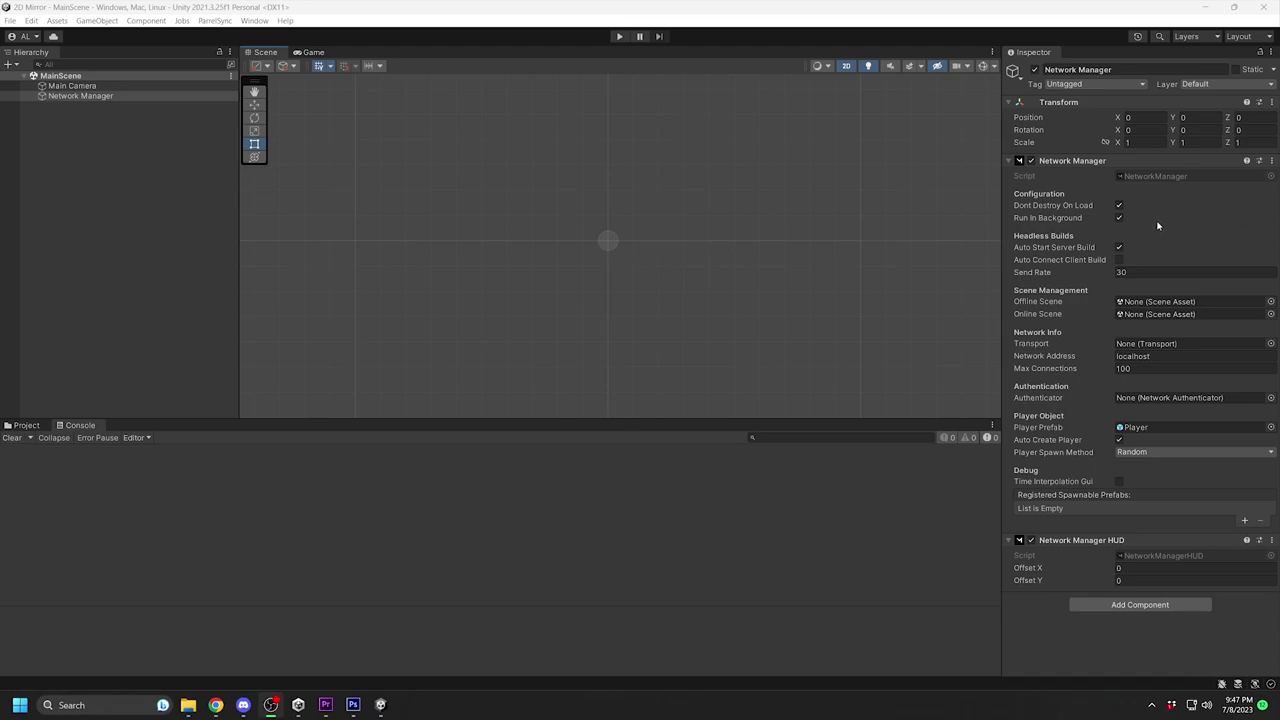
{"action": "left_click", "coordinate": [1108, 605]}
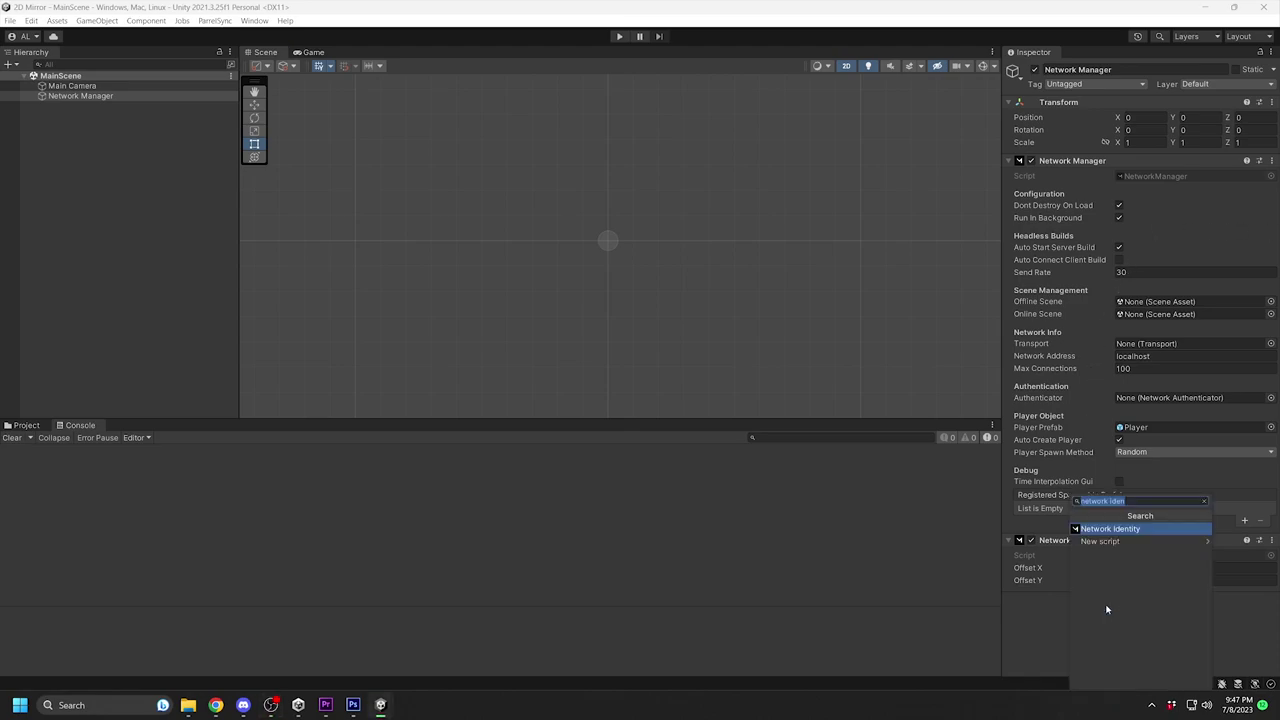
{"action": "type", "text": "trans"}
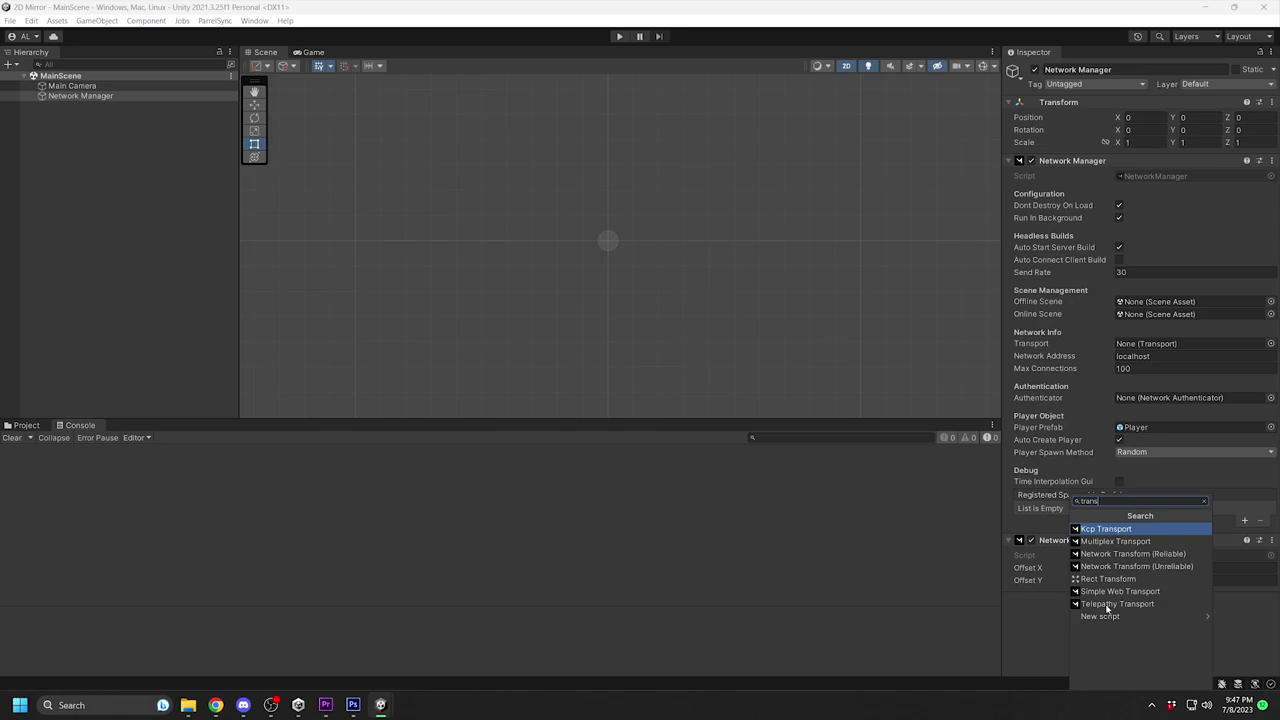
{"action": "key", "text": "Return"}
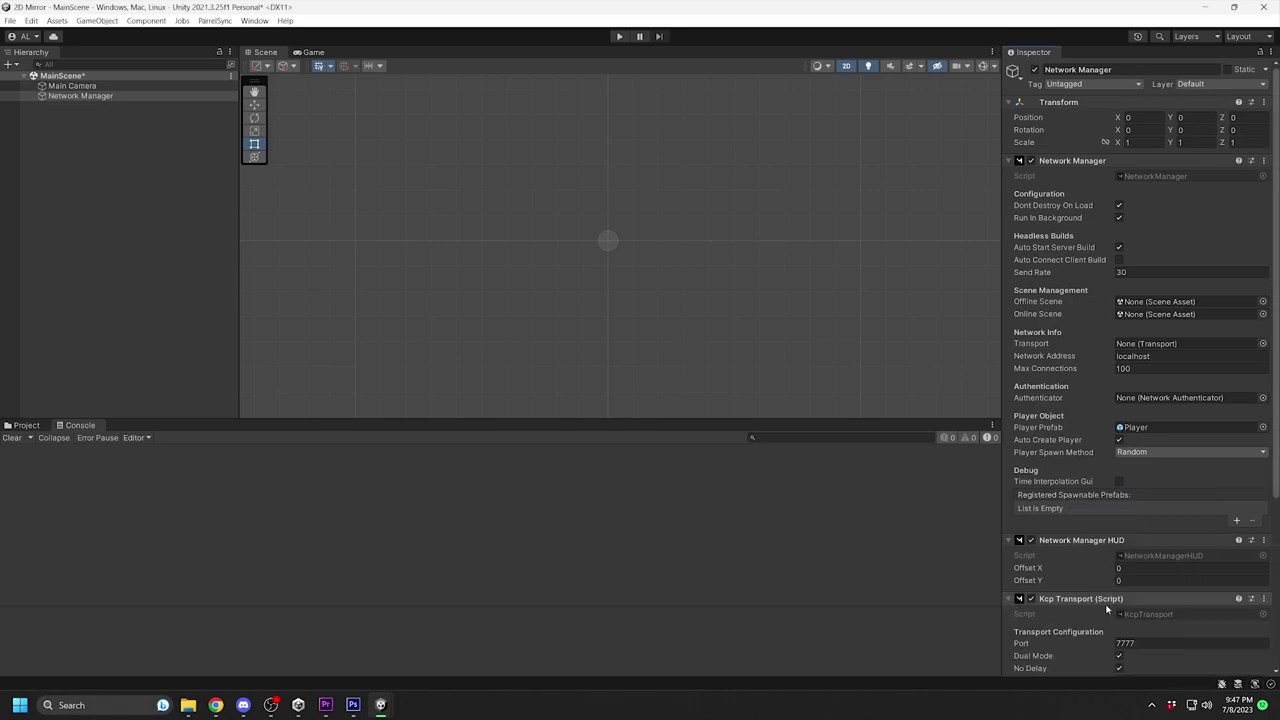
Step: Assign the Kcp Transport to the Network Manager's Transport field
{"action": "scroll", "coordinate": [1107, 607], "scroll_direction": "down", "scroll_amount": 5}
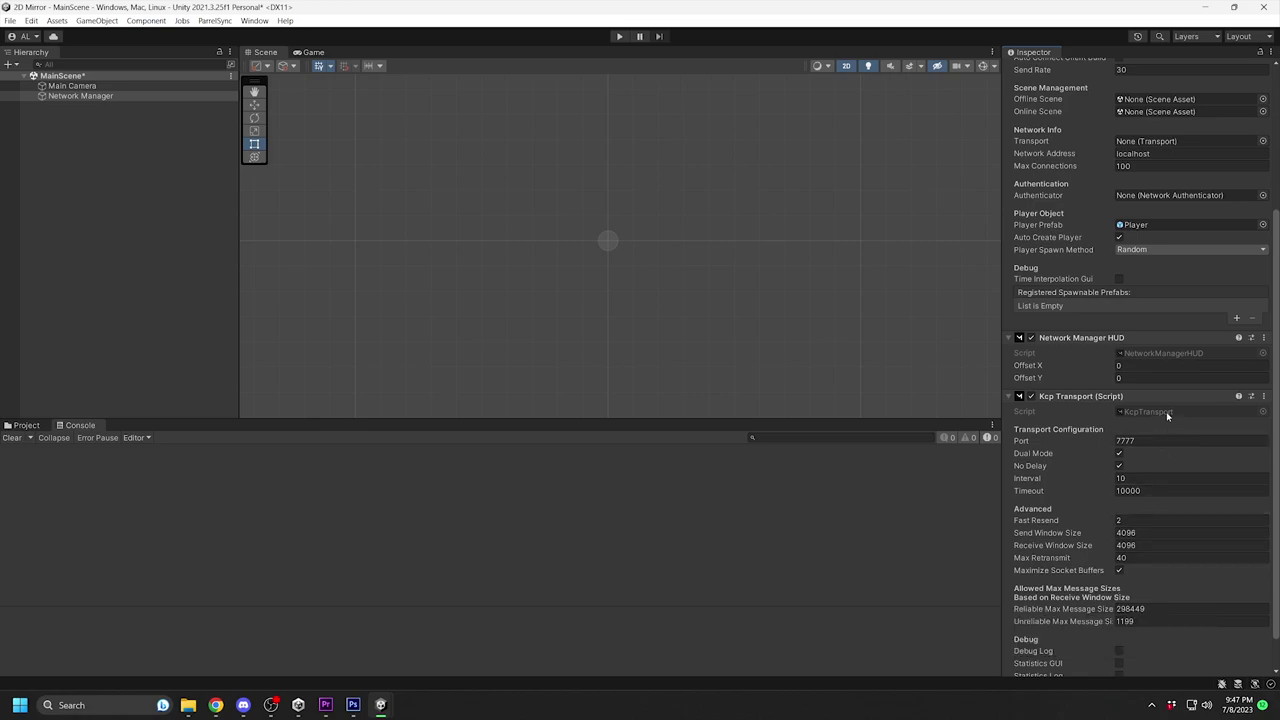
{"action": "scroll", "coordinate": [1166, 412], "scroll_direction": "up", "scroll_amount": 5}
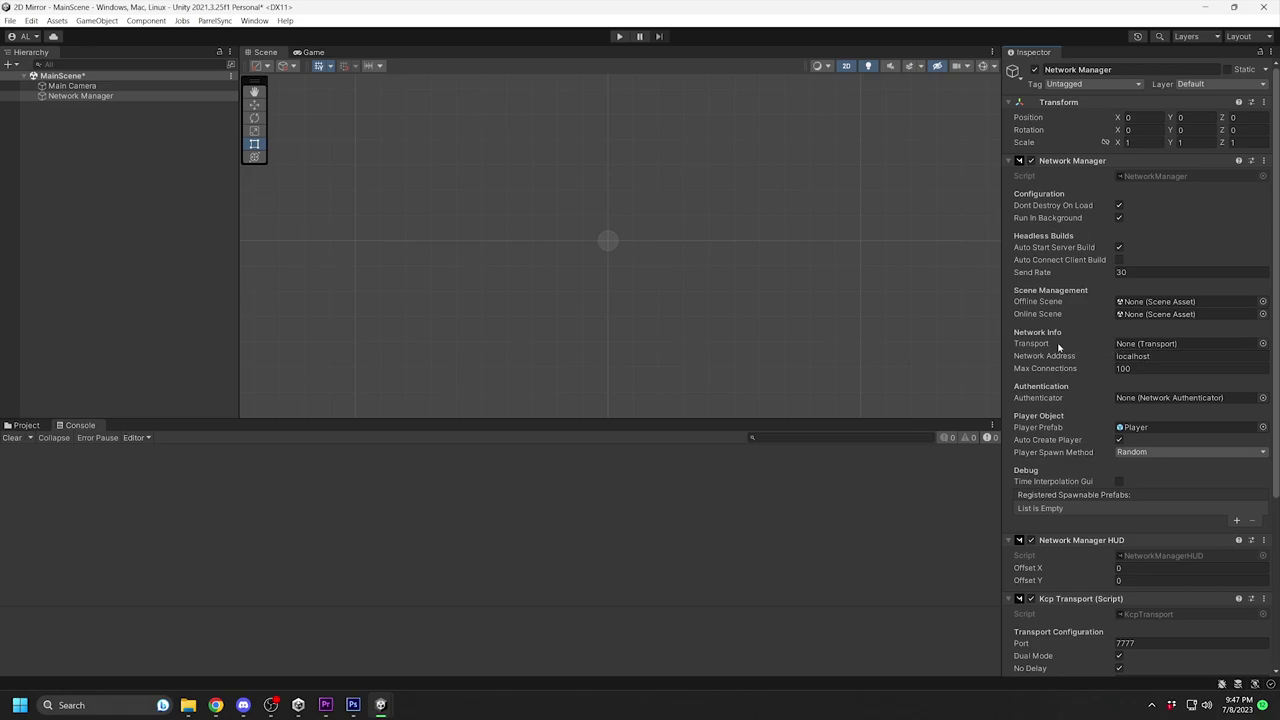
{"action": "left_click_drag", "start_coordinate": [75, 96], "coordinate": [1175, 347]}
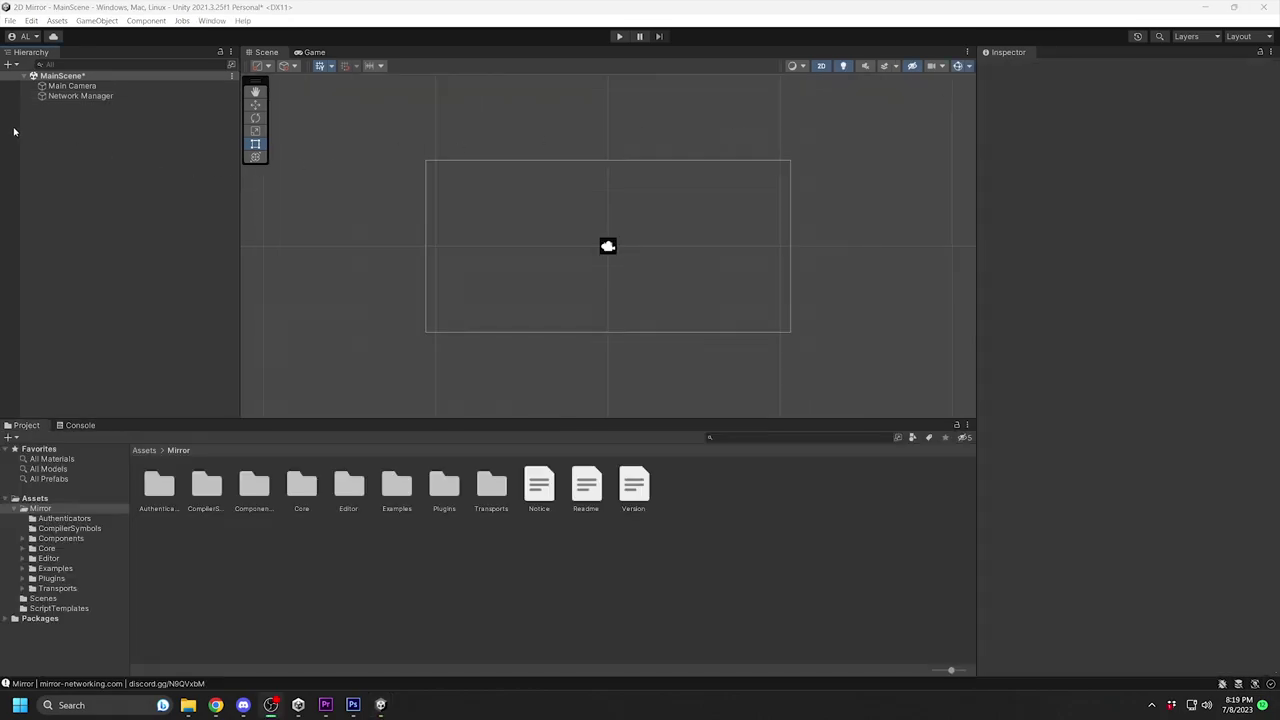
Step: Create a square 2D sprite in the Hierarchy and name it Player
{"action": "right_click", "coordinate": [61, 128]}
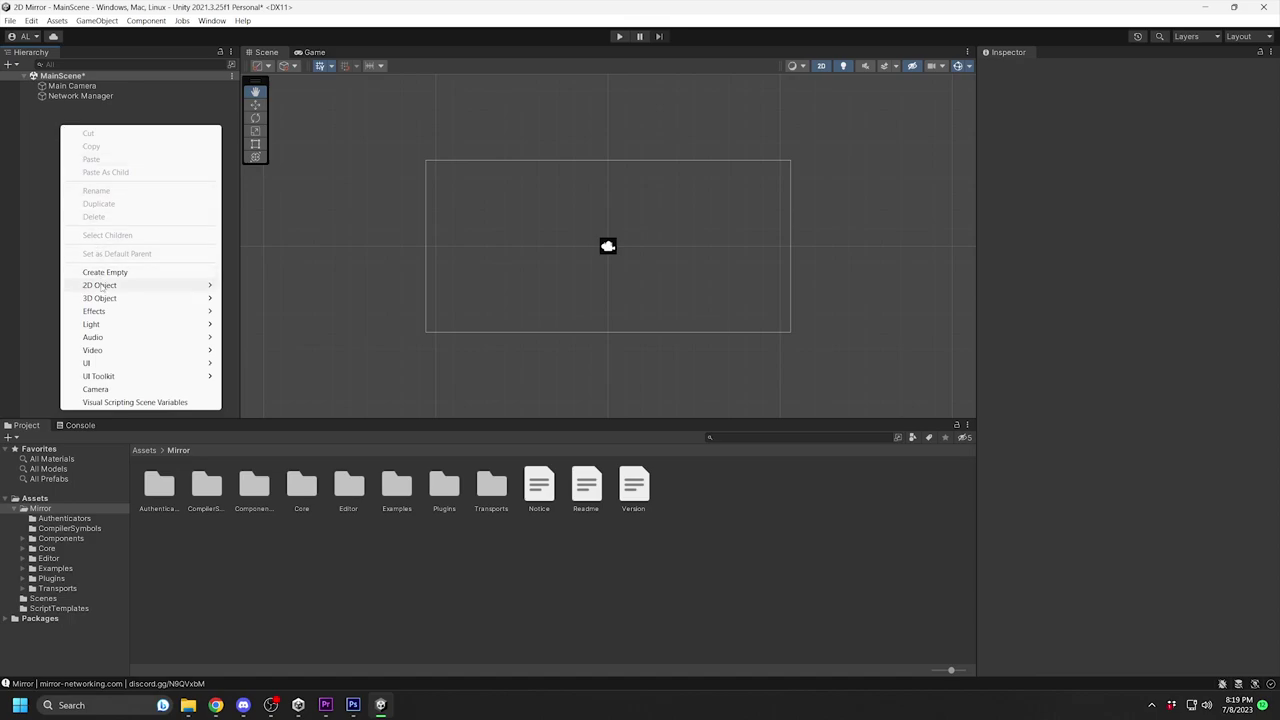
{"action": "mouse_move", "coordinate": [171, 286]}
{"action": "mouse_move", "coordinate": [290, 286]}
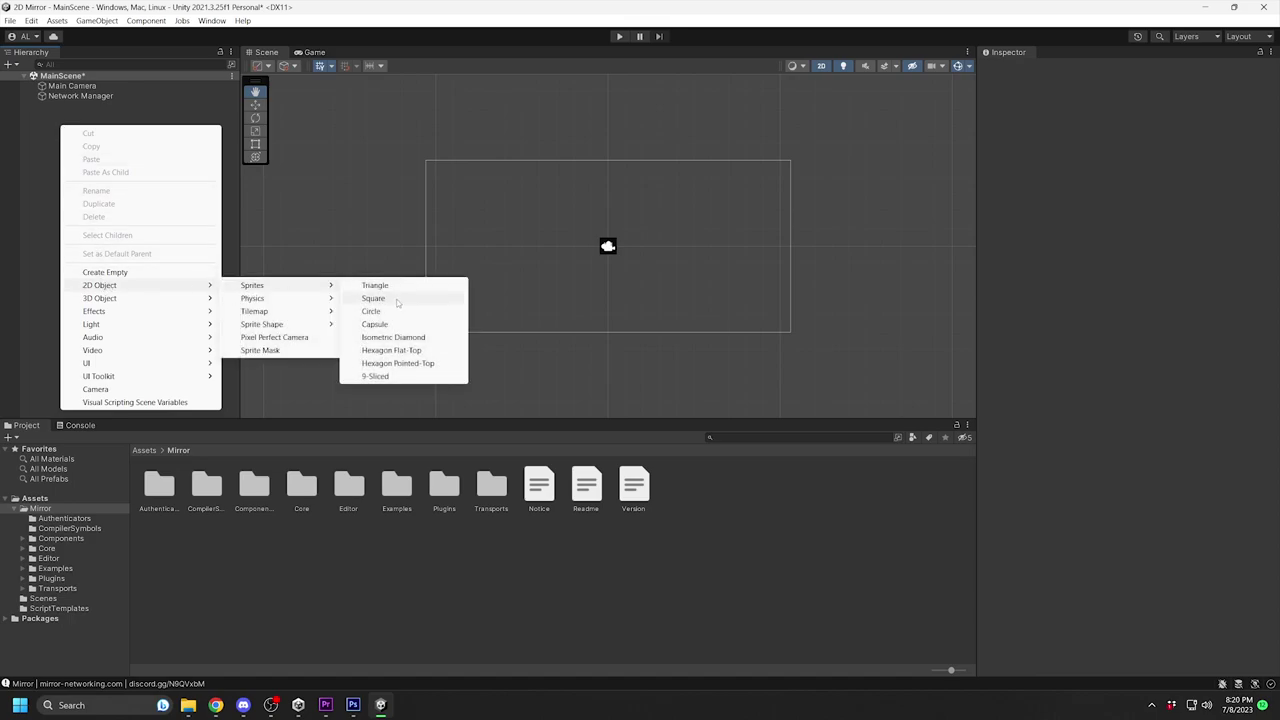
{"action": "left_click", "coordinate": [395, 299]}
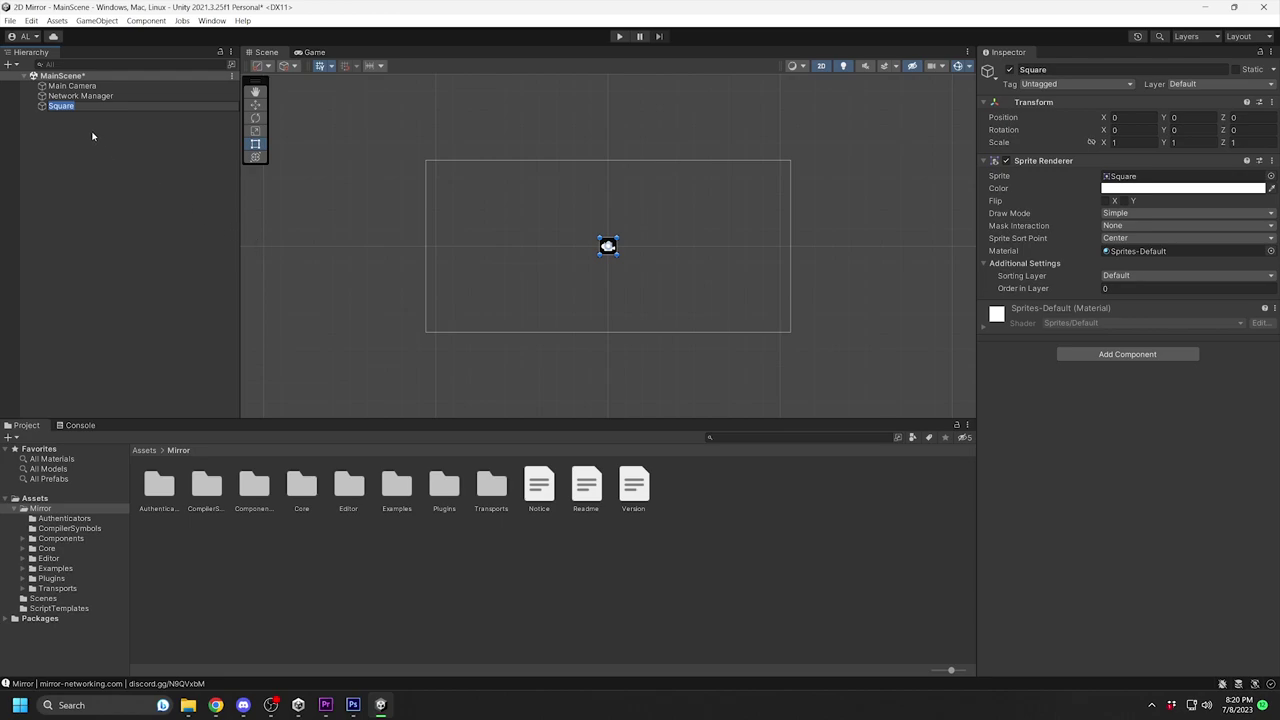
{"action": "type", "text": "Player"}
{"action": "key", "text": "Return"}
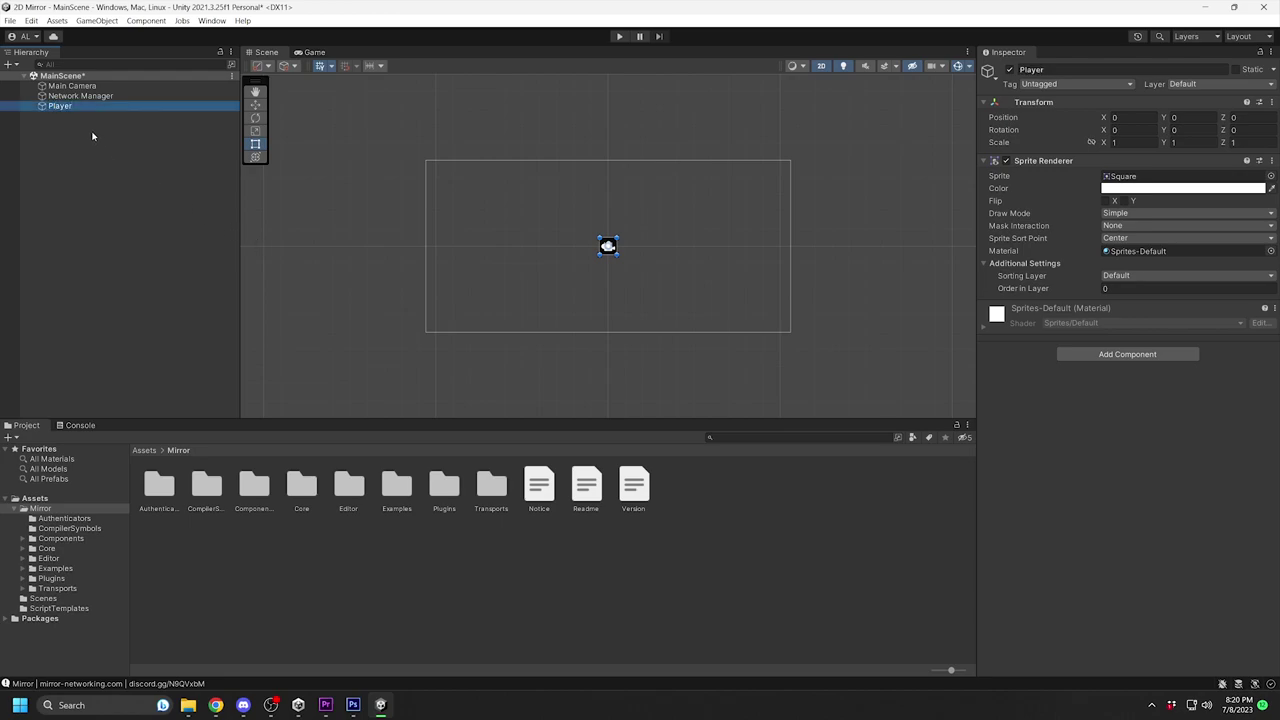
Step: Add Mirror's Network Identity component to the Player object
{"action": "right_click", "coordinate": [92, 135]}
{"action": "mouse_move", "coordinate": [168, 306]}
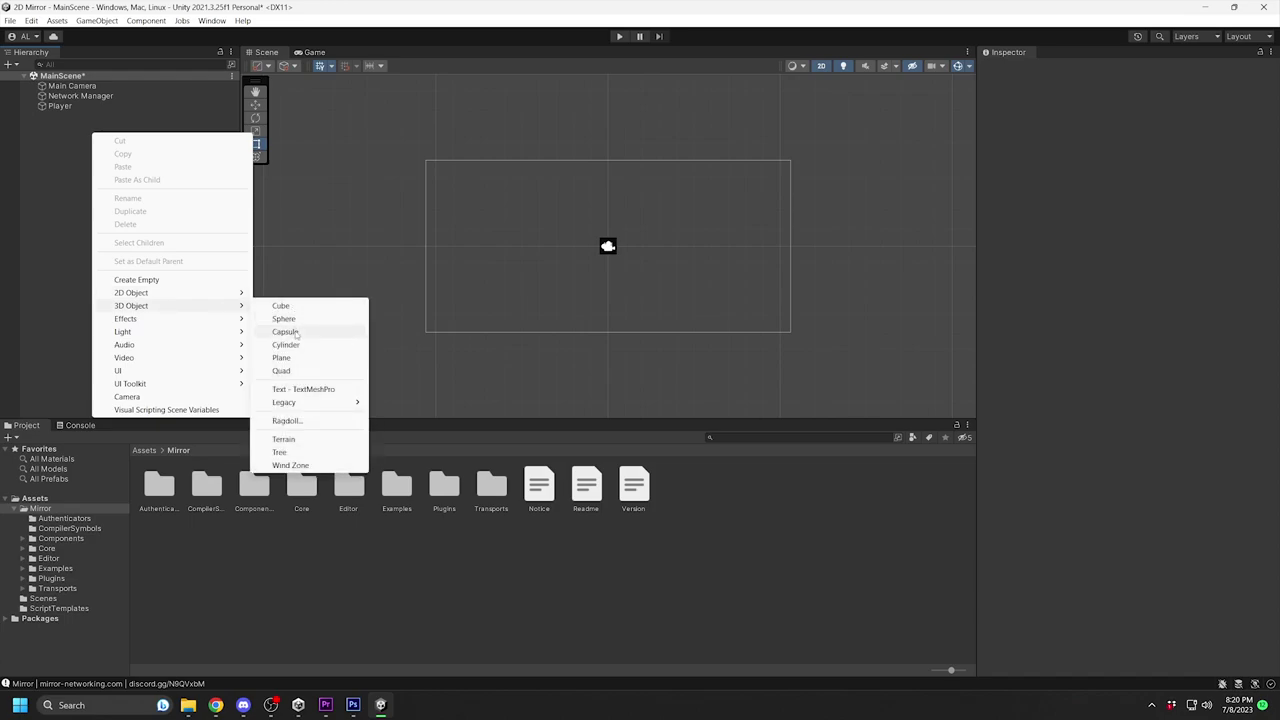
{"action": "left_click", "coordinate": [66, 132]}
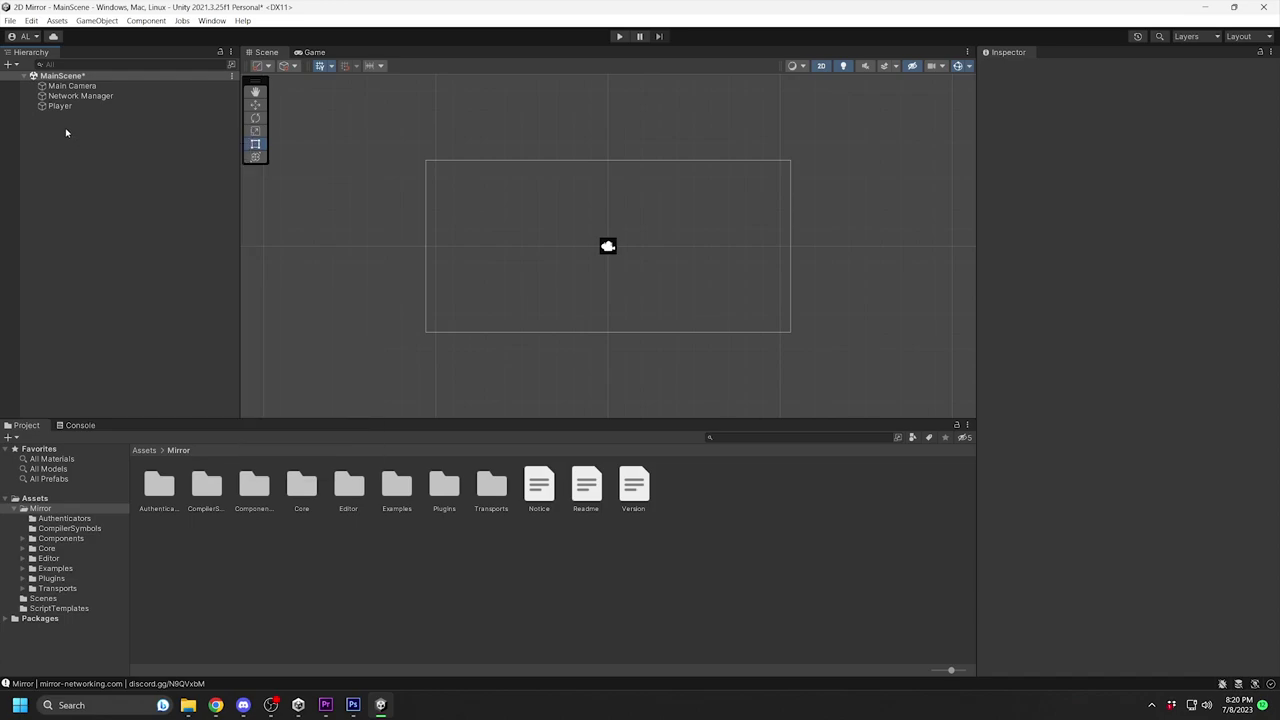
{"action": "left_click", "coordinate": [75, 106]}
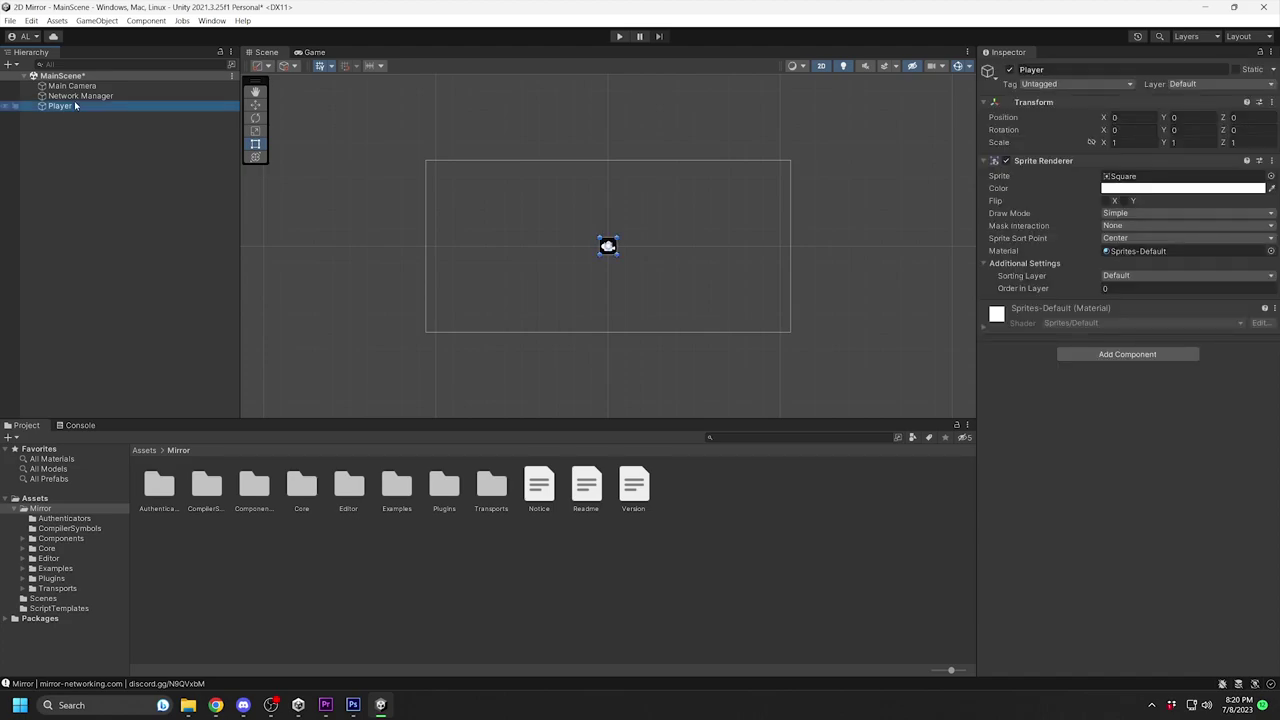
{"action": "left_click", "coordinate": [1145, 356]}
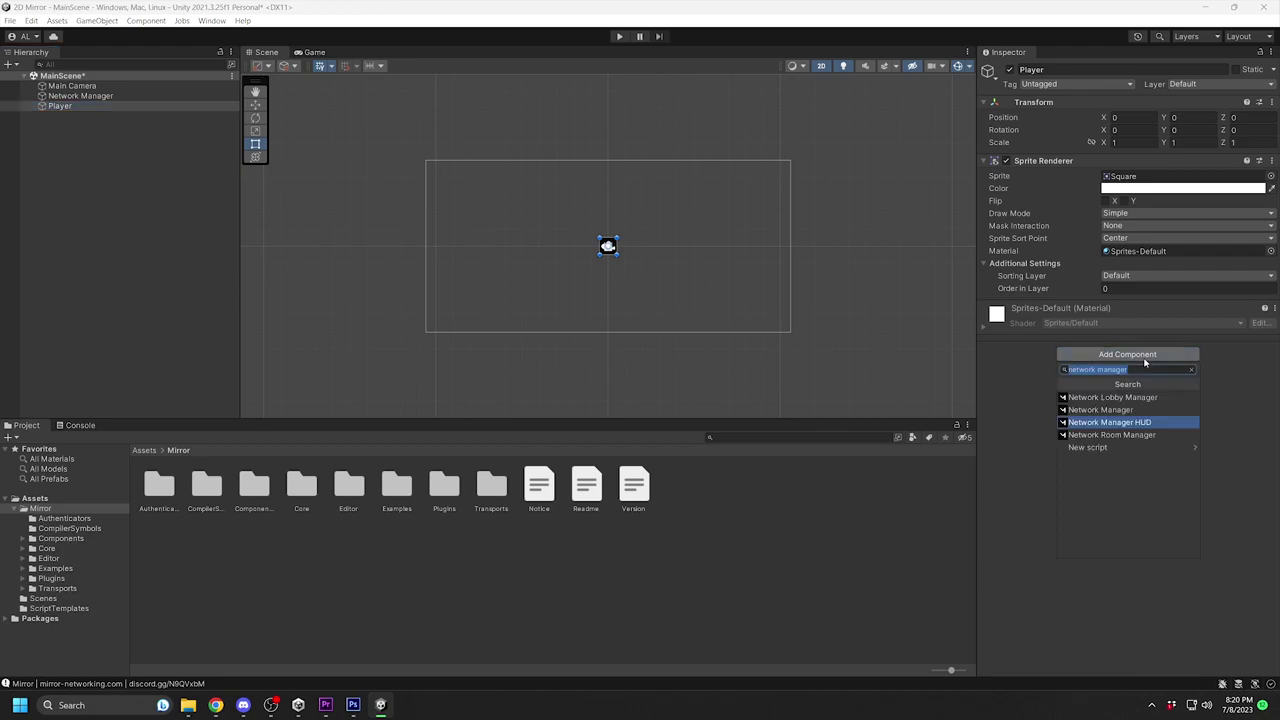
{"action": "type", "text": "network"}
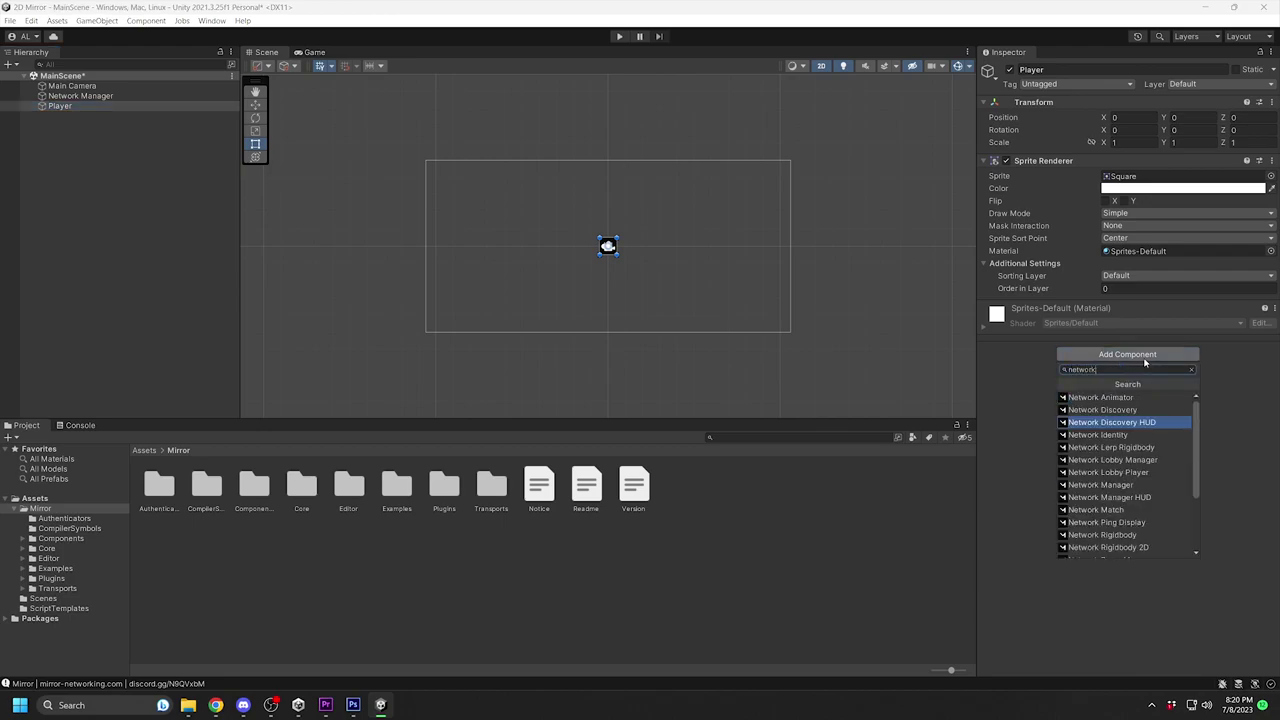
{"action": "type", "text": " iden"}
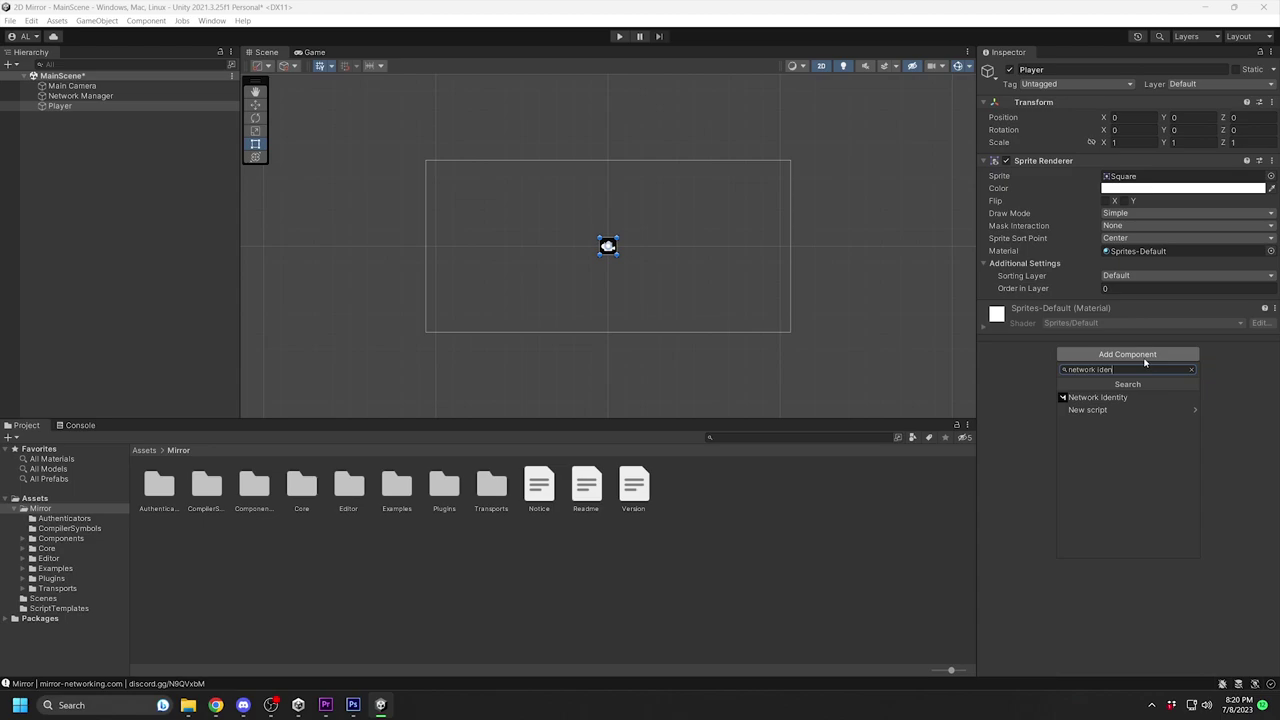
{"action": "key", "text": "Down"}
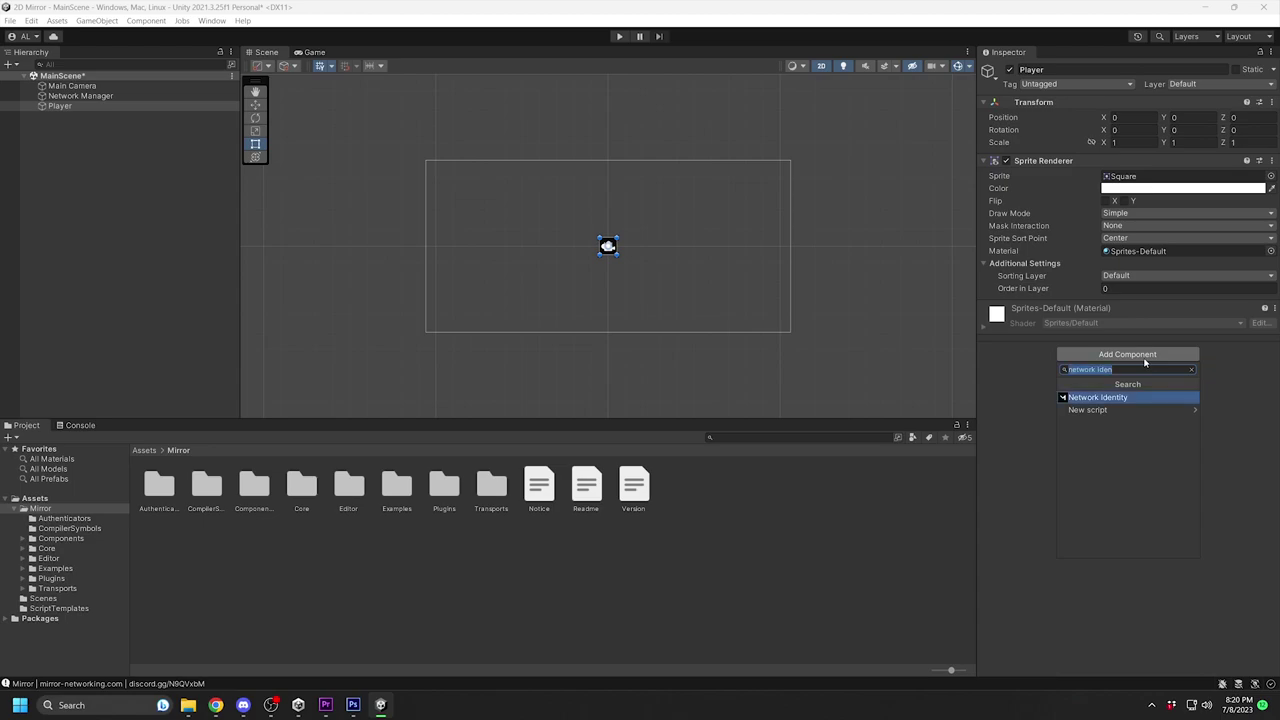
{"action": "key", "text": "Return"}
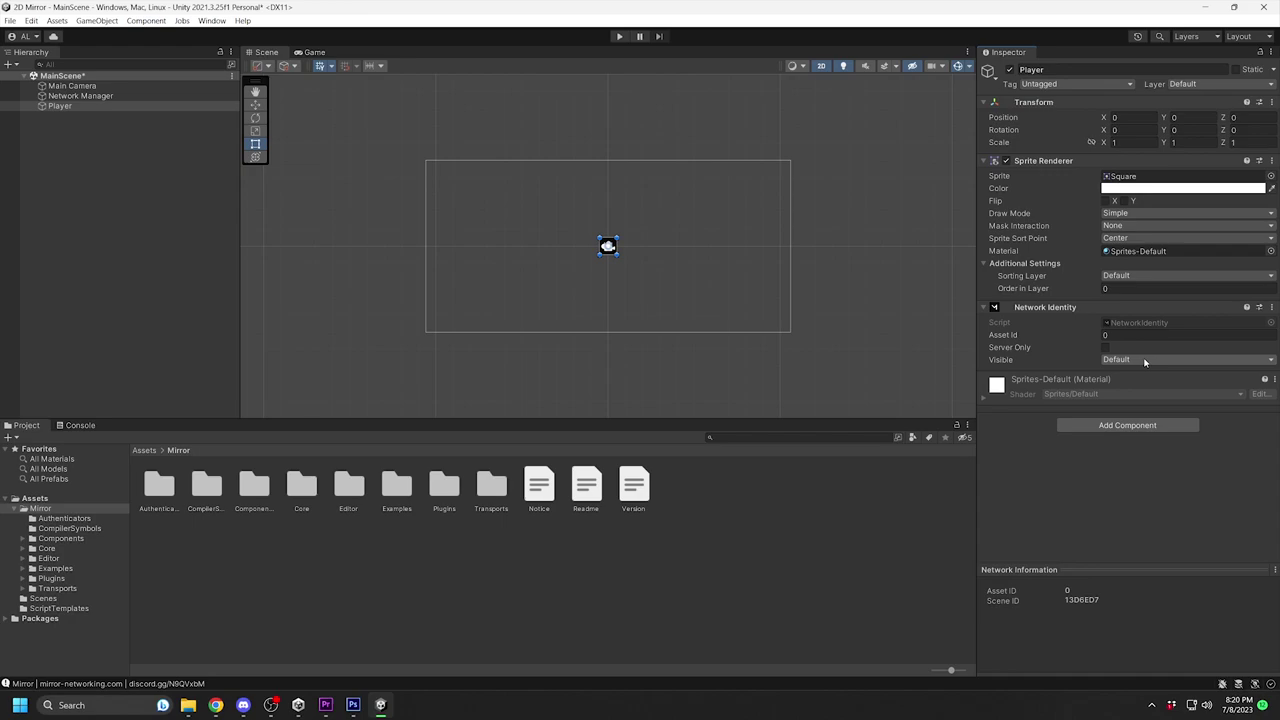
{"action": "scroll", "coordinate": [658, 264], "scroll_direction": "up", "scroll_amount": 2}
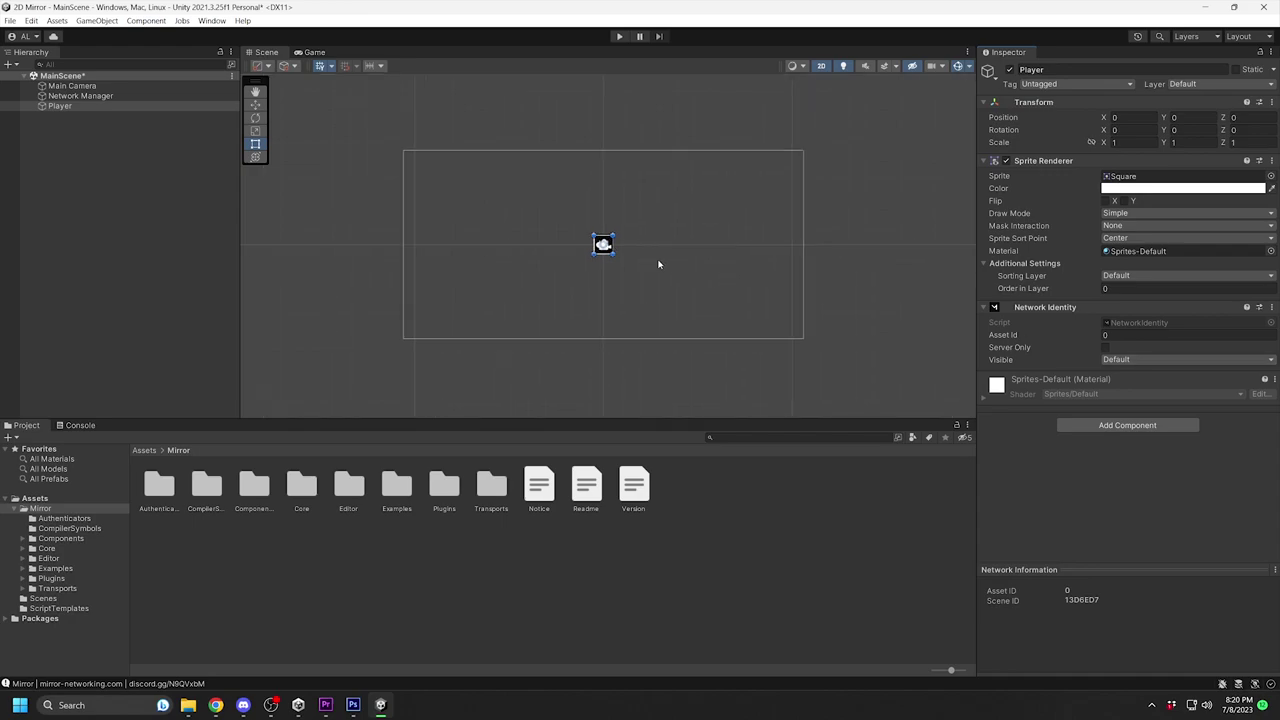
Step: Frame Player, hide scene gizmo icons, and turn Player into a prefab in Assets
{"action": "key", "text": "f"}
{"action": "scroll", "coordinate": [655, 250], "scroll_direction": "down", "scroll_amount": 3}
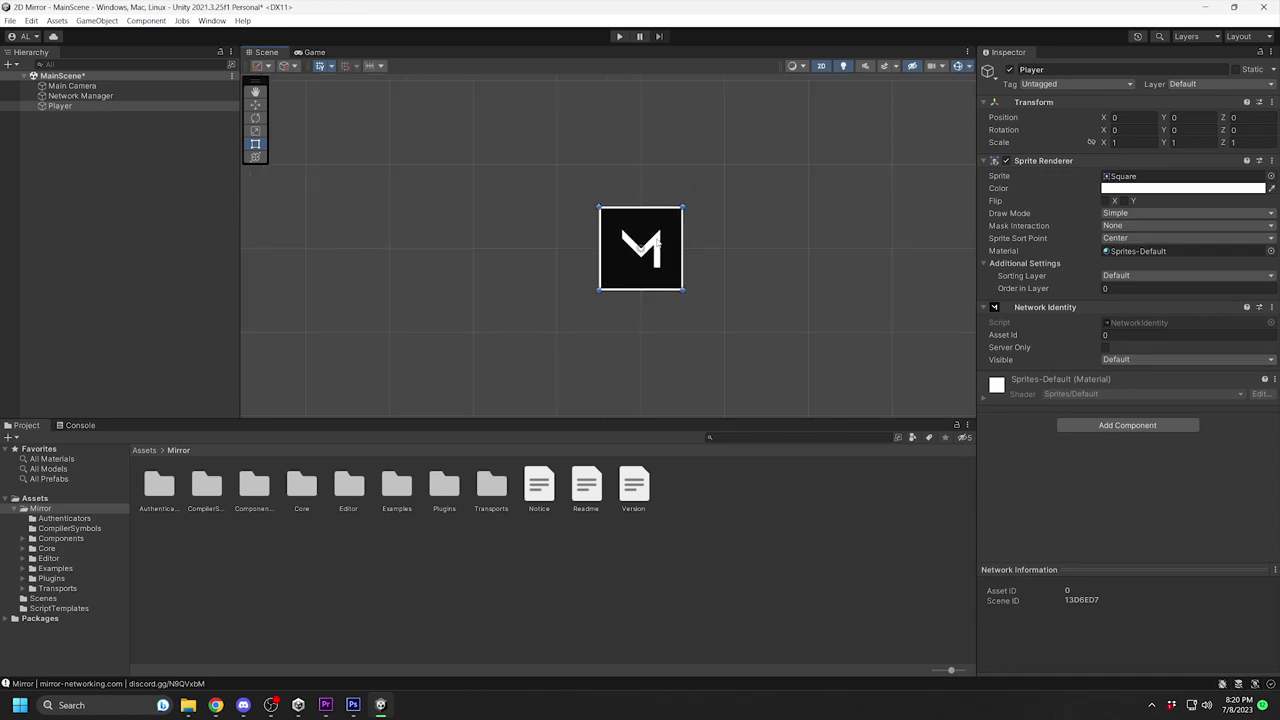
{"action": "scroll", "coordinate": [655, 243], "scroll_direction": "down", "scroll_amount": 3}
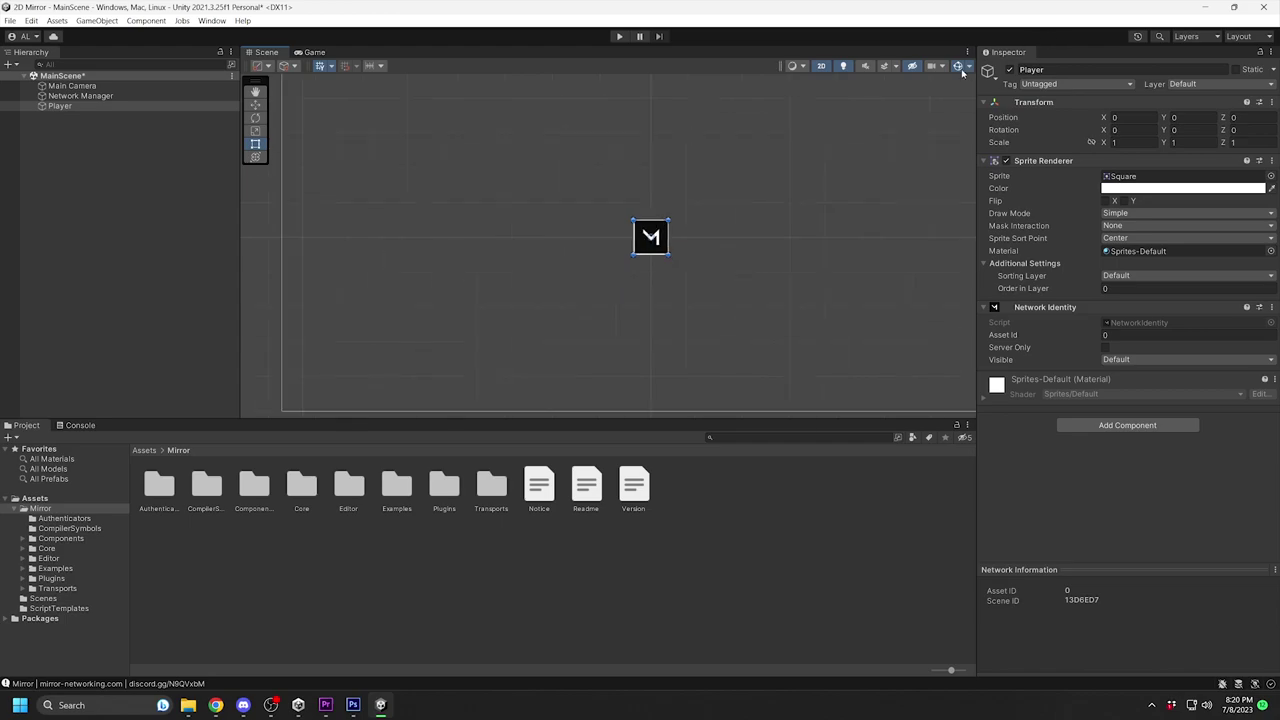
{"action": "left_click", "coordinate": [968, 69]}
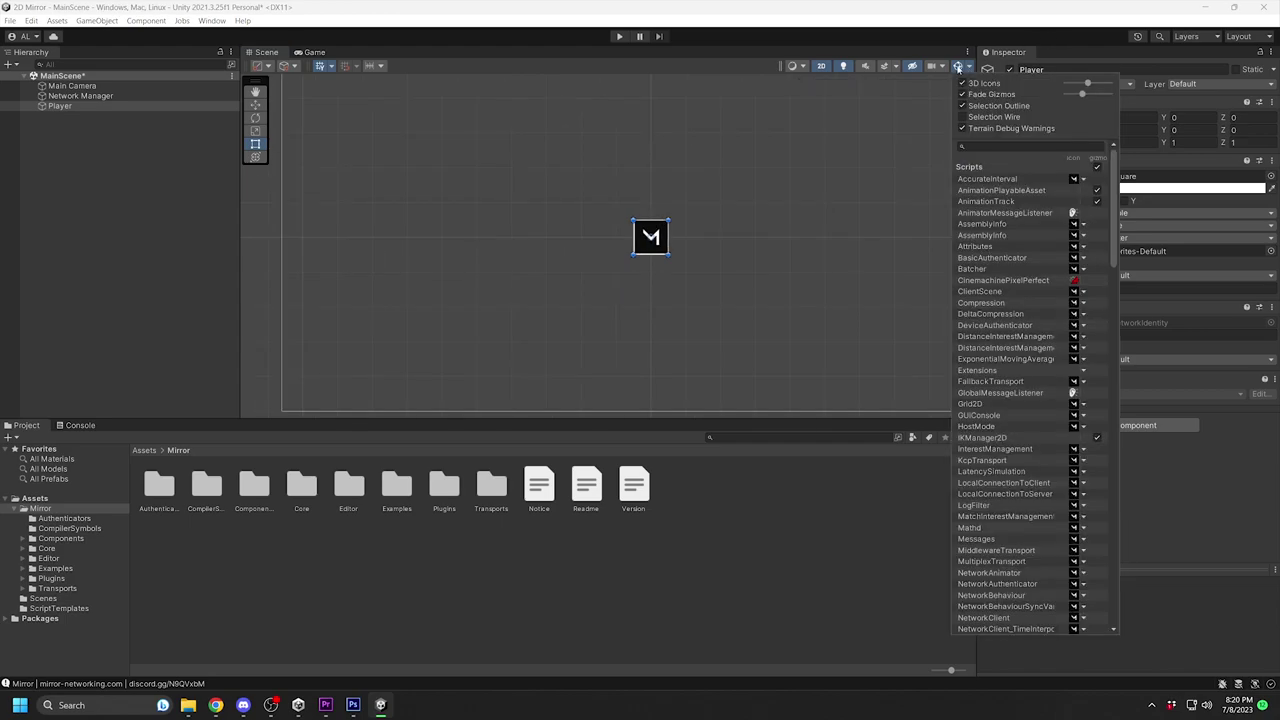
{"action": "left_click", "coordinate": [966, 68]}
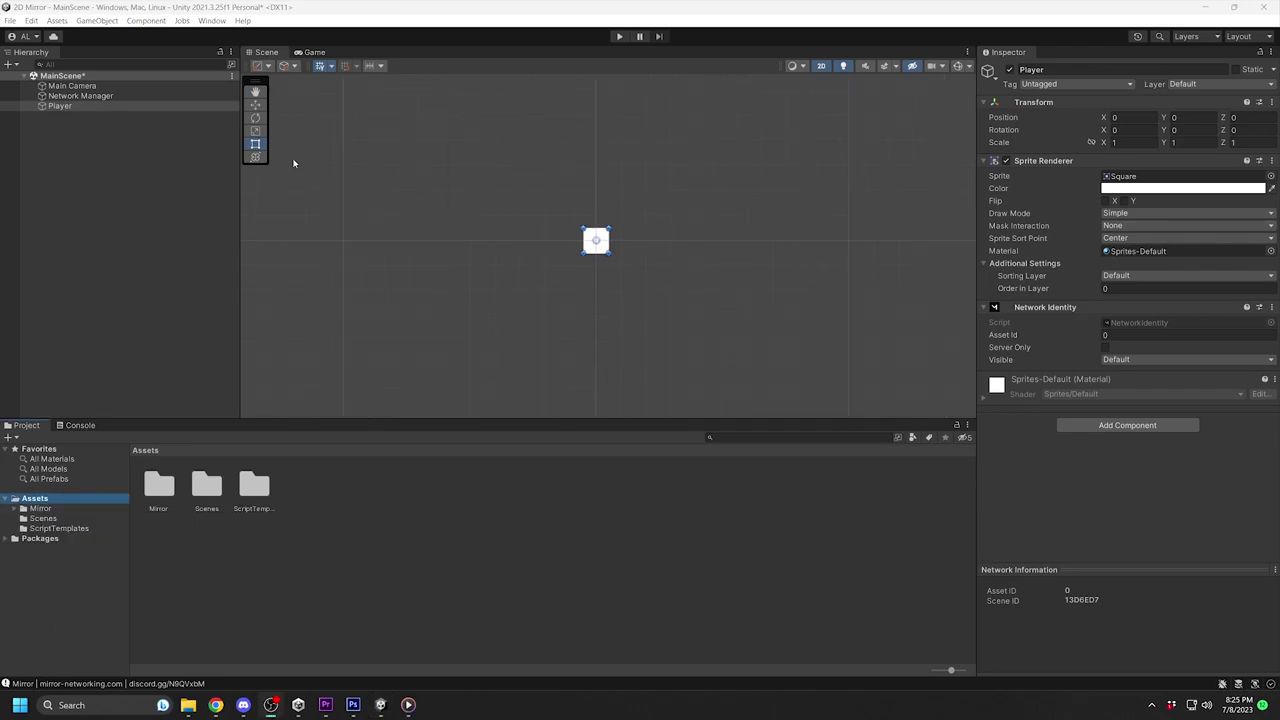
{"action": "left_click", "coordinate": [144, 108]}
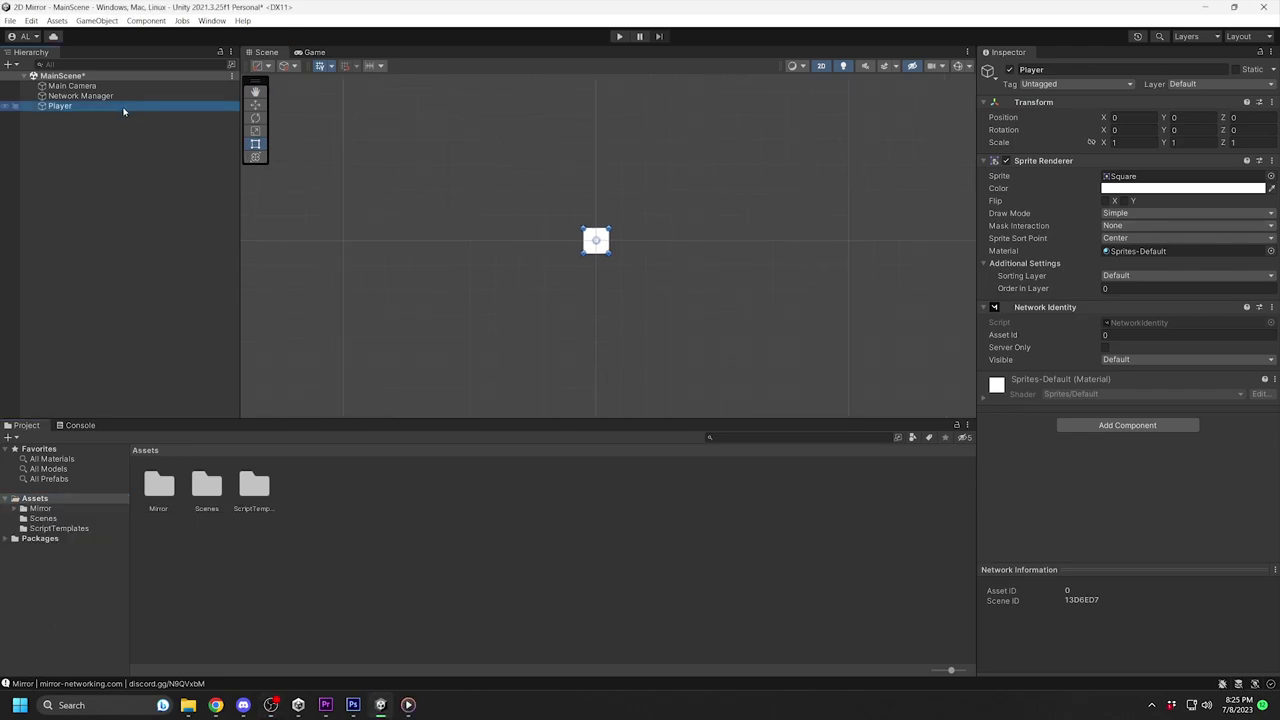
{"action": "left_click", "coordinate": [296, 579]}
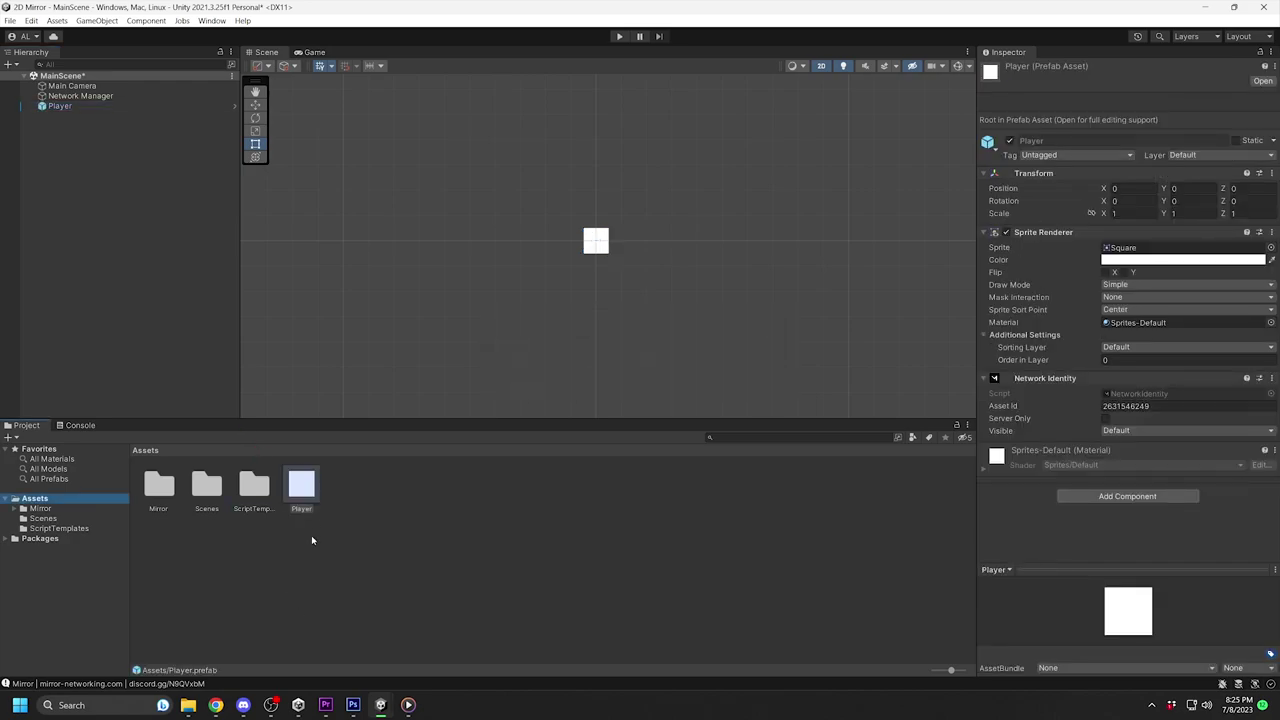
Step: Set the Player prefab as Network Manager's Player Prefab and delete Player from the scene
{"action": "left_click", "coordinate": [66, 96]}
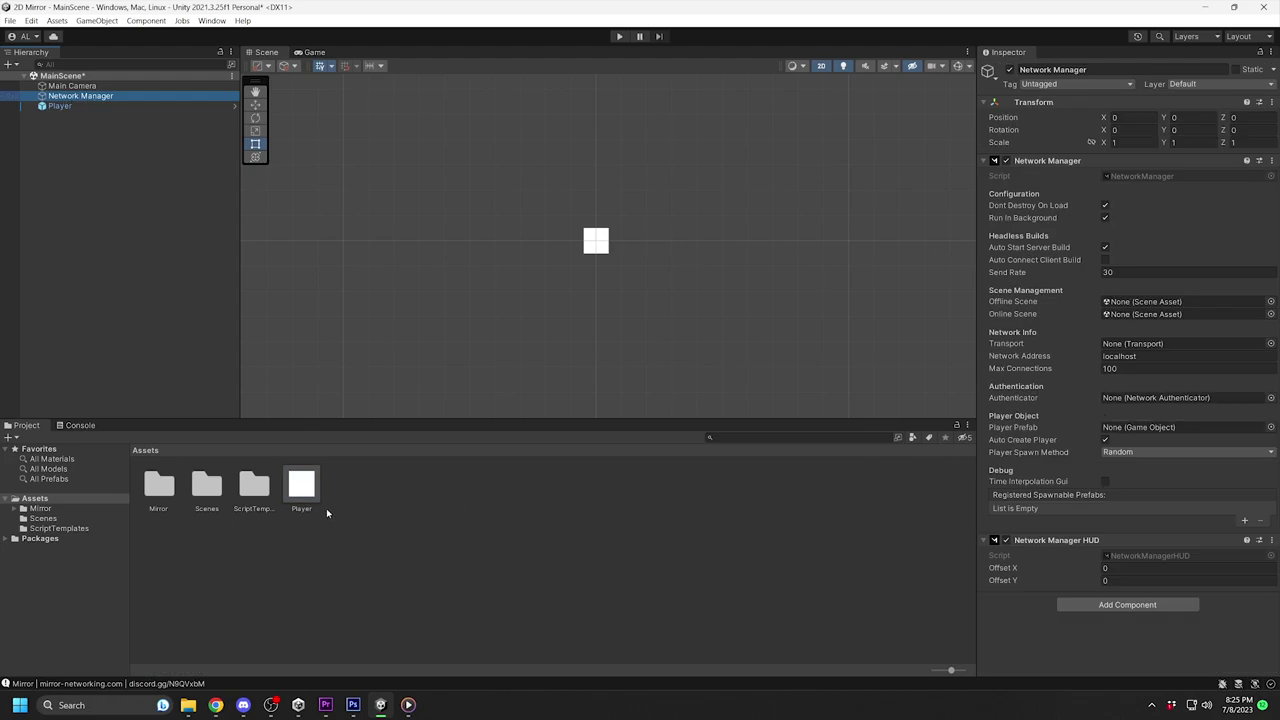
{"action": "left_click_drag", "start_coordinate": [302, 498], "coordinate": [1142, 428]}
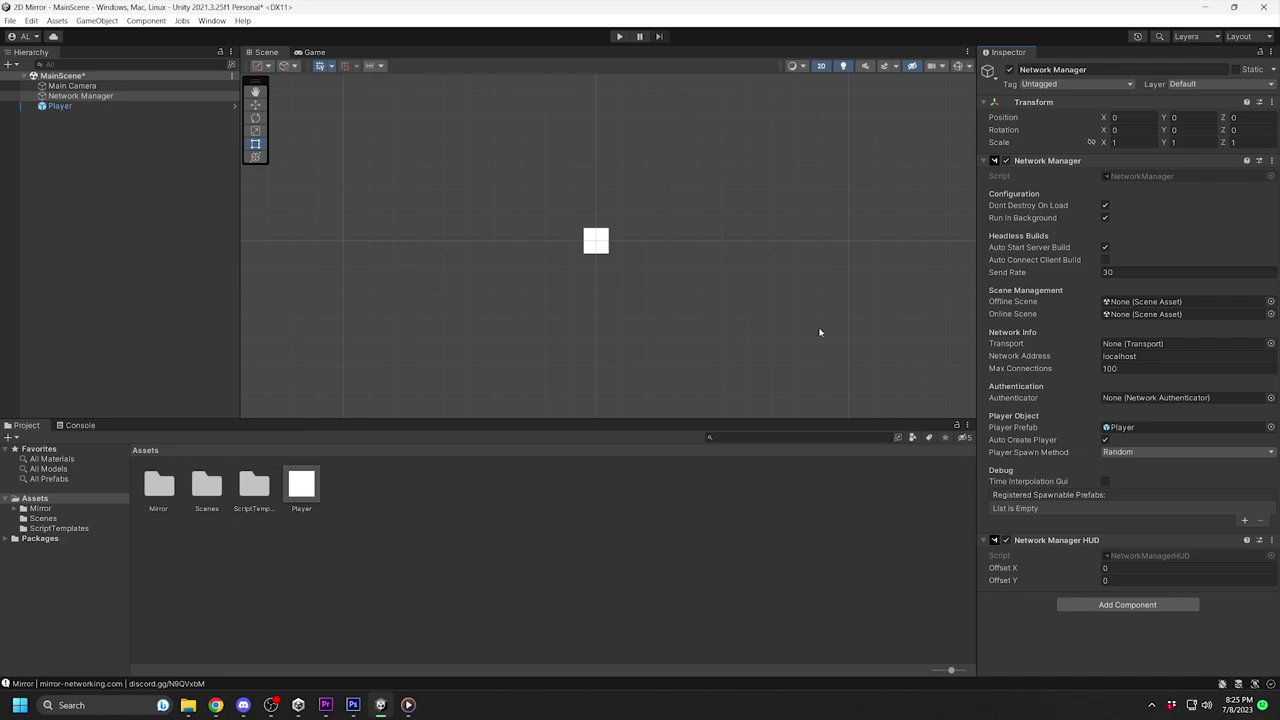
{"action": "left_click", "coordinate": [62, 106]}
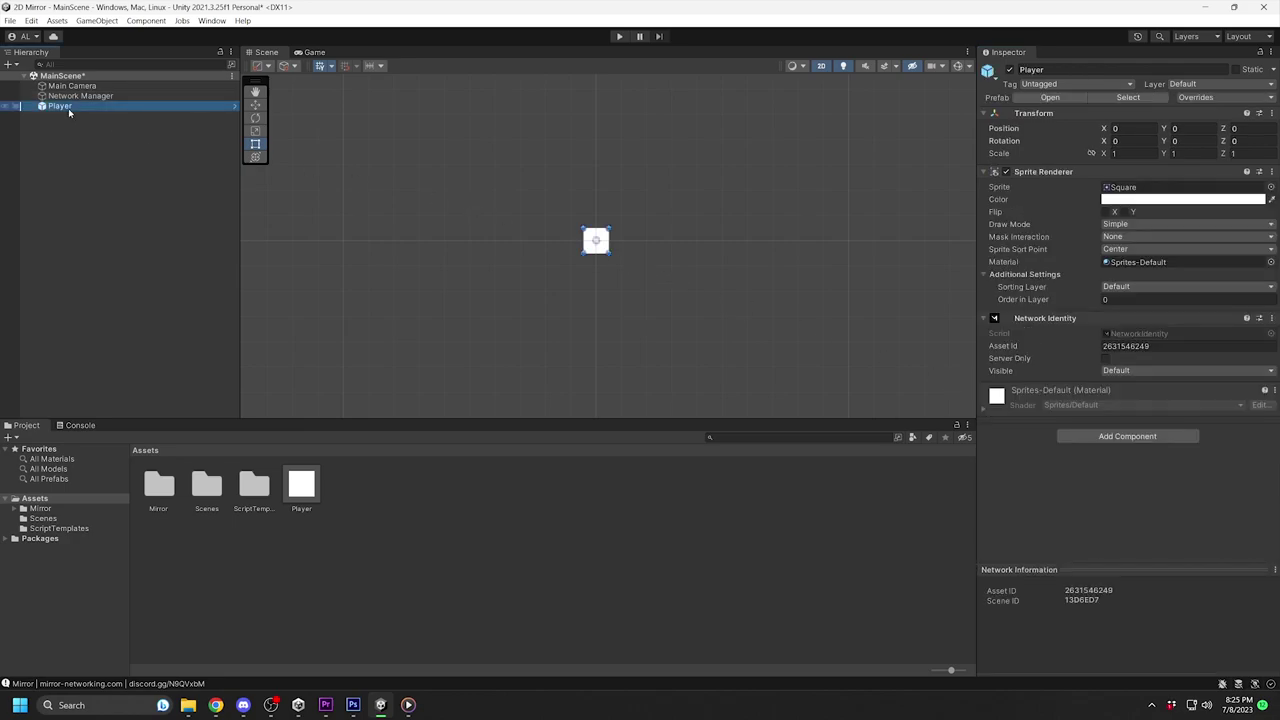
{"action": "right_click", "coordinate": [69, 109]}
{"action": "left_click", "coordinate": [103, 202]}
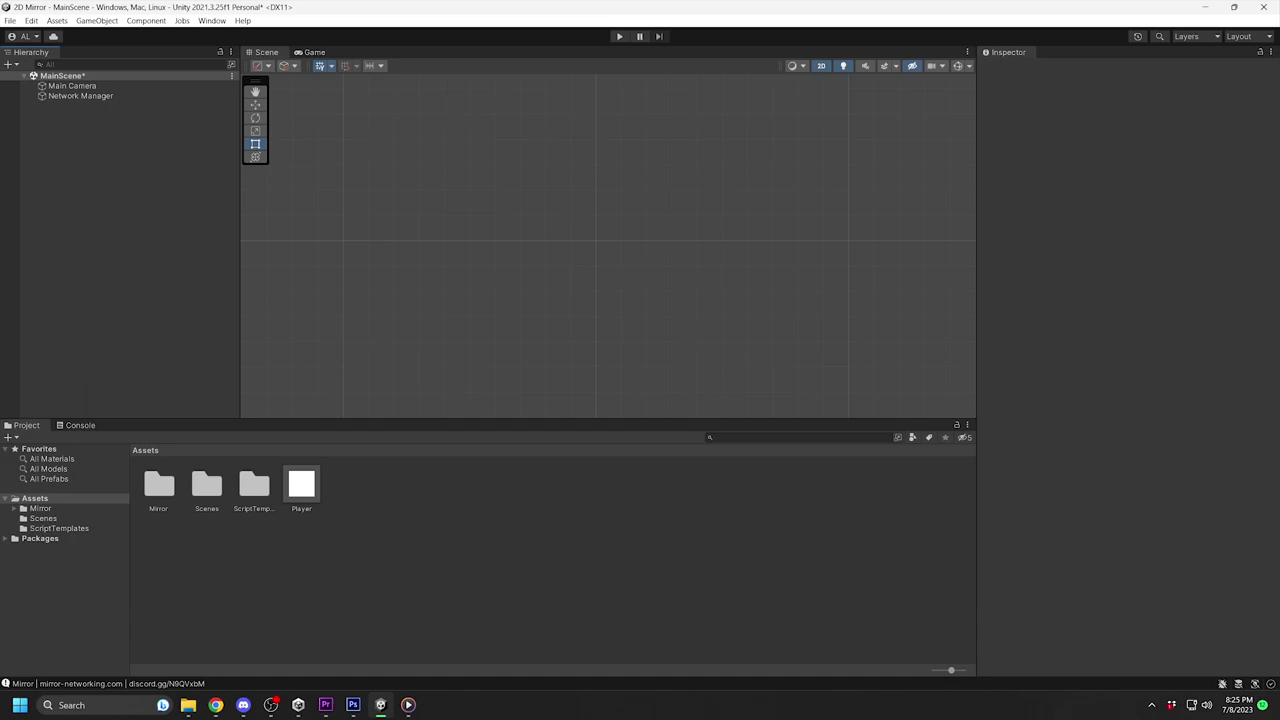
Step: Save the MainScene scene
{"action": "left_click", "coordinate": [80, 95]}
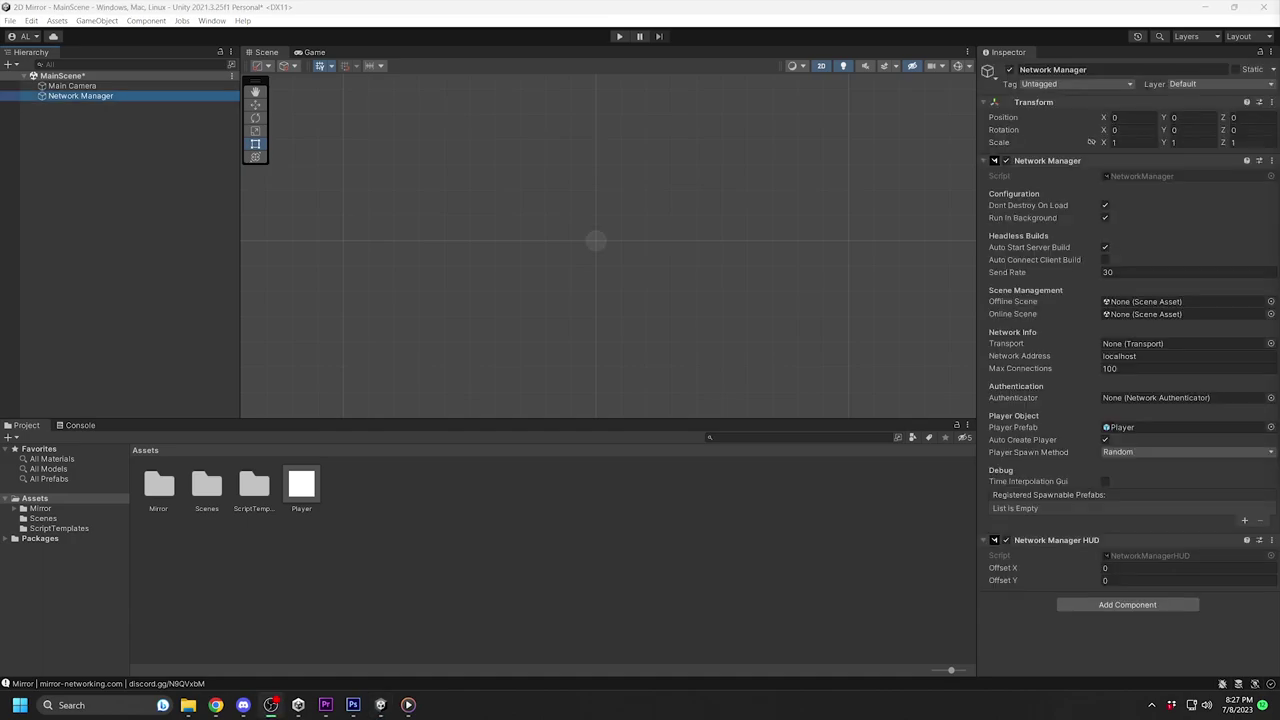
{"action": "left_click", "coordinate": [60, 76]}
{"action": "right_click", "coordinate": [73, 76]}
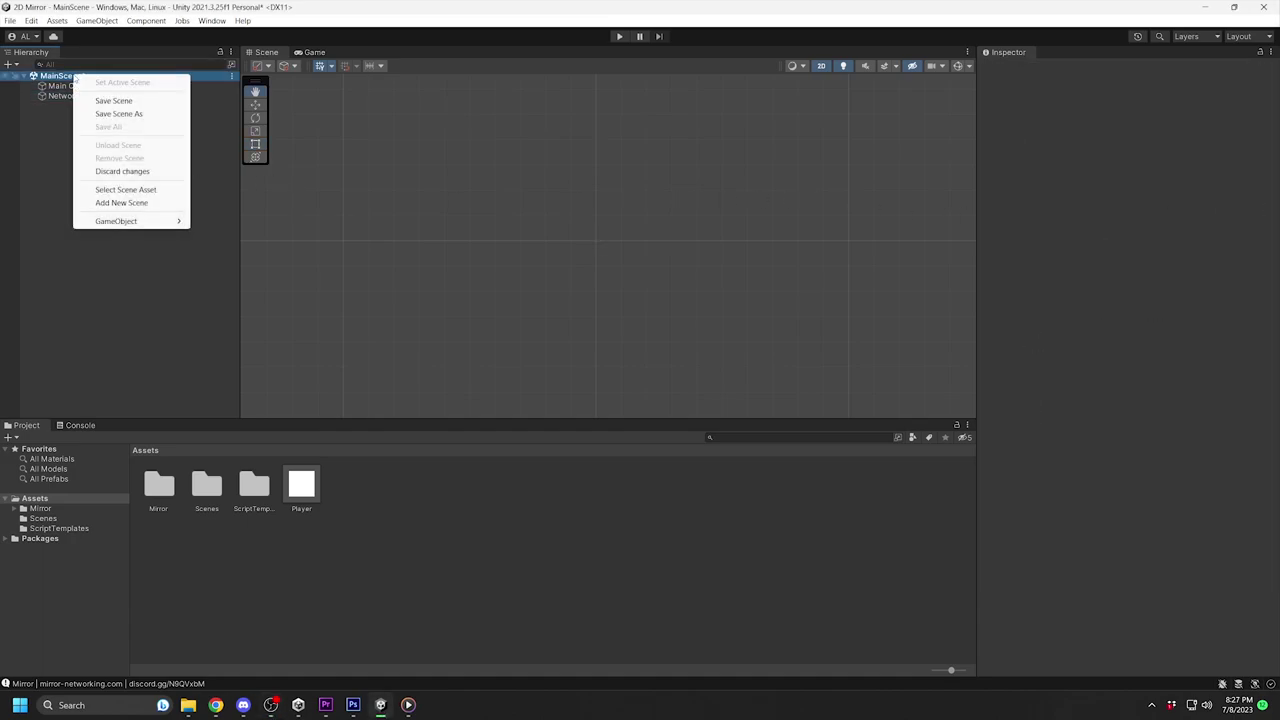
{"action": "left_click", "coordinate": [101, 101]}
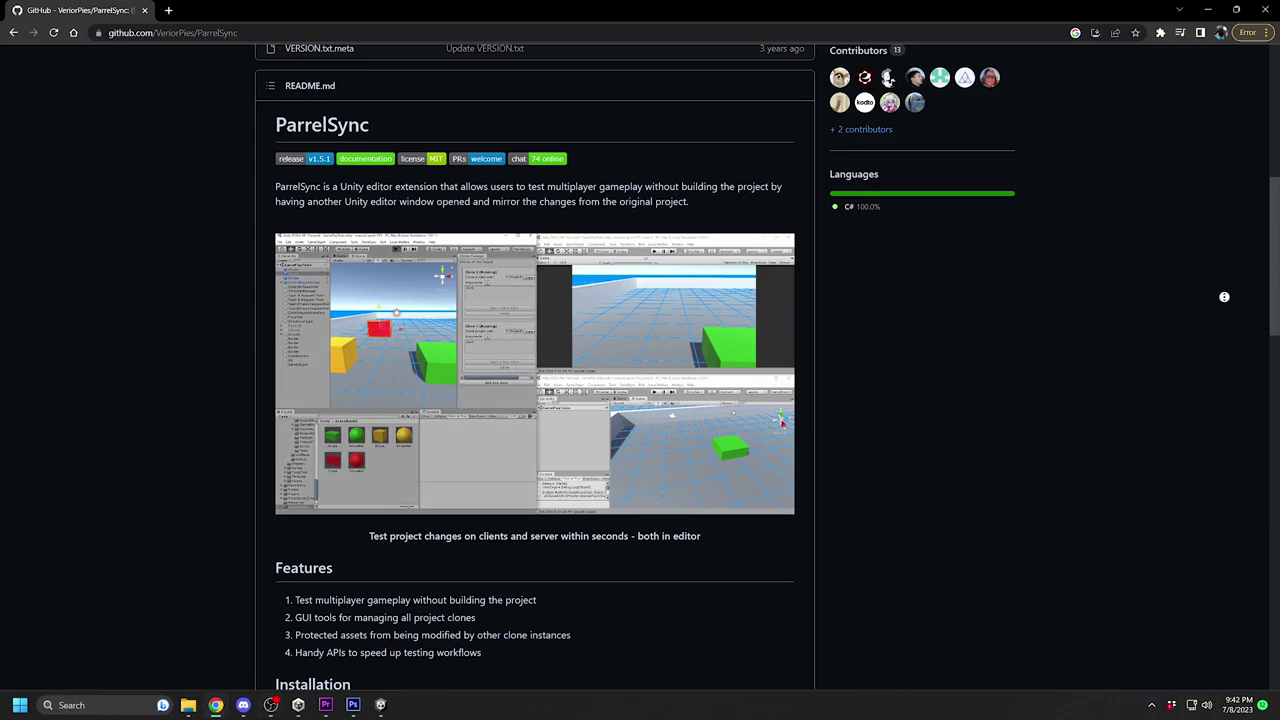
Step: Open ParrelSync's releases in a new tab and download ParrelSync-1.5.1.unitypackage from release 1.5.1
{"action": "middle_click", "coordinate": [1222, 323]}
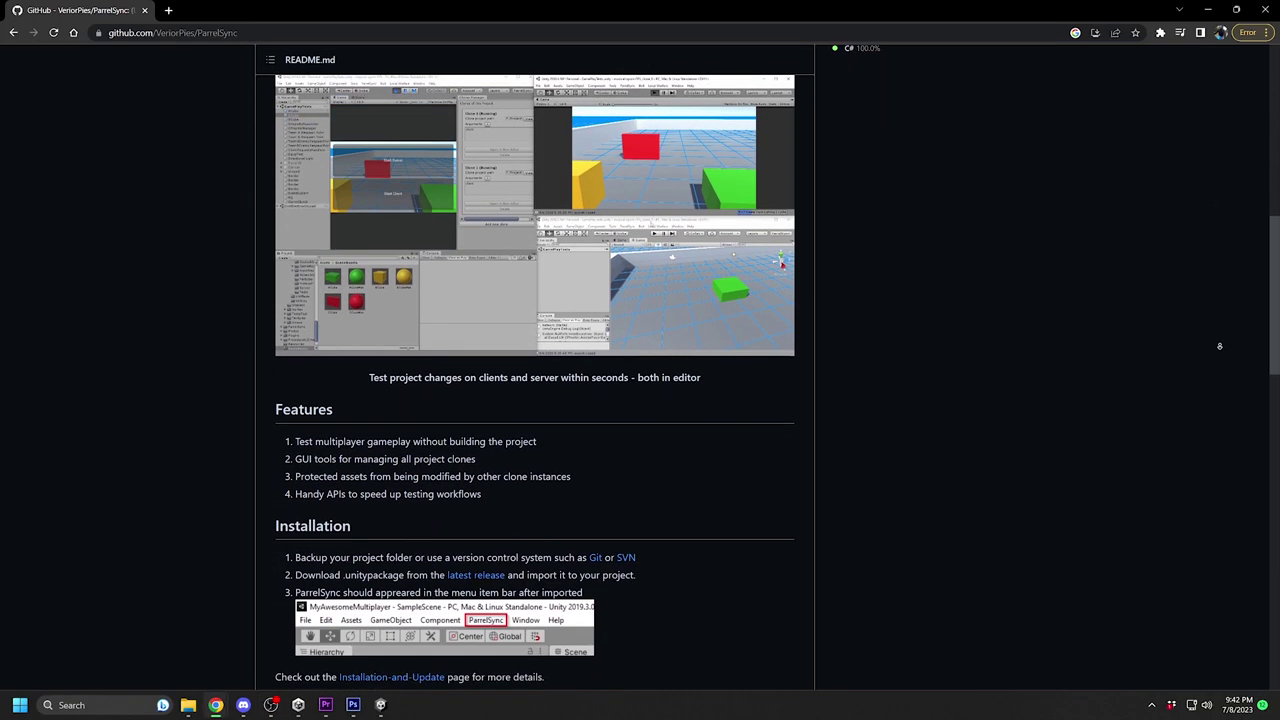
{"action": "middle_click", "coordinate": [1200, 358]}
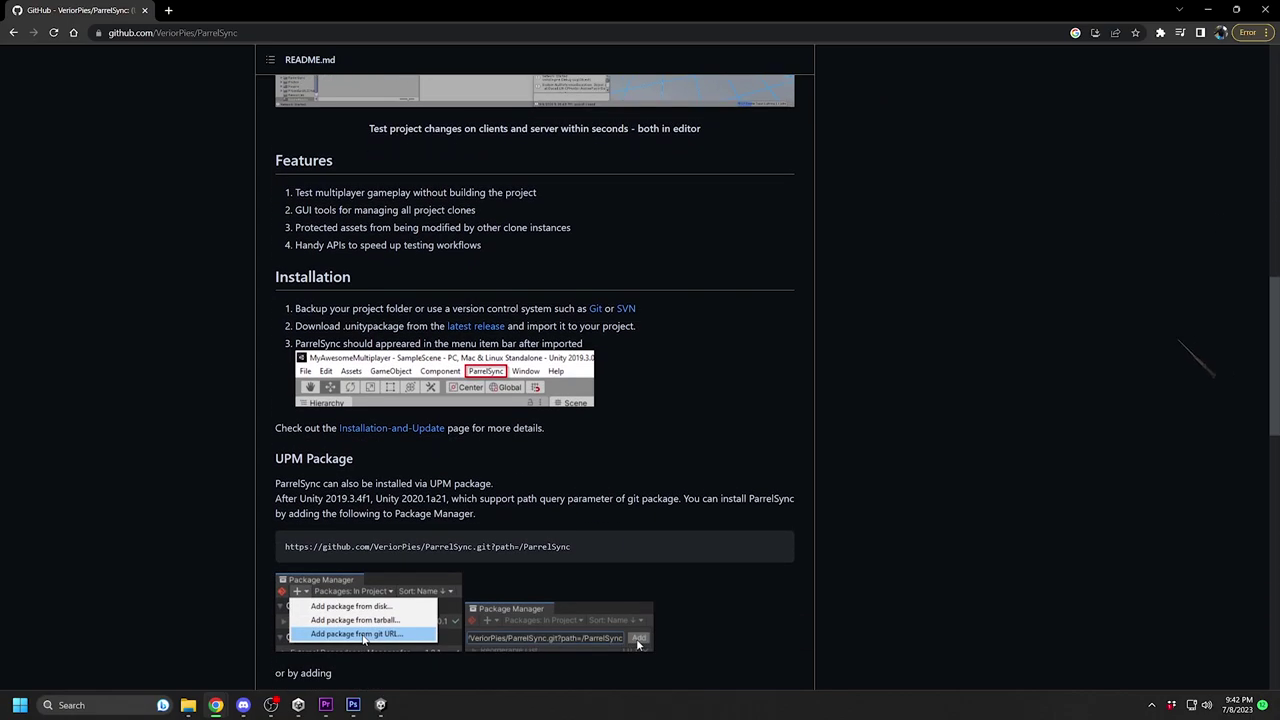
{"action": "right_click", "coordinate": [488, 330]}
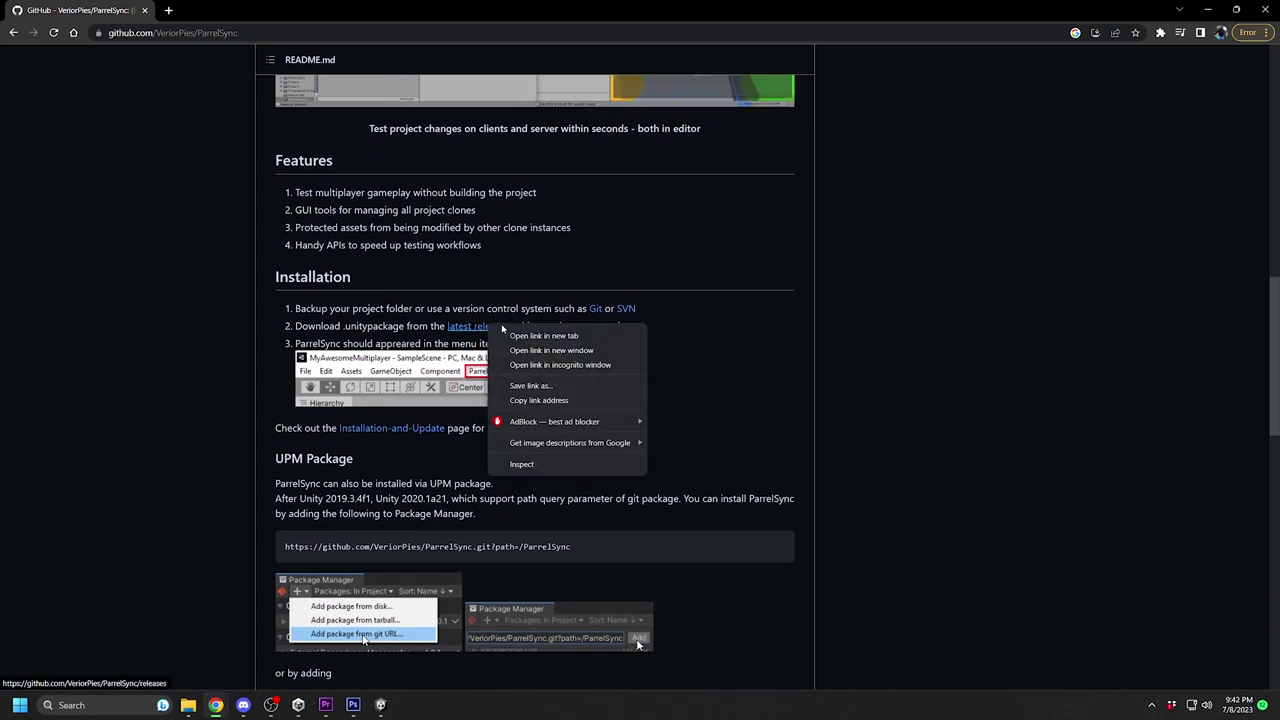
{"action": "left_click", "coordinate": [540, 336]}
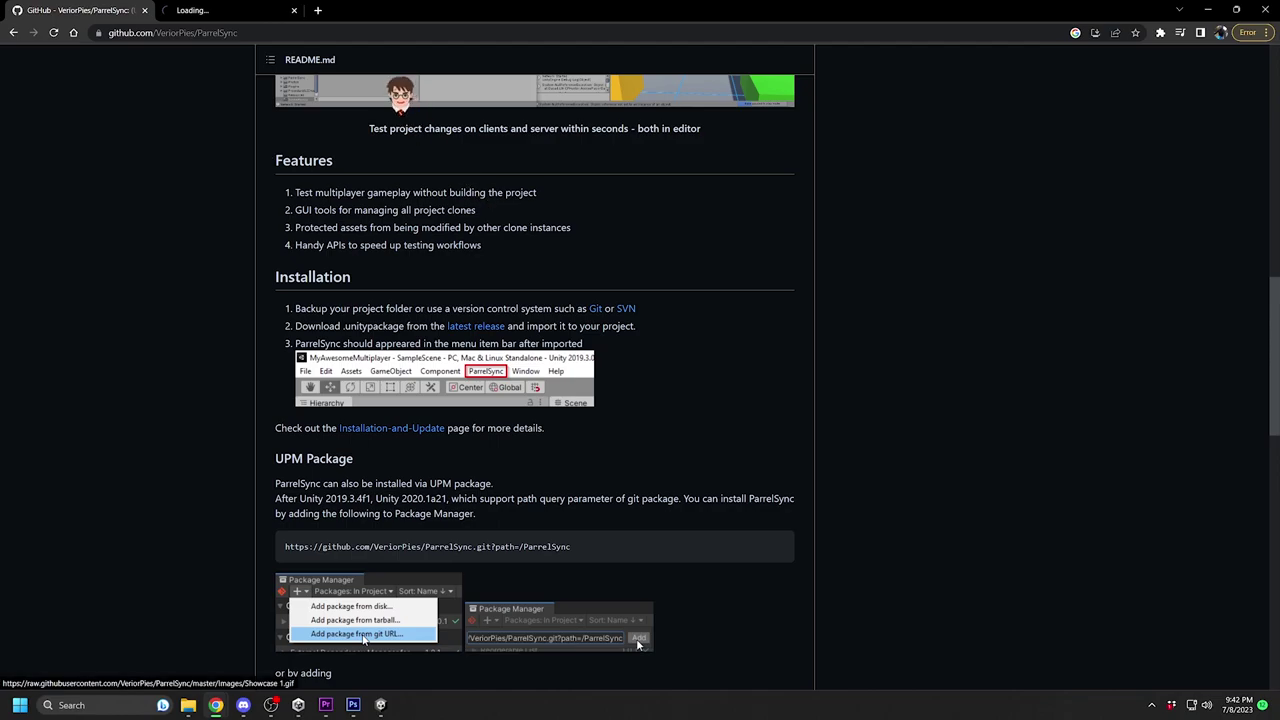
{"action": "left_click", "coordinate": [230, 10]}
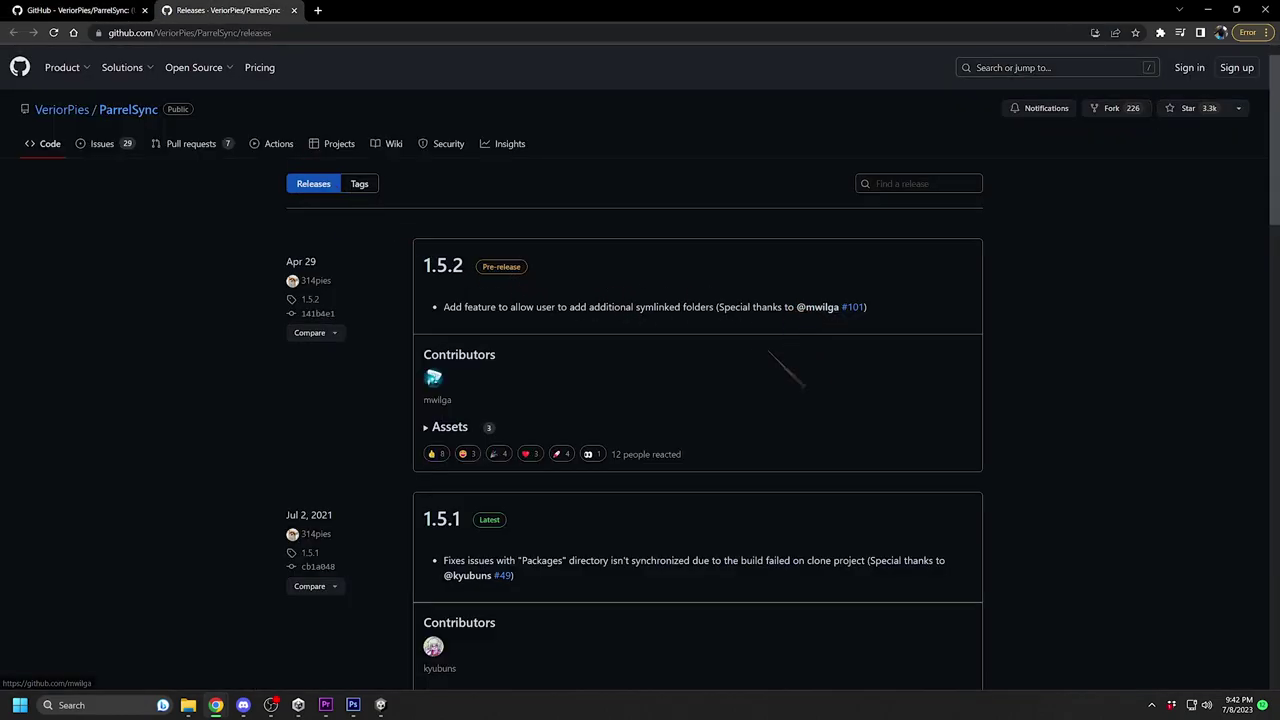
{"action": "scroll", "coordinate": [791, 371], "scroll_direction": "down", "scroll_amount": 1}
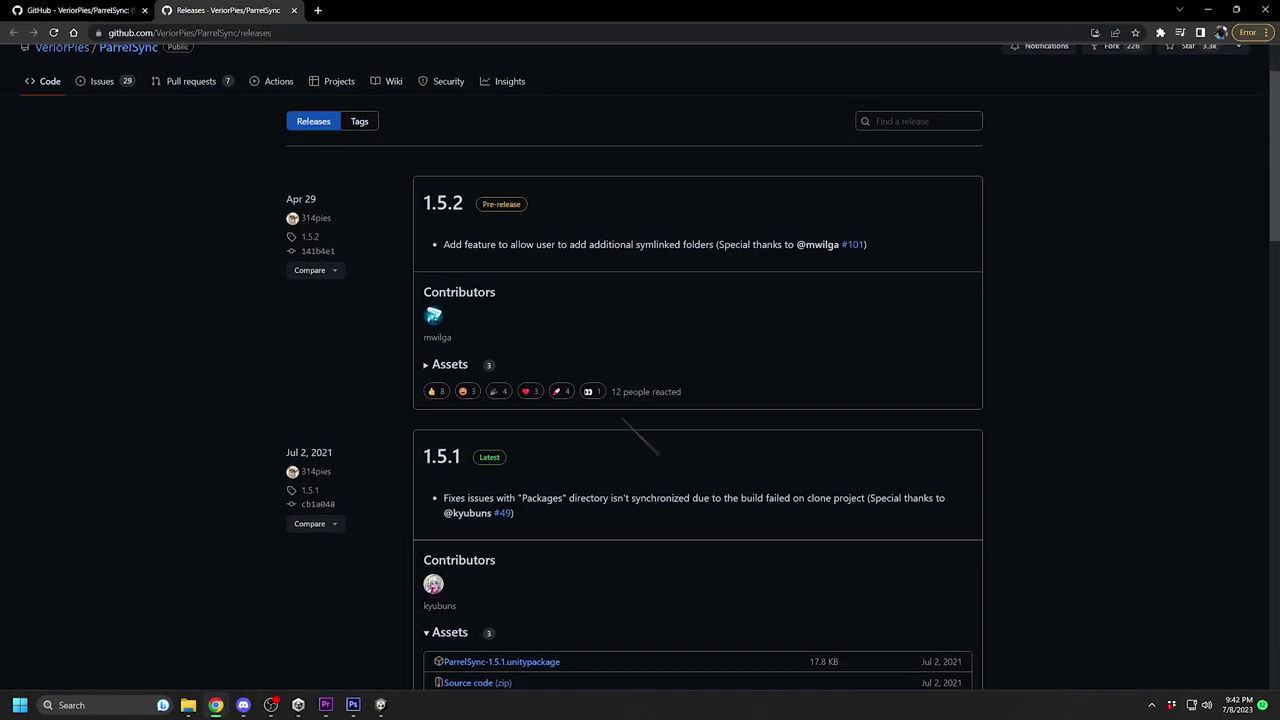
{"action": "left_click", "coordinate": [440, 458]}
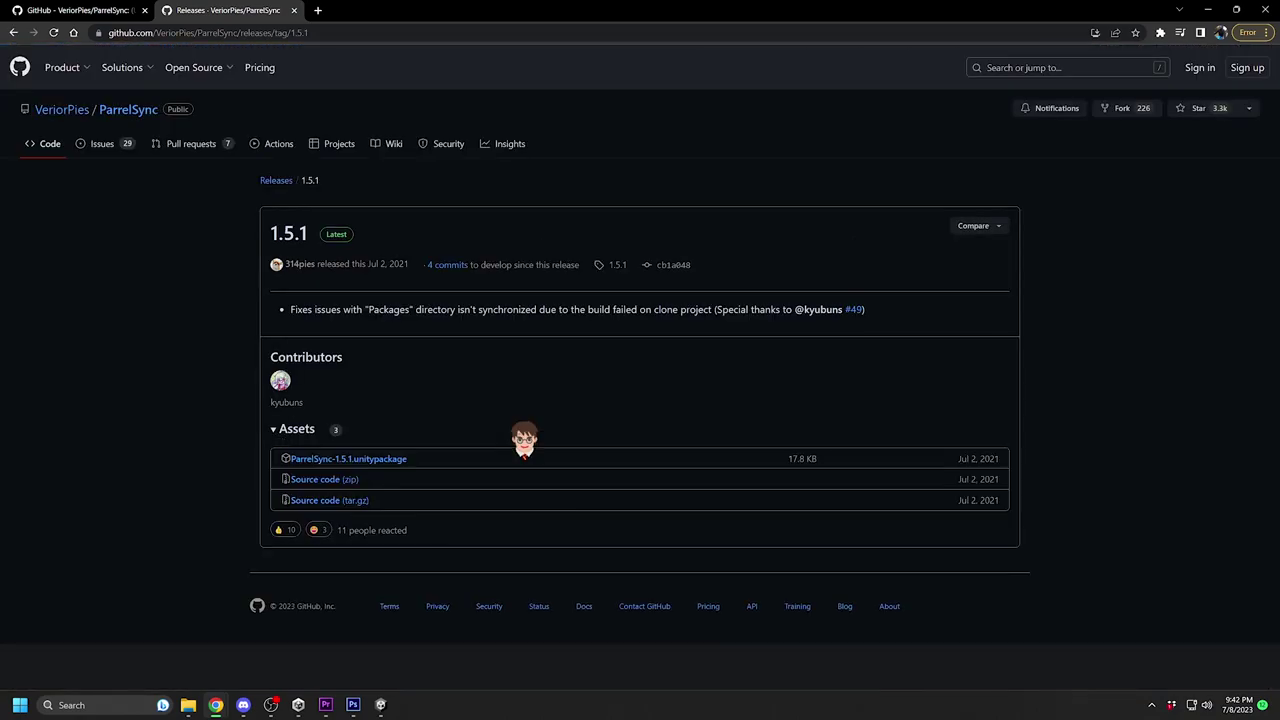
{"action": "left_click", "coordinate": [340, 462]}
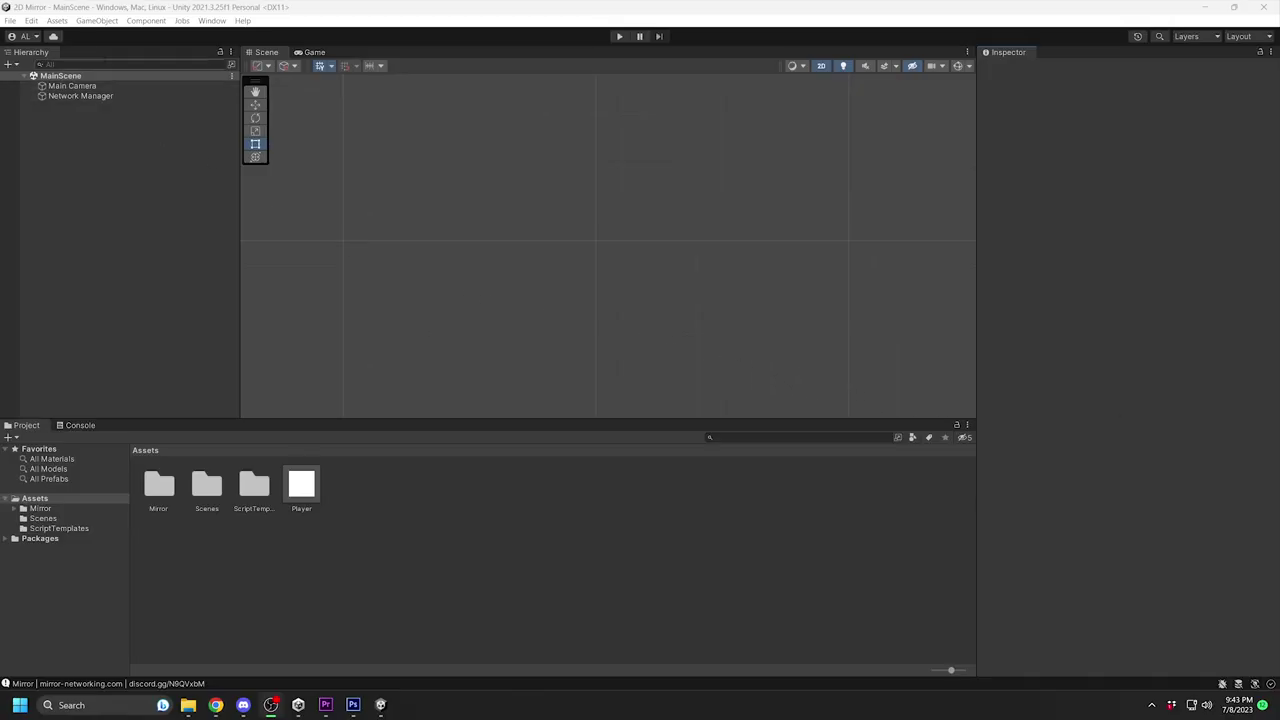
Step: Import the ParrelSync-1.5.1 custom package with all its files
{"action": "left_click", "coordinate": [57, 20]}
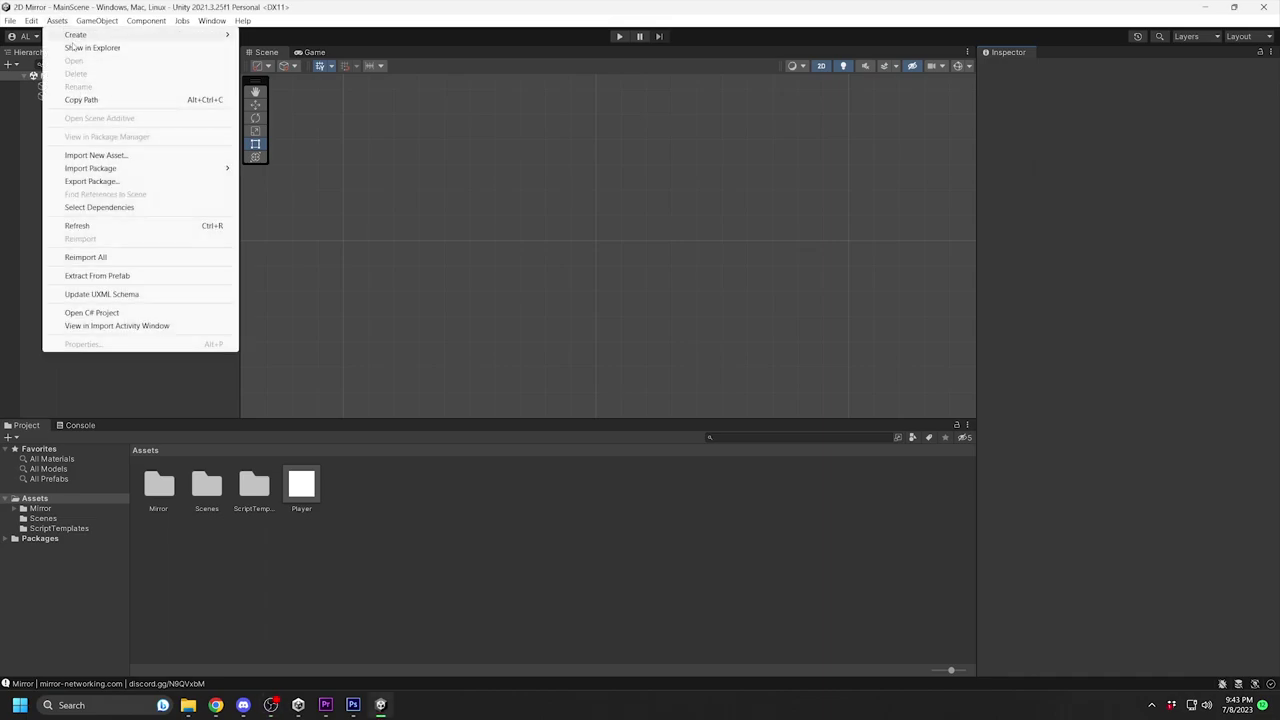
{"action": "mouse_move", "coordinate": [110, 168]}
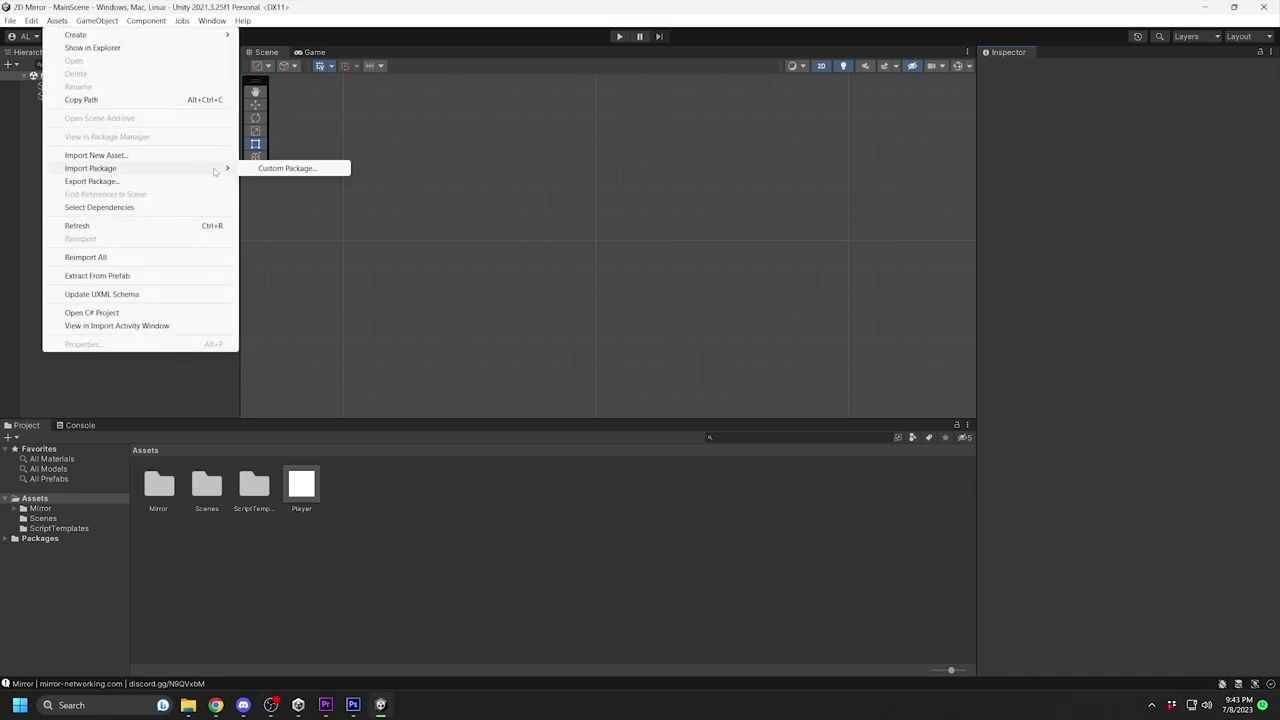
{"action": "left_click", "coordinate": [285, 168]}
{"action": "double_click", "coordinate": [140, 158]}
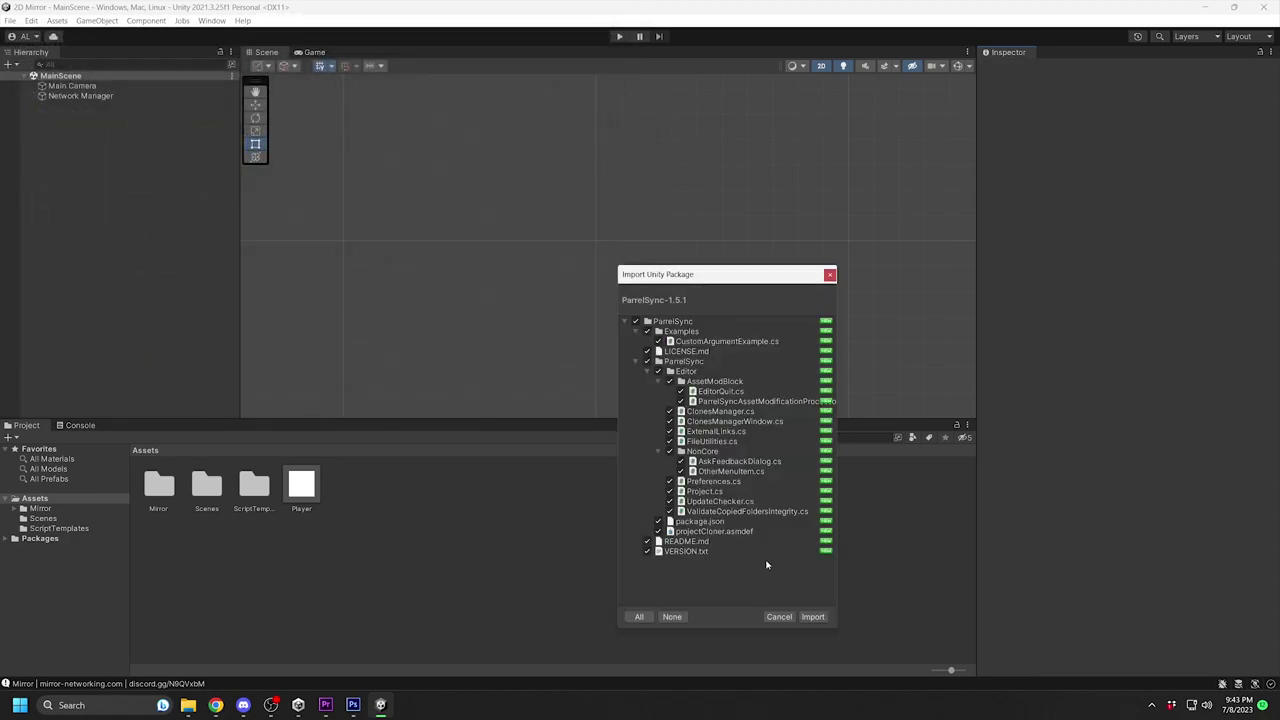
{"action": "left_click", "coordinate": [812, 617]}
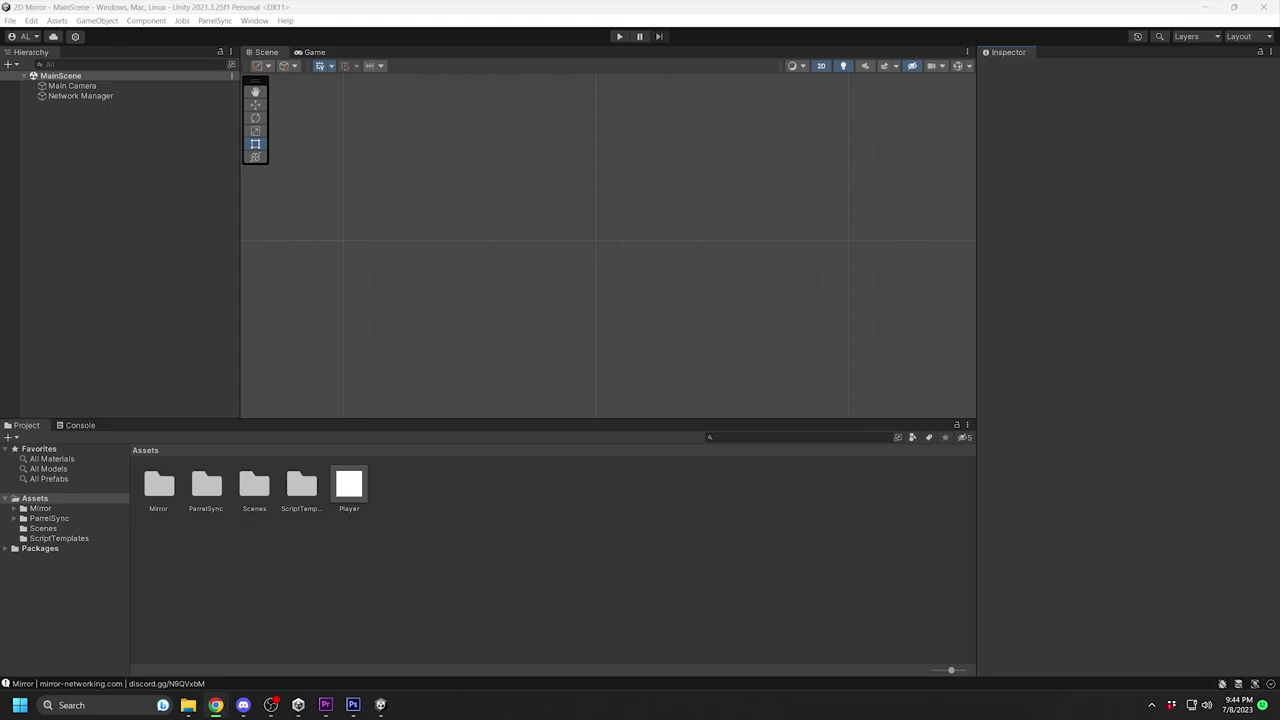
Step: In ParrelSync's Clones Manager, create a new project clone and open it in a new editor
{"action": "left_click", "coordinate": [226, 21]}
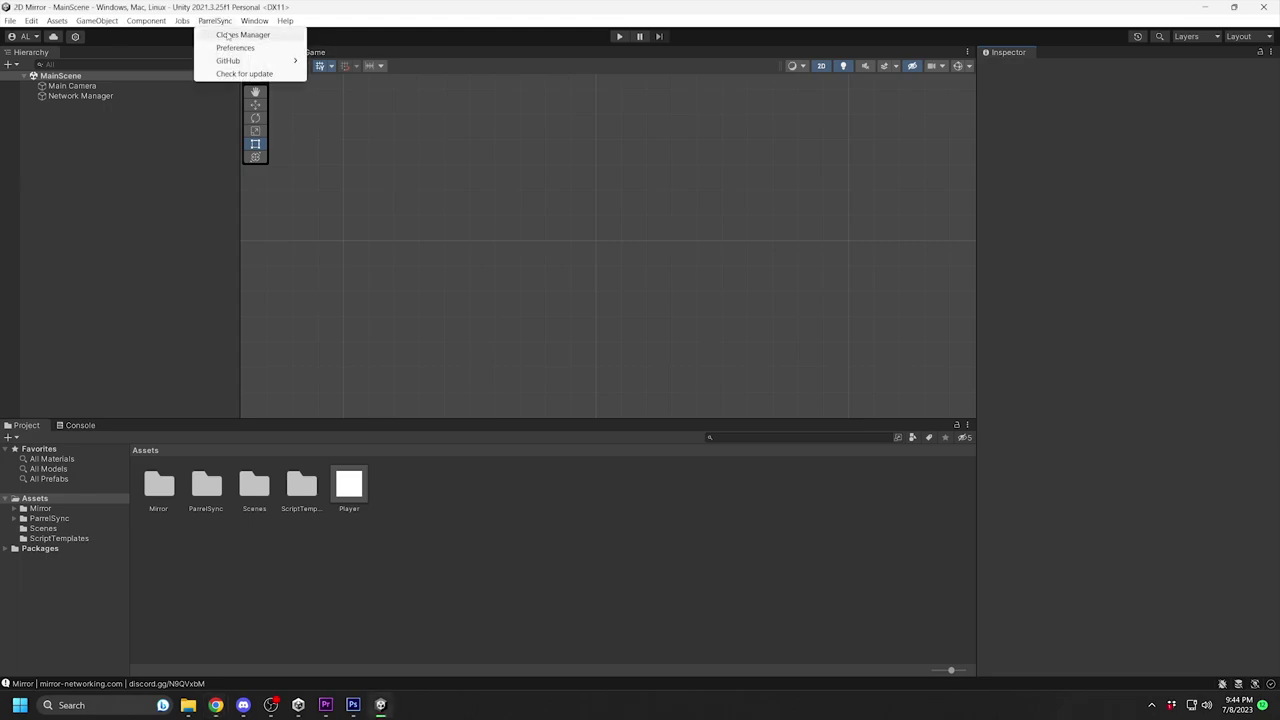
{"action": "left_click", "coordinate": [228, 36]}
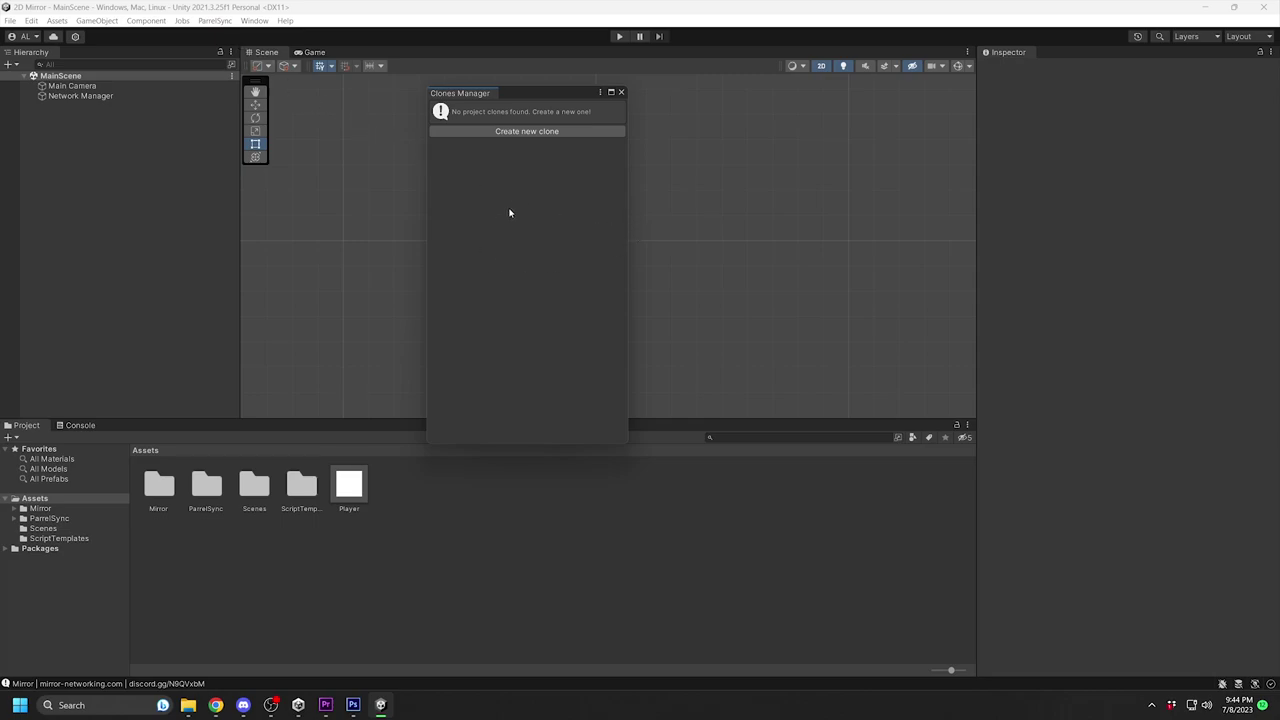
{"action": "left_click", "coordinate": [578, 132]}
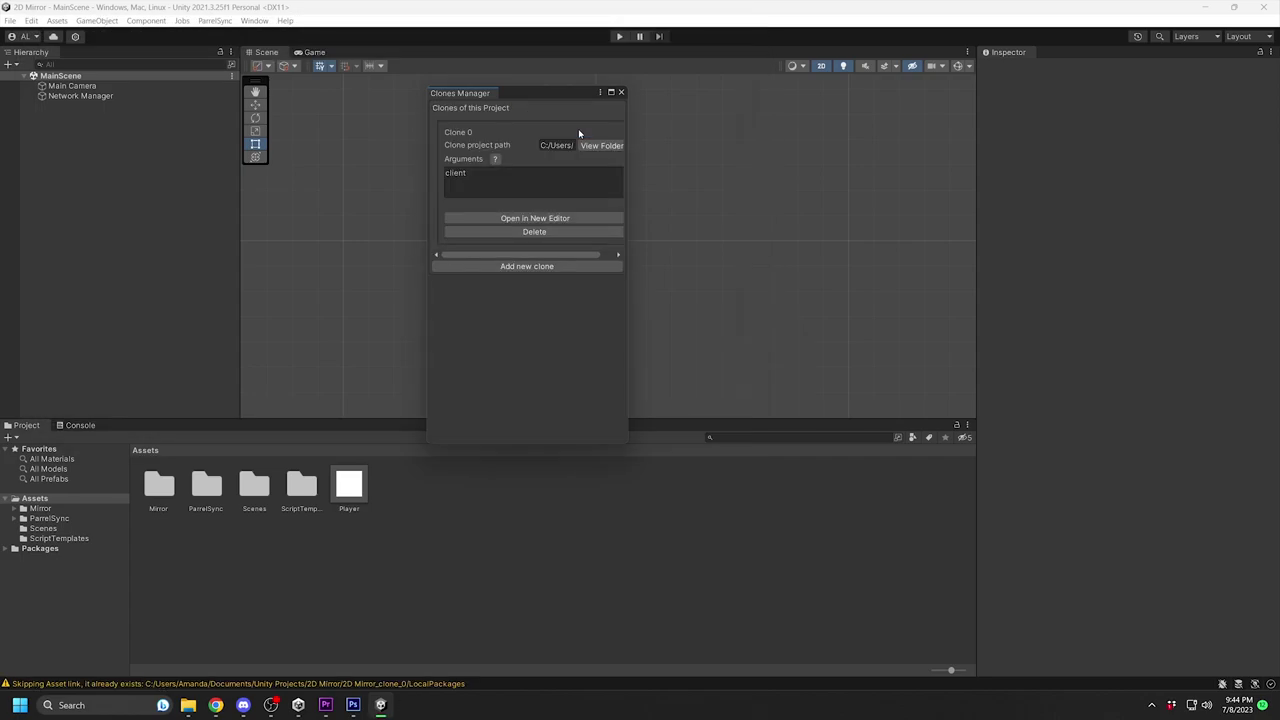
{"action": "left_click", "coordinate": [540, 219]}
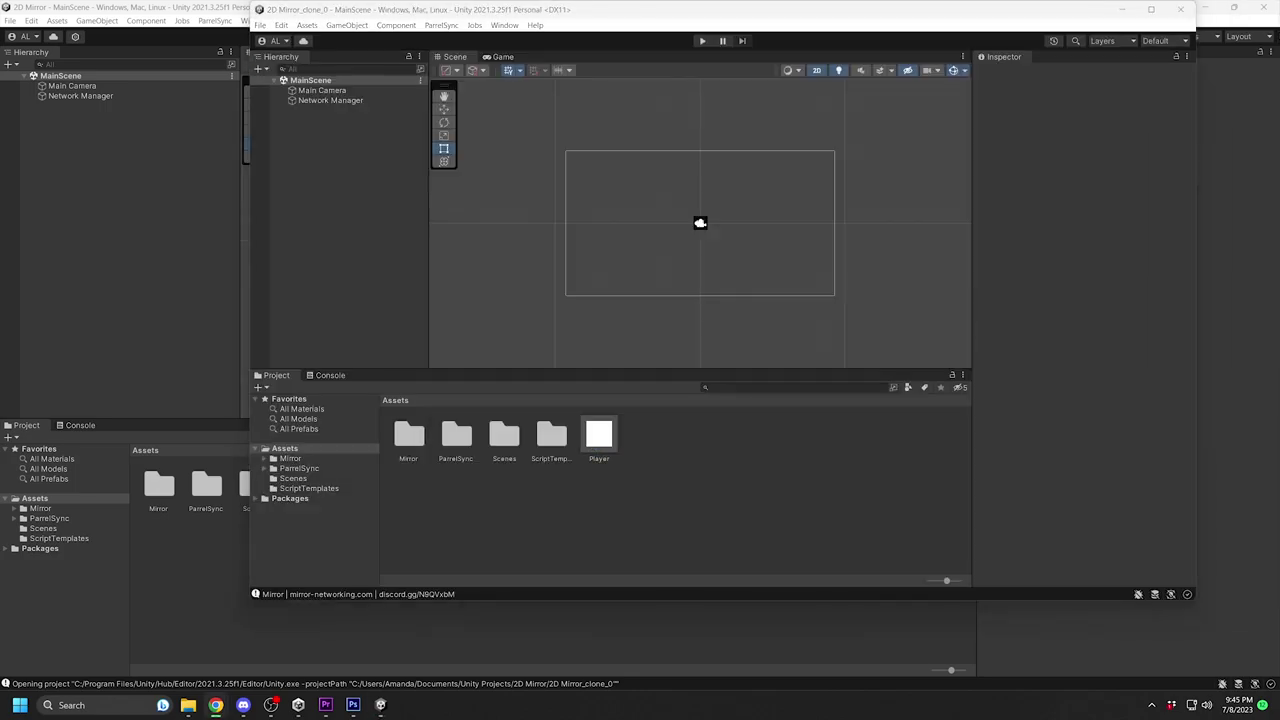
Step: Place the clone editor on the right half, the original on the left, and close Clones Manager
{"action": "left_click_drag", "start_coordinate": [703, 5], "coordinate": [1278, 200]}
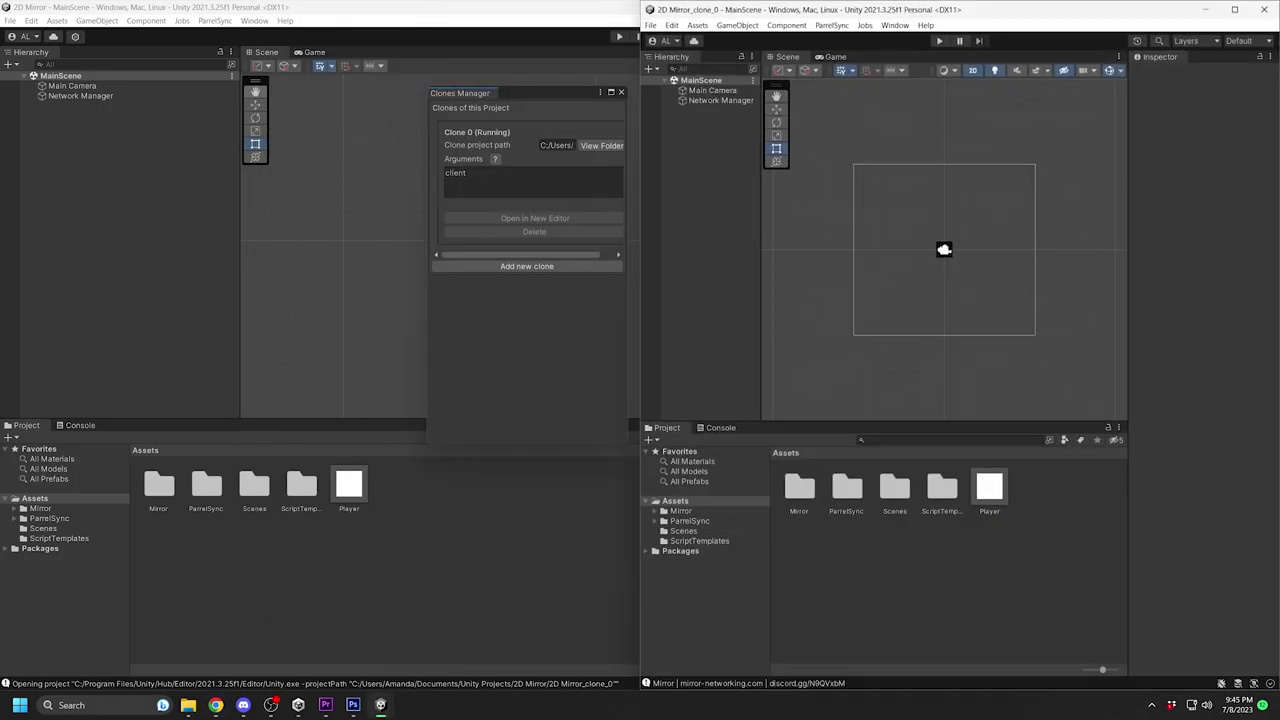
{"action": "left_click", "coordinate": [469, 11]}
{"action": "mouse_move", "coordinate": [469, 11]}
{"action": "left_mouse_down"}
{"action": "mouse_move", "coordinate": [240, 40]}
{"action": "mouse_move", "coordinate": [2, 128]}
{"action": "left_mouse_up"}
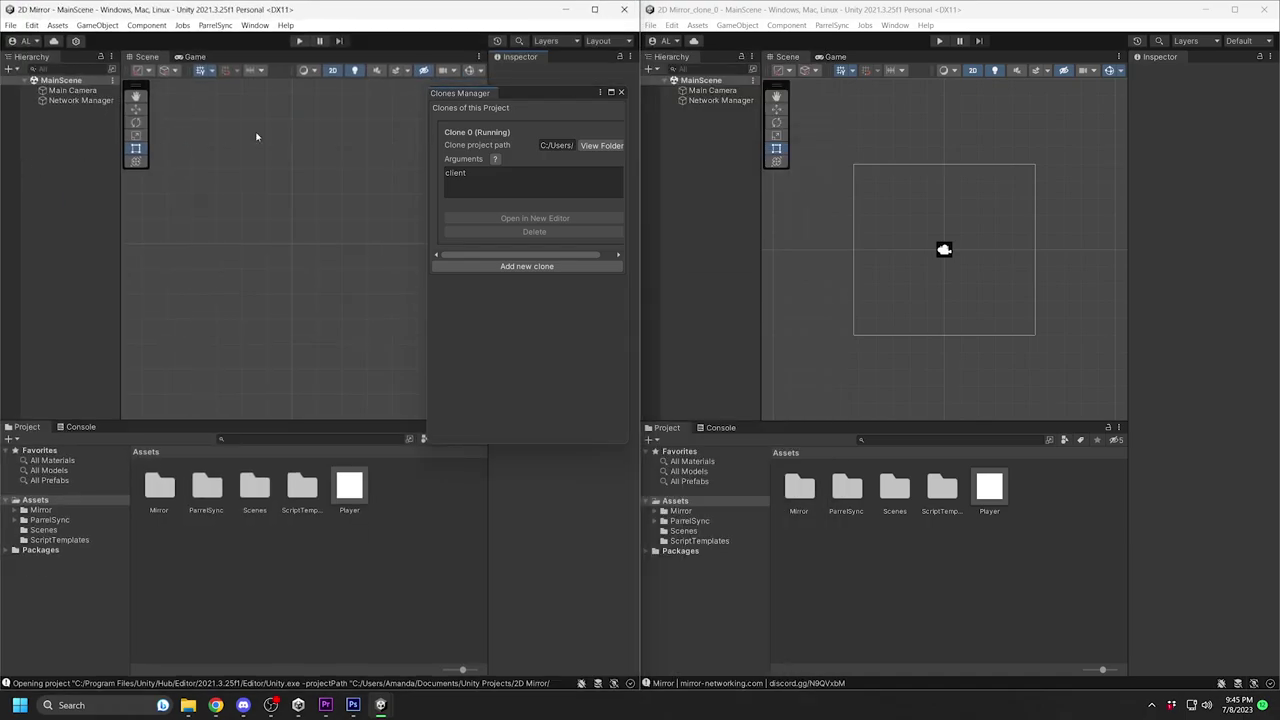
{"action": "left_click", "coordinate": [621, 92]}
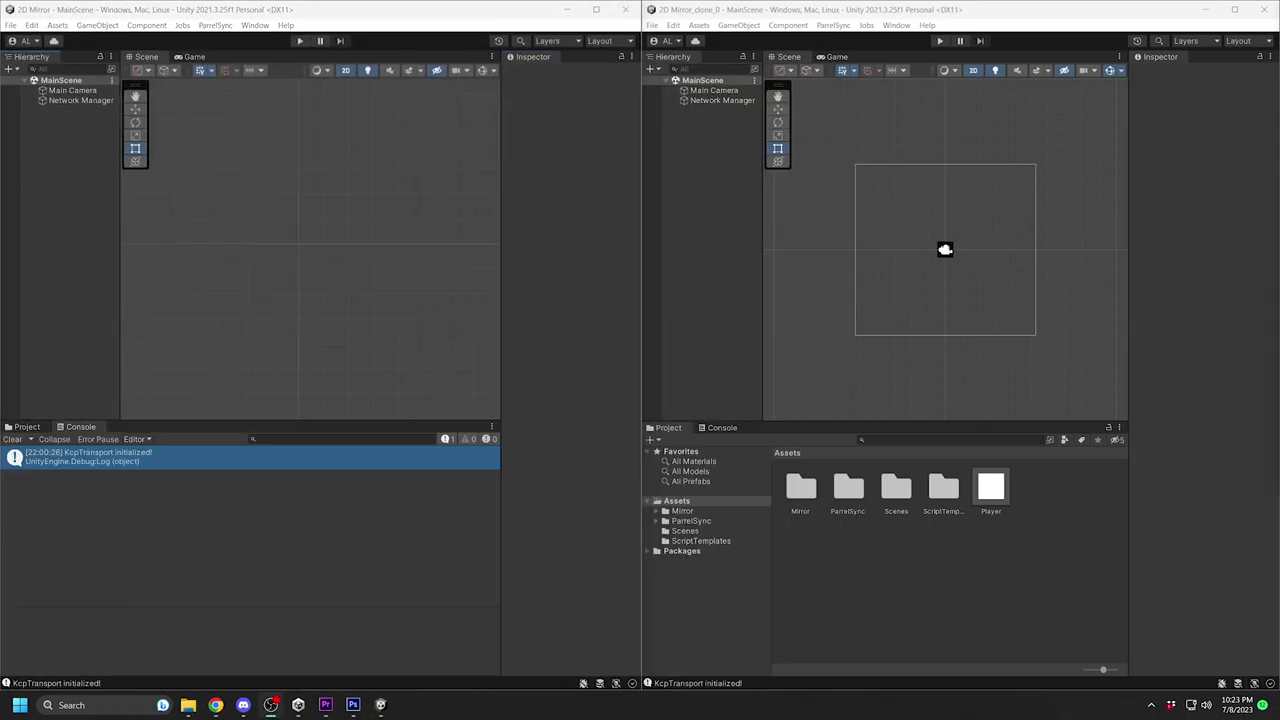
Step: Run Play mode in both editors, start the original as host, and show the clone's console
{"action": "left_click", "coordinate": [939, 41]}
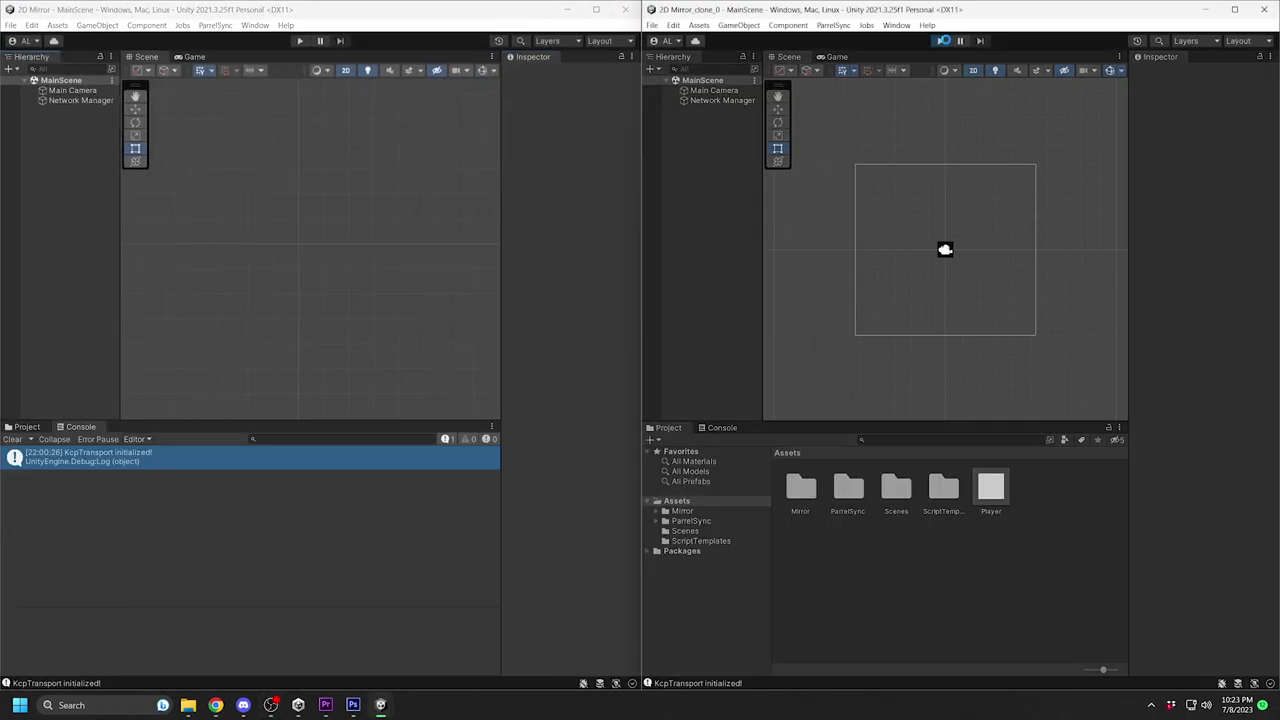
{"action": "left_click", "coordinate": [300, 41]}
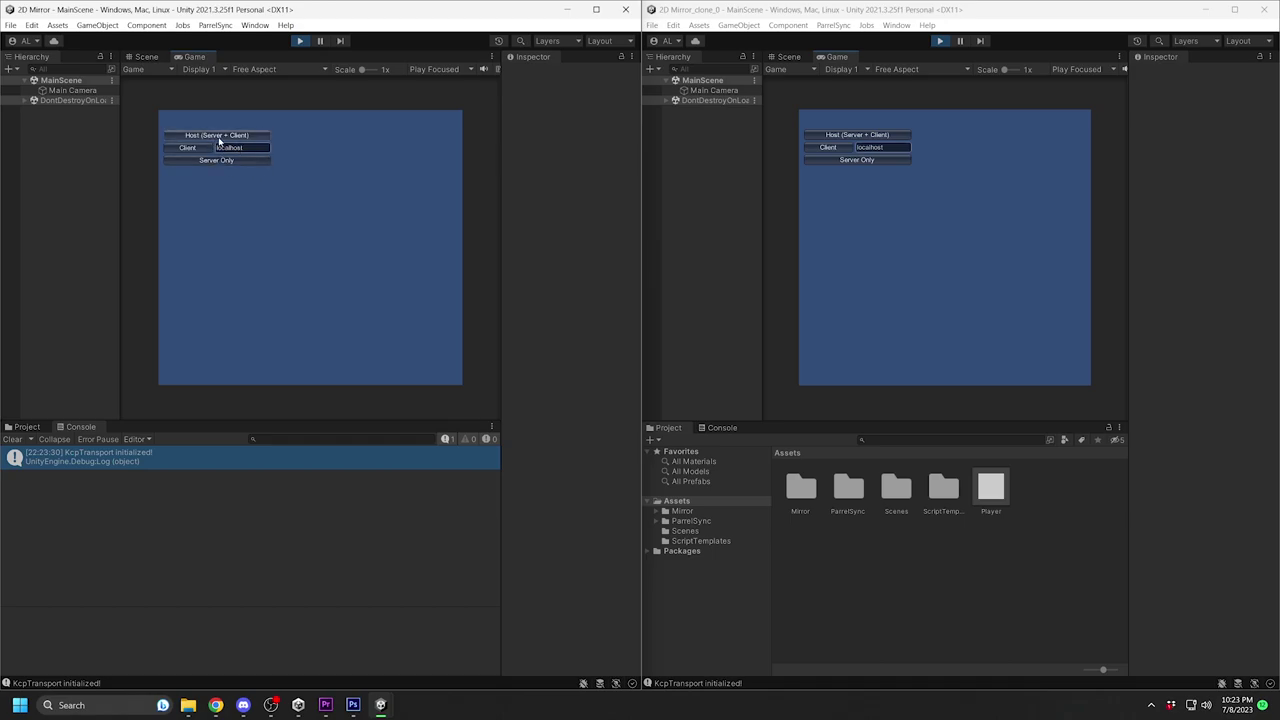
{"action": "left_click", "coordinate": [219, 136]}
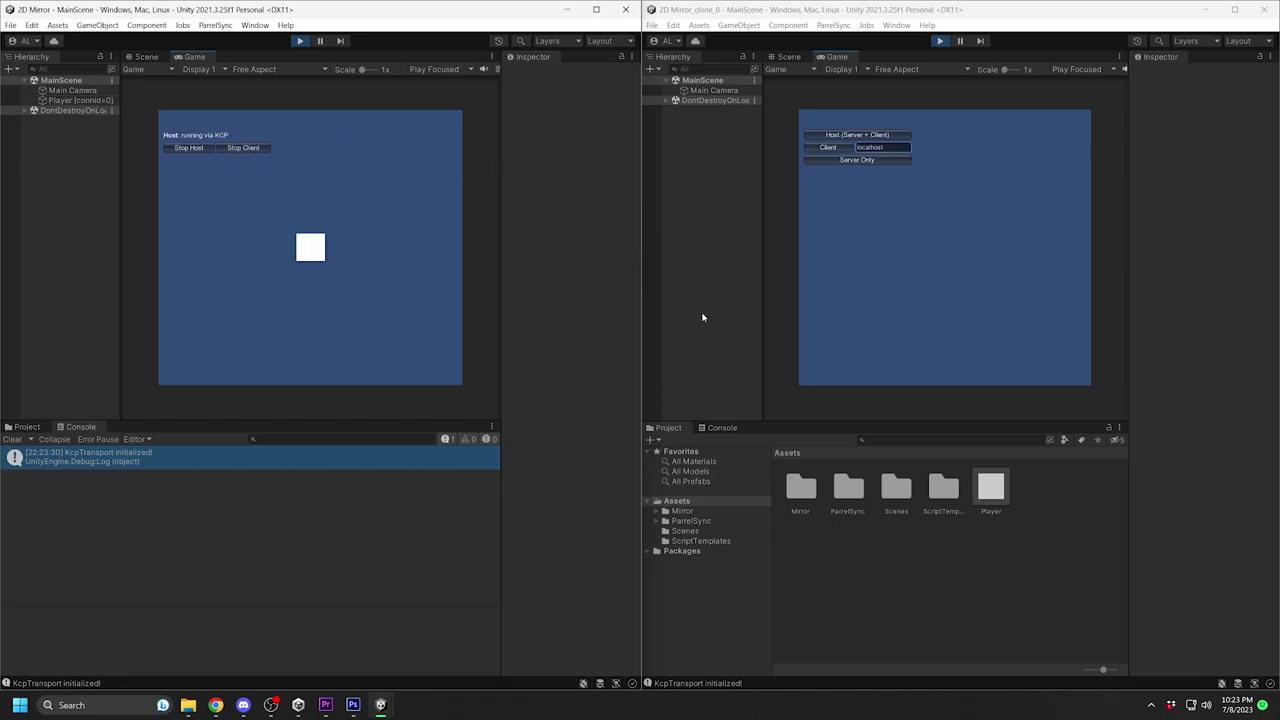
{"action": "left_click", "coordinate": [724, 428]}
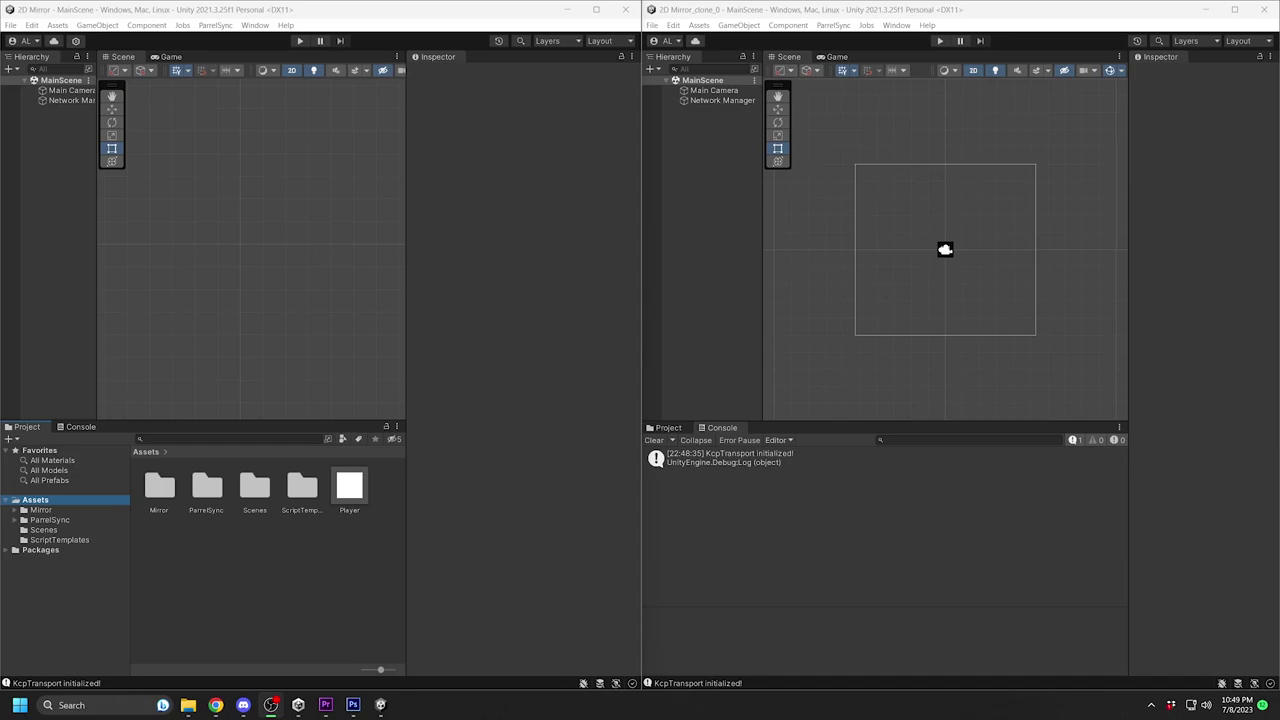
Step: Create a new folder named Scripts in Assets
{"action": "right_click", "coordinate": [277, 546]}
{"action": "mouse_move", "coordinate": [309, 228]}
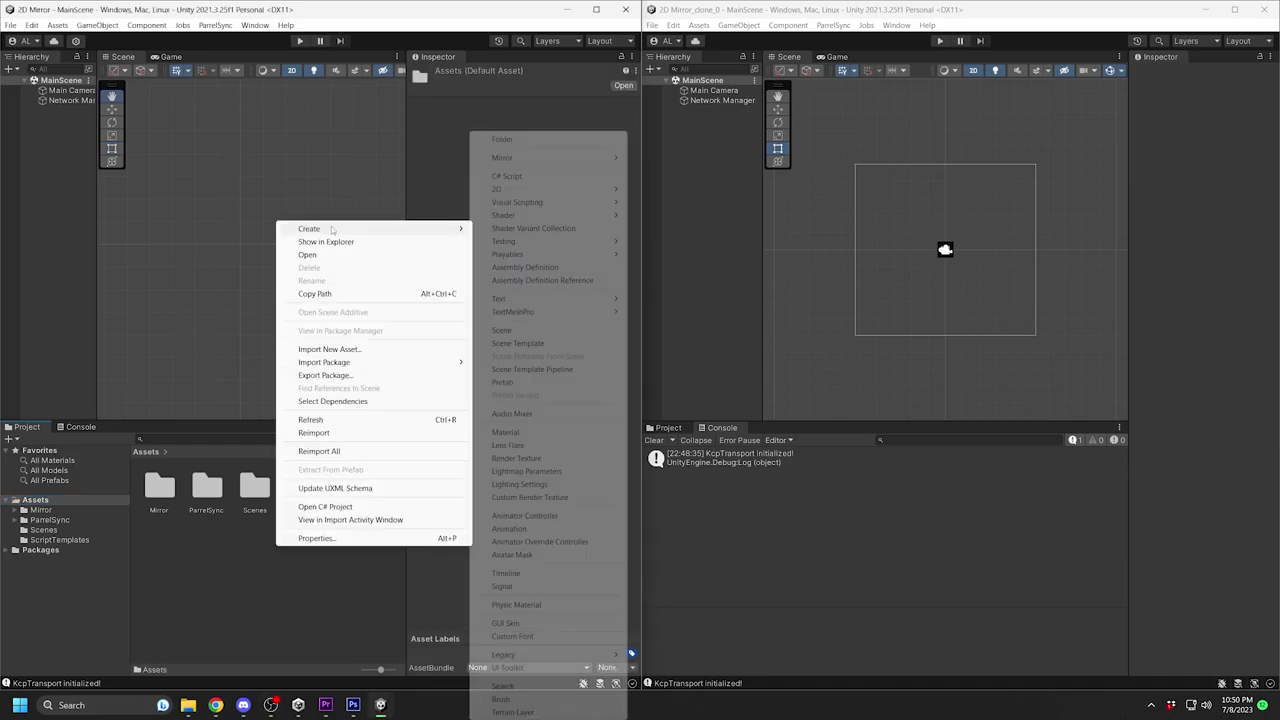
{"action": "left_click", "coordinate": [520, 140]}
{"action": "type", "text": "Scri"}
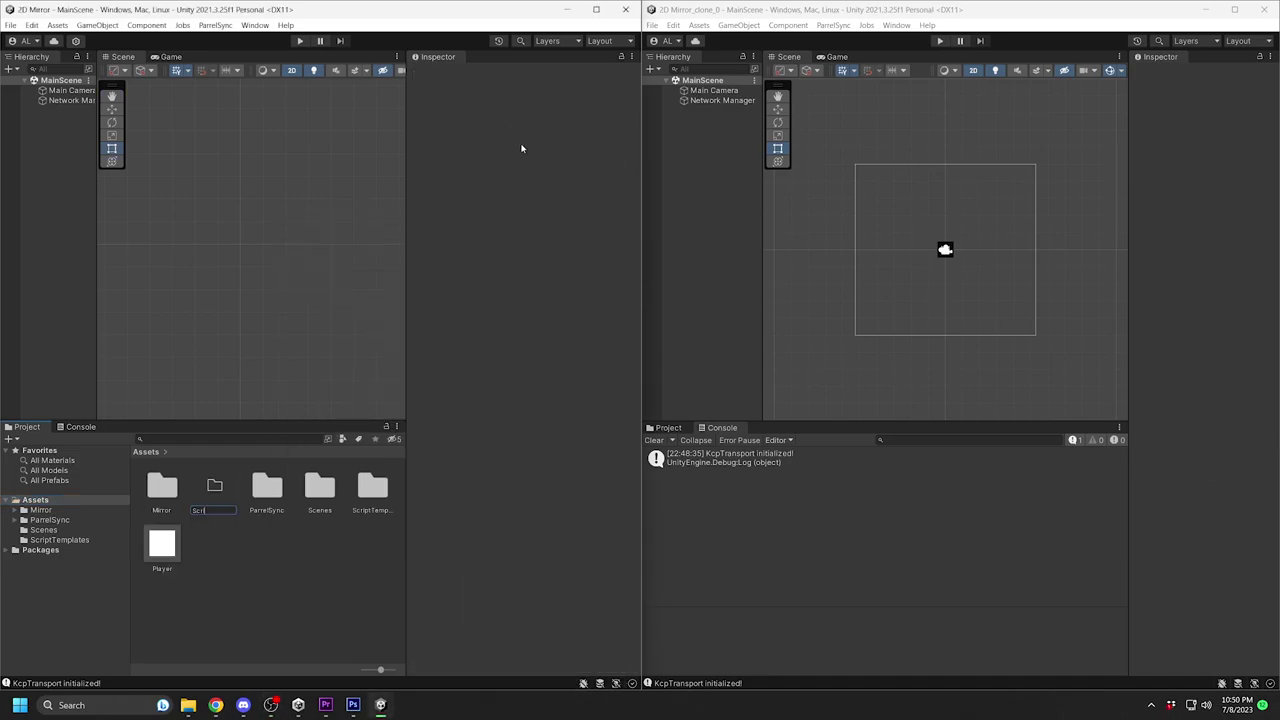
{"action": "type", "text": "pts"}
{"action": "key", "text": "Return"}
Step: Inside Scripts, create a C# script named PlayerMove
{"action": "double_click", "coordinate": [319, 488]}
{"action": "right_click", "coordinate": [278, 528]}
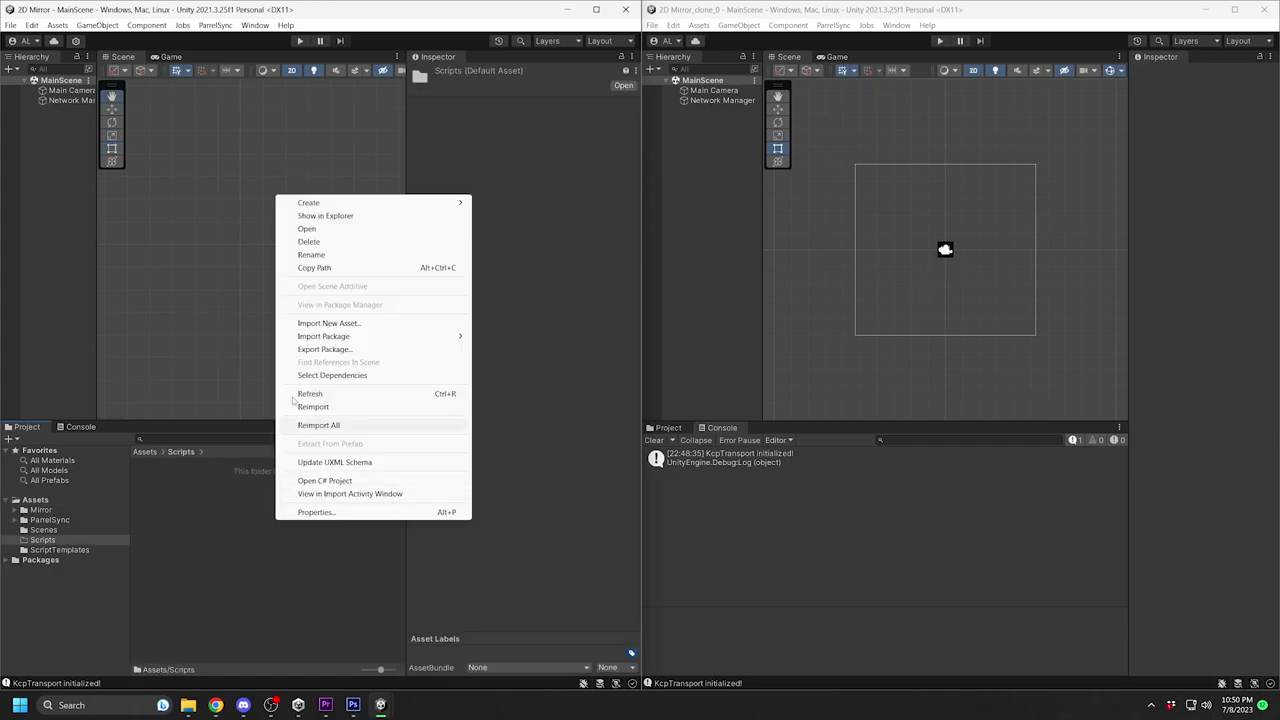
{"action": "mouse_move", "coordinate": [310, 203]}
{"action": "left_click", "coordinate": [510, 177]}
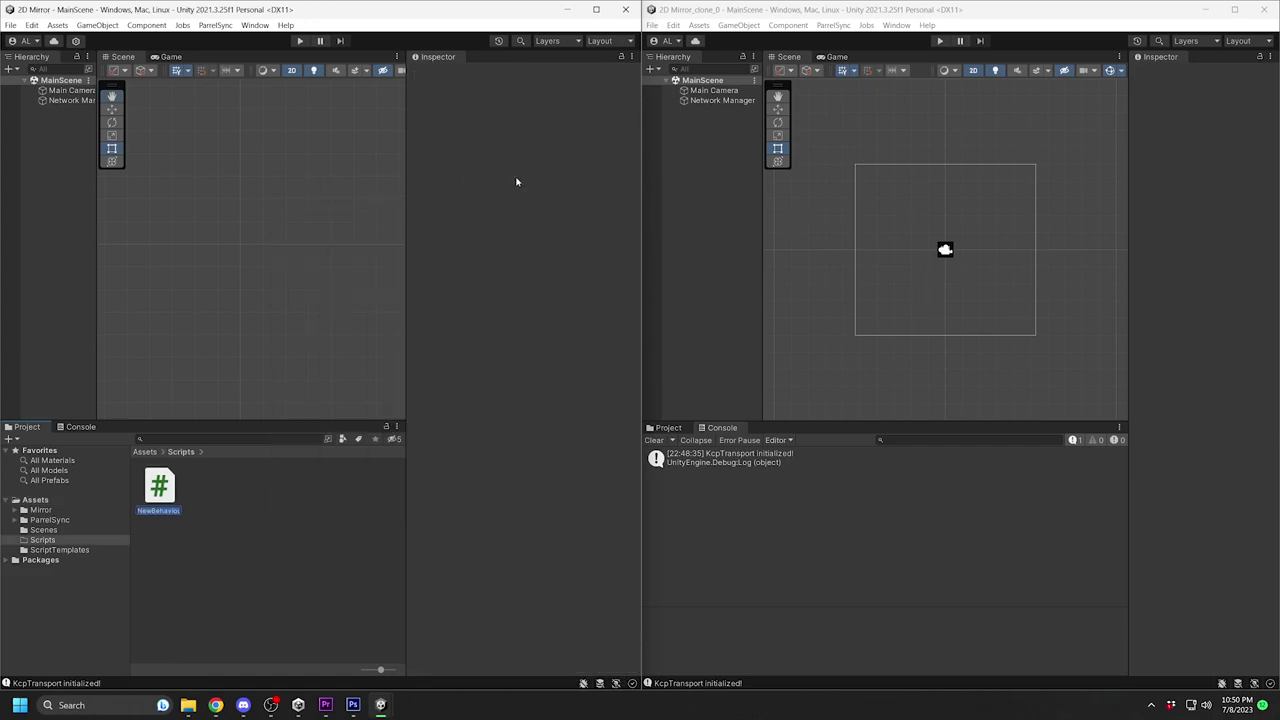
{"action": "type", "text": "PlayerMove"}
{"action": "key", "text": "Return"}
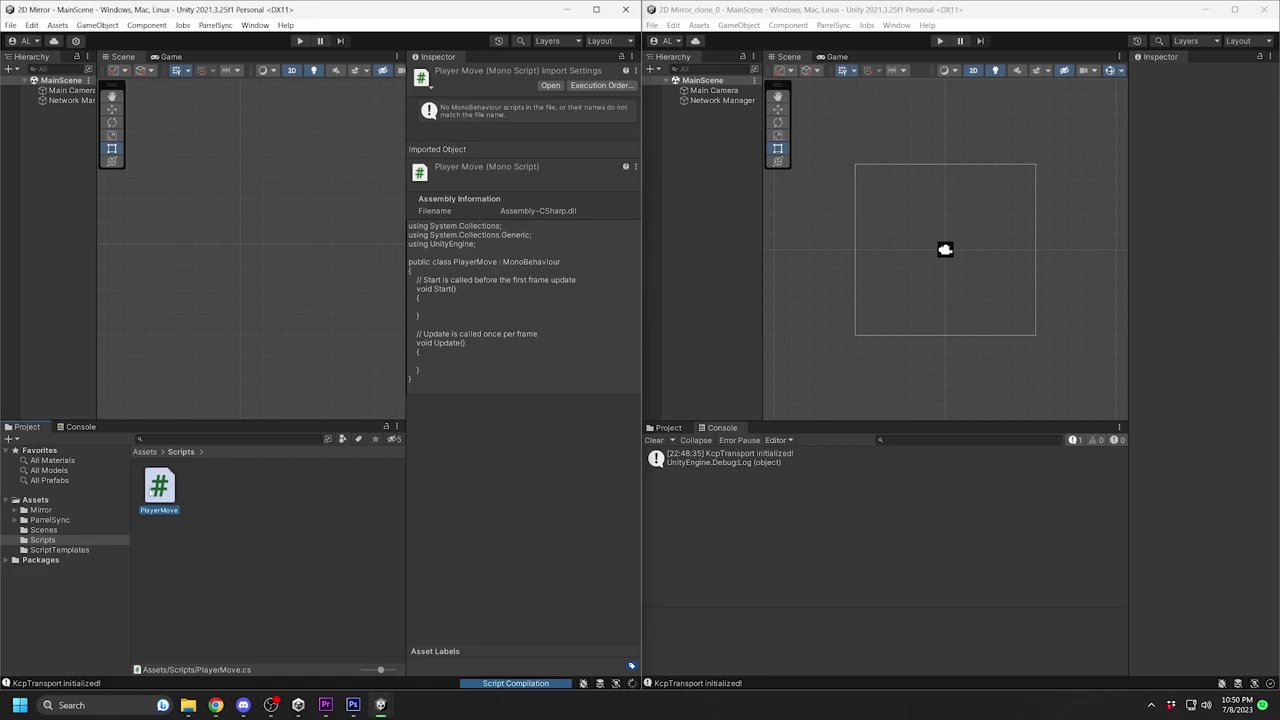
Step: Open PlayerMove.cs and delete the template Start/Update methods and System.Collections usings
{"action": "double_click", "coordinate": [159, 487]}
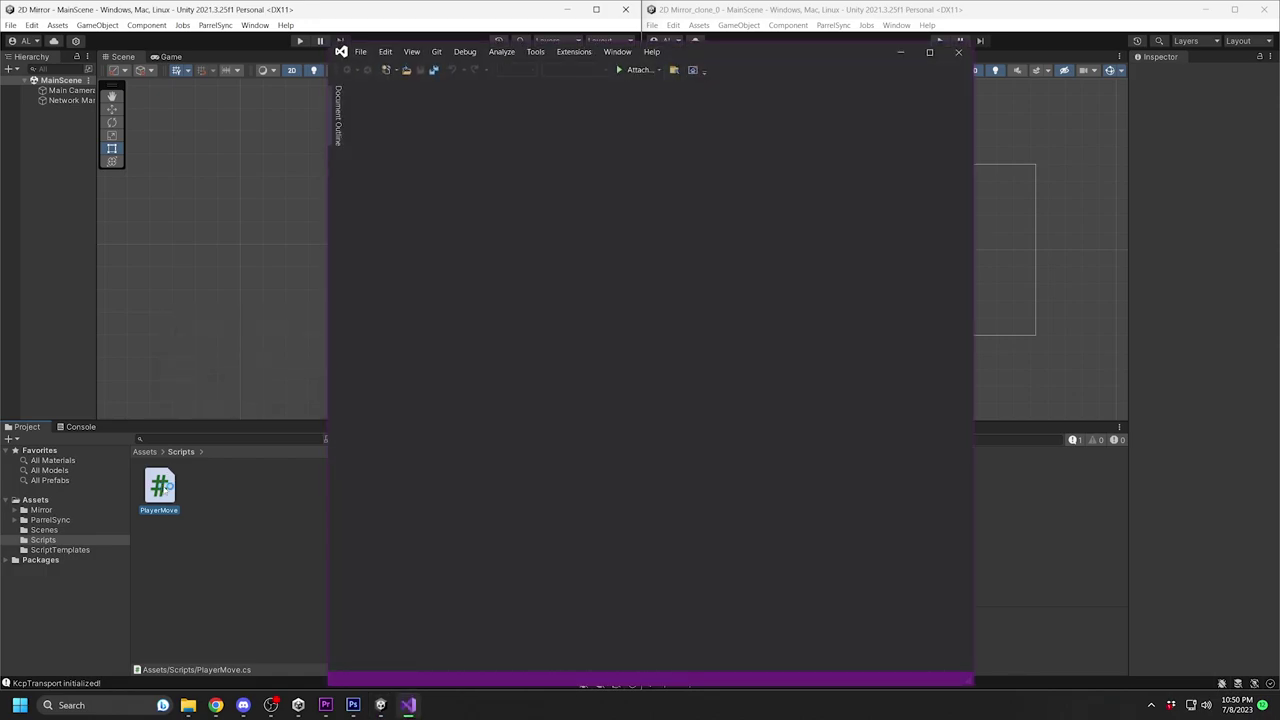
{"action": "left_click_drag", "start_coordinate": [470, 308], "coordinate": [421, 187]}
{"action": "key", "text": "Delete"}
{"action": "left_click_drag", "start_coordinate": [404, 137], "coordinate": [403, 117]}
{"action": "key", "text": "Delete"}
Step: Add 'using Mirror;' and change the base class from MonoBehaviour to NetworkBehaviour
{"action": "key", "text": "Return"}
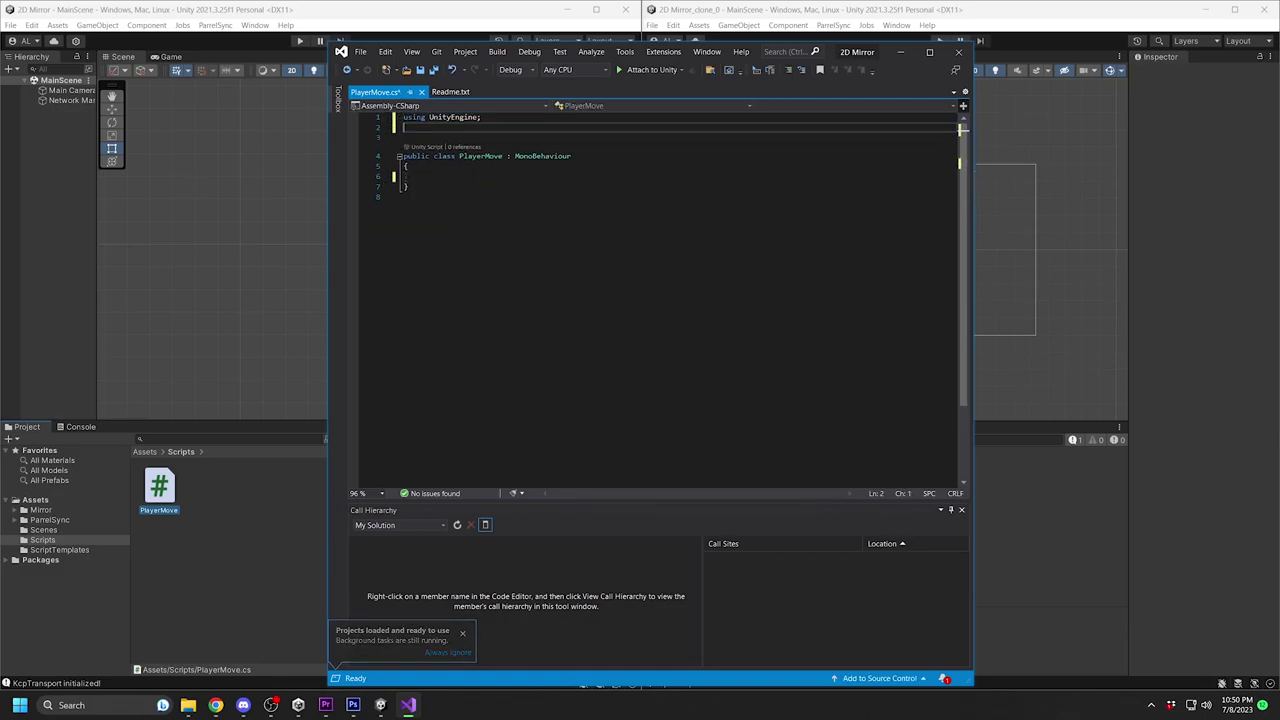
{"action": "type", "text": "using Mirror;"}
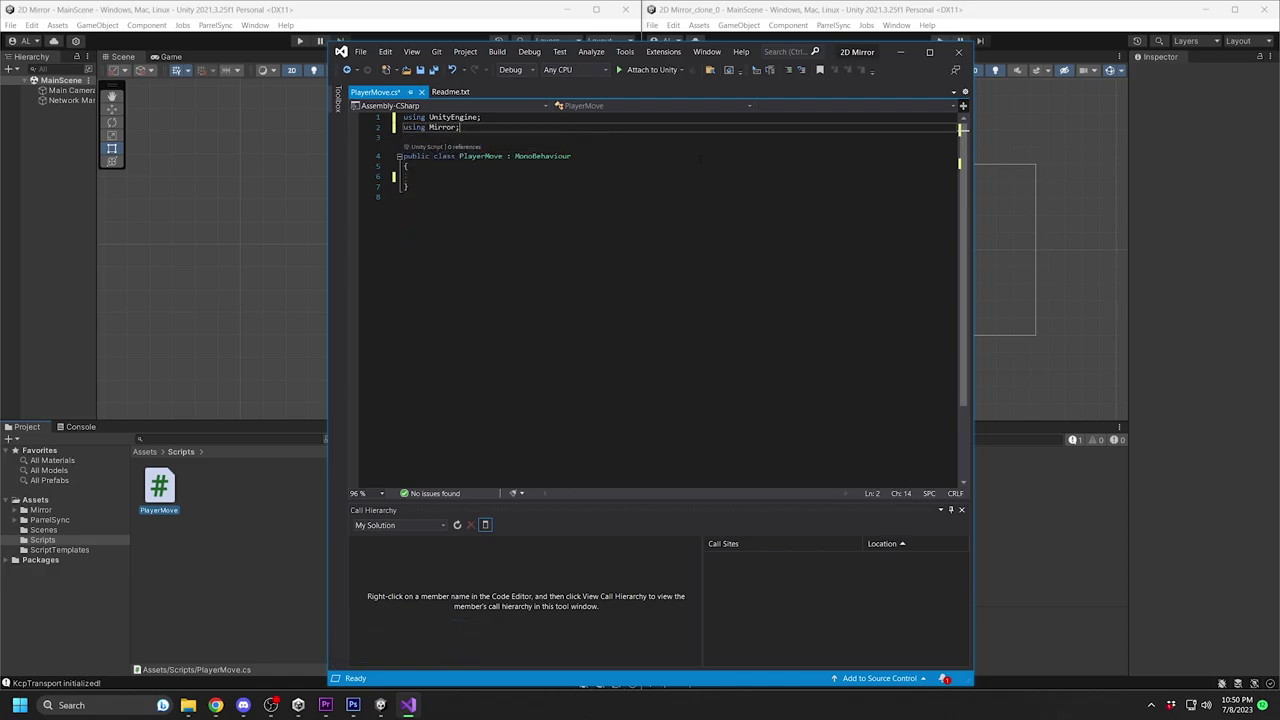
{"action": "left_click", "coordinate": [553, 157]}
{"action": "double_click", "coordinate": [555, 157]}
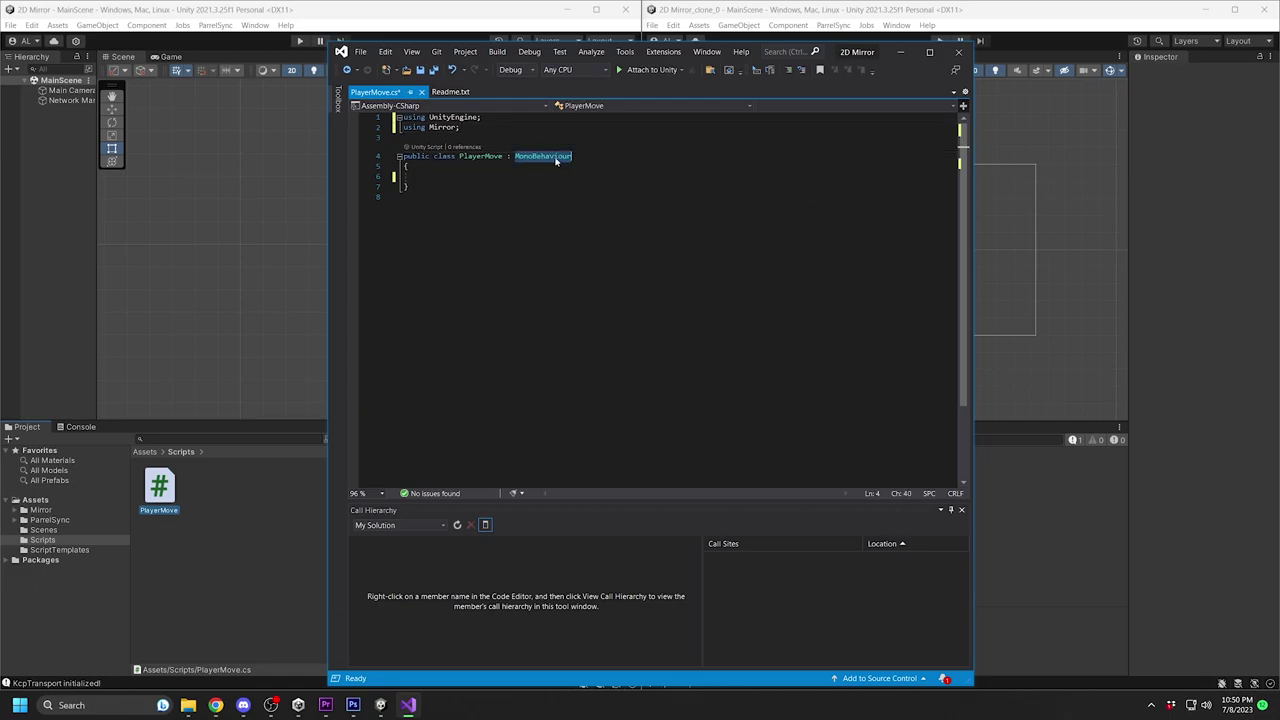
{"action": "type", "text": "NetworkBeh"}
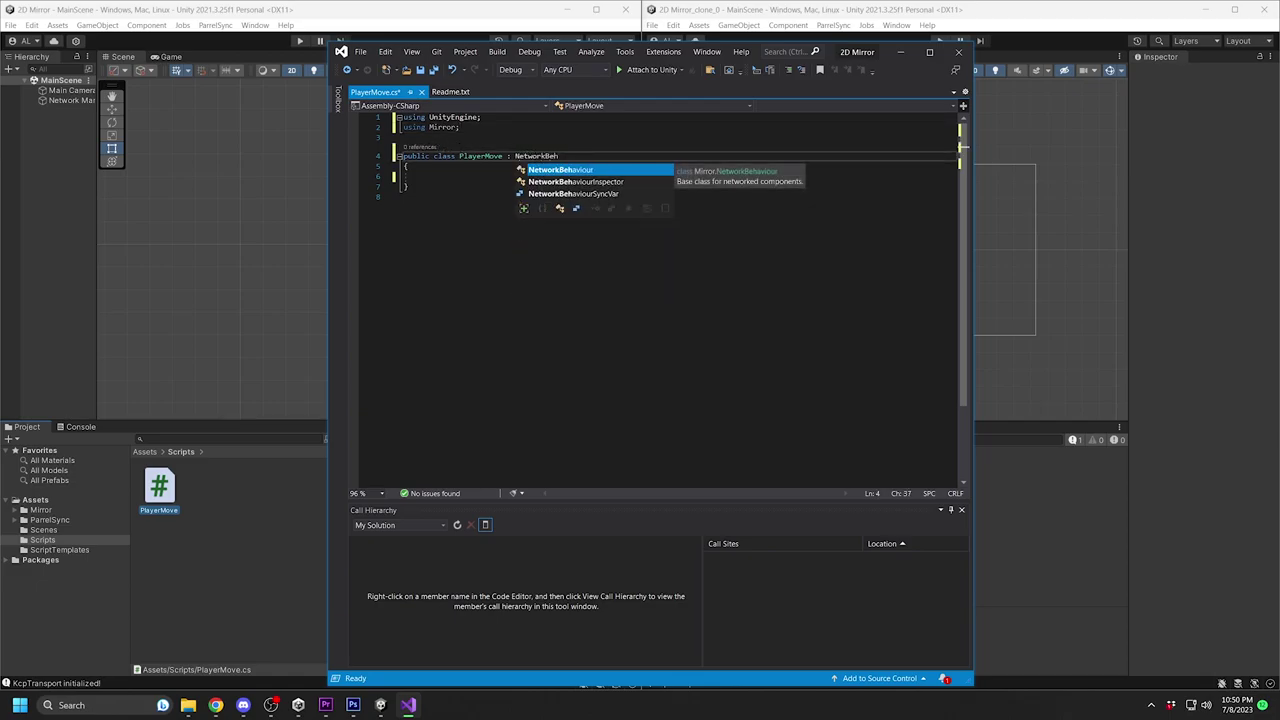
{"action": "key", "text": "Tab"}
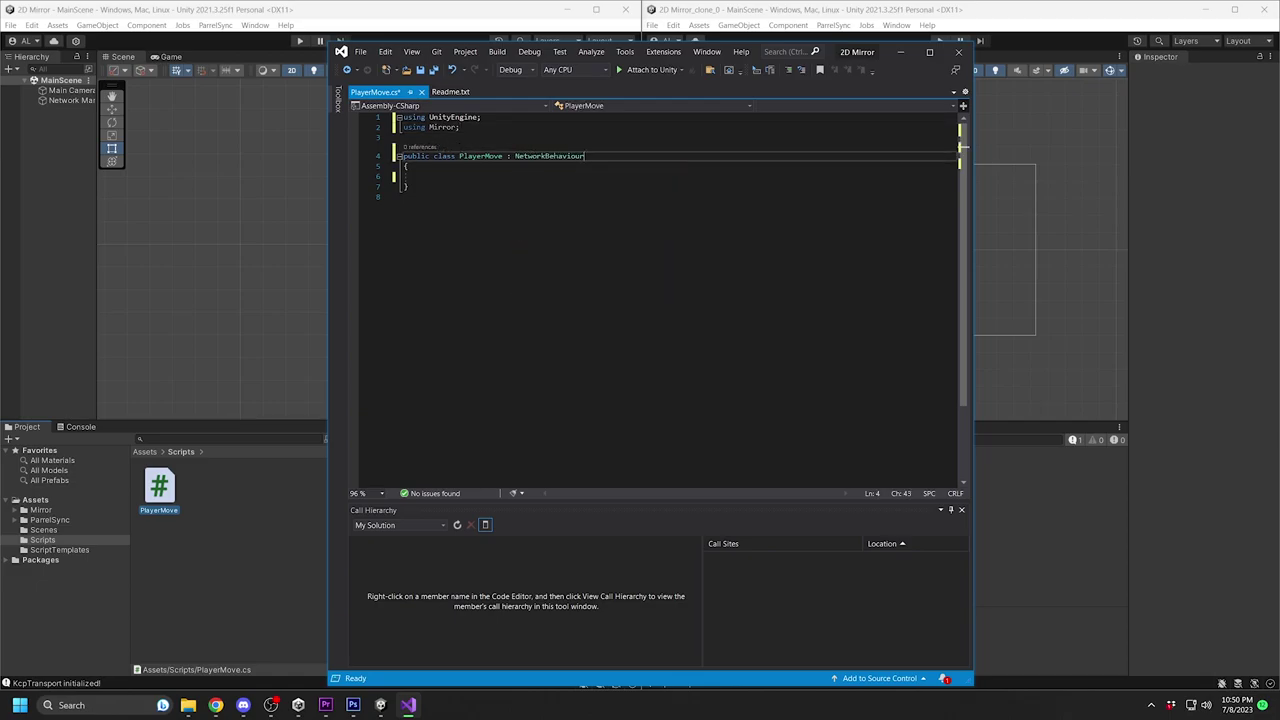
Step: Add an Update method containing an empty if (isLocalPlayer) block
{"action": "left_click", "coordinate": [424, 176]}
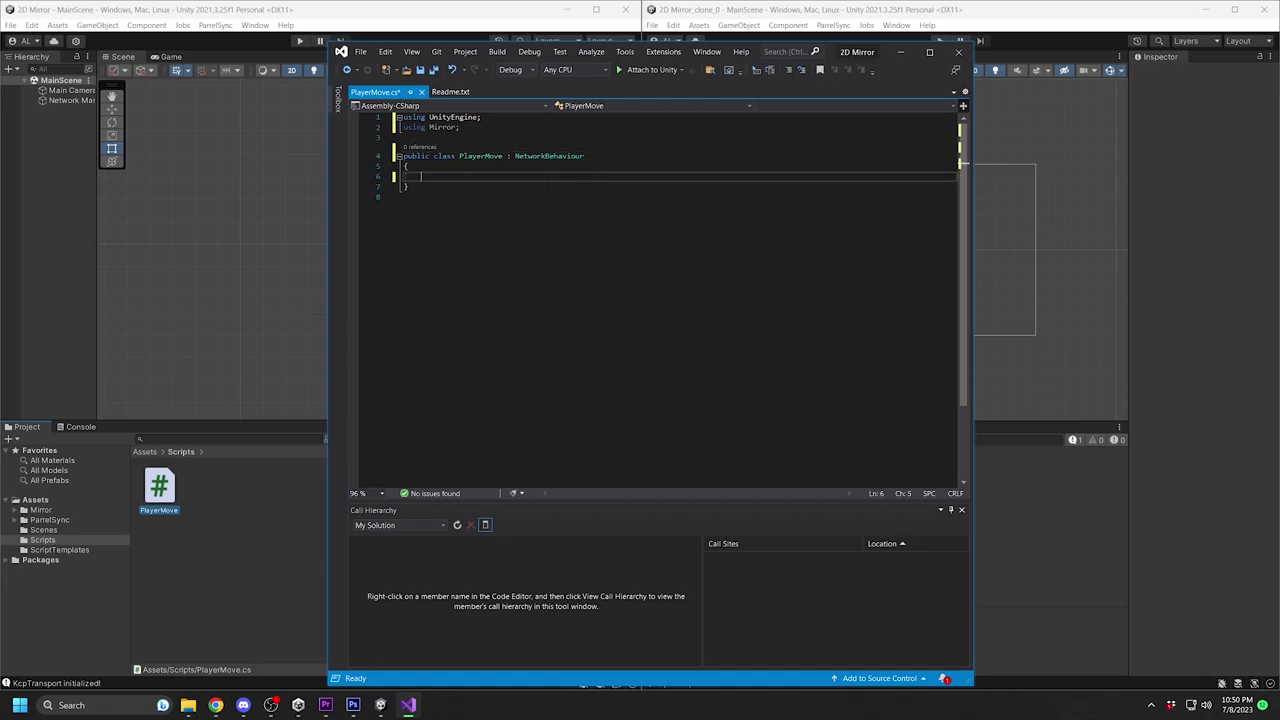
{"action": "key", "text": "Return"}
{"action": "key", "text": "Return"}
{"action": "key", "text": "Up"}
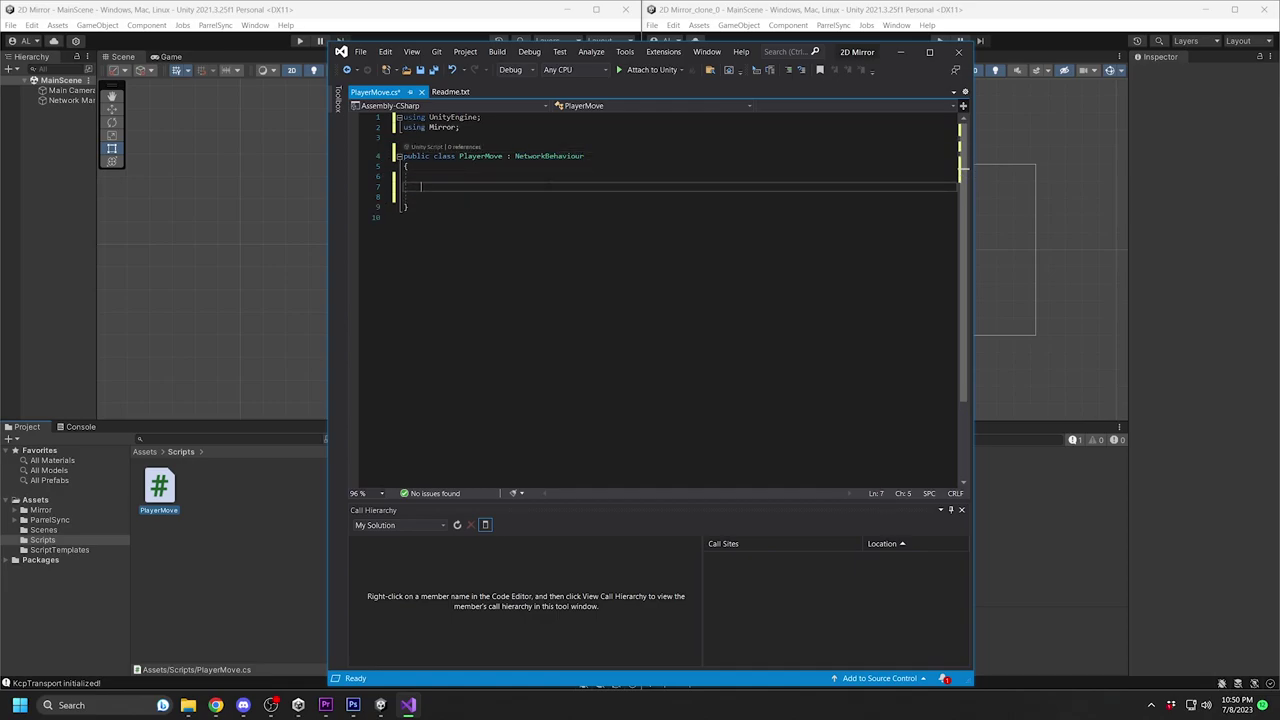
{"action": "type", "text": "void Up"}
{"action": "key", "text": "Tab"}
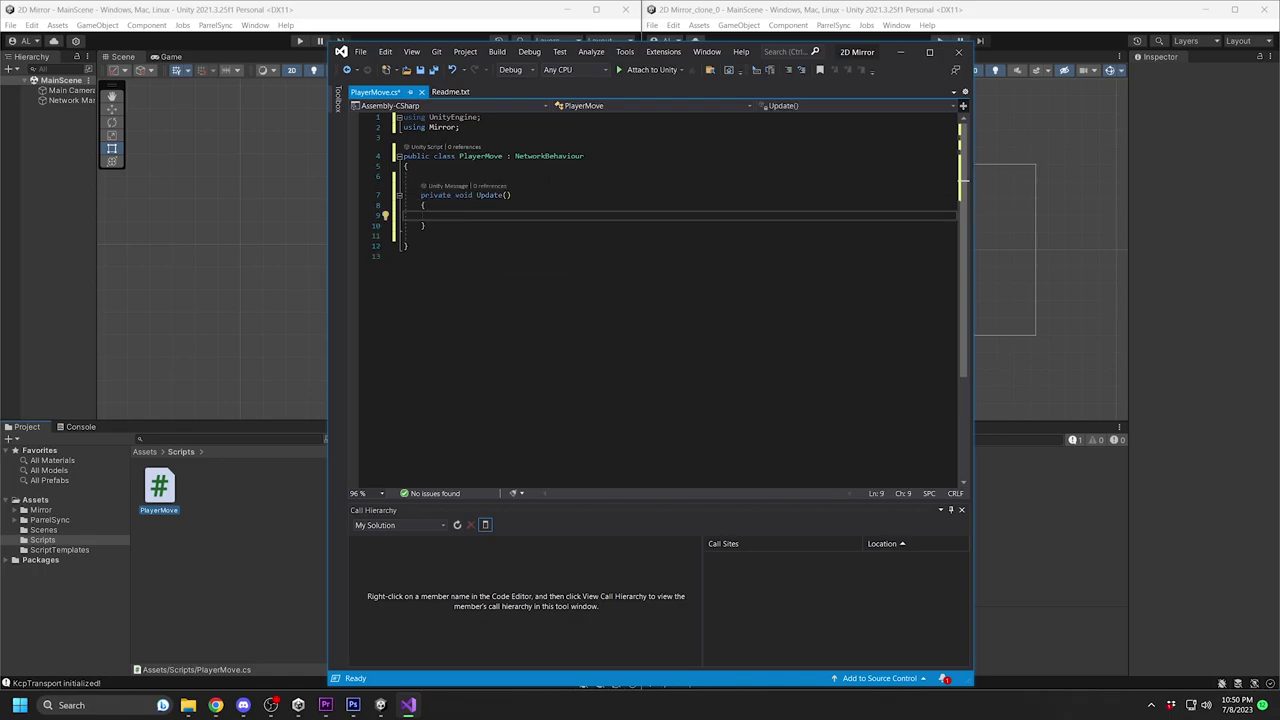
{"action": "type", "text": "if (islocal"}
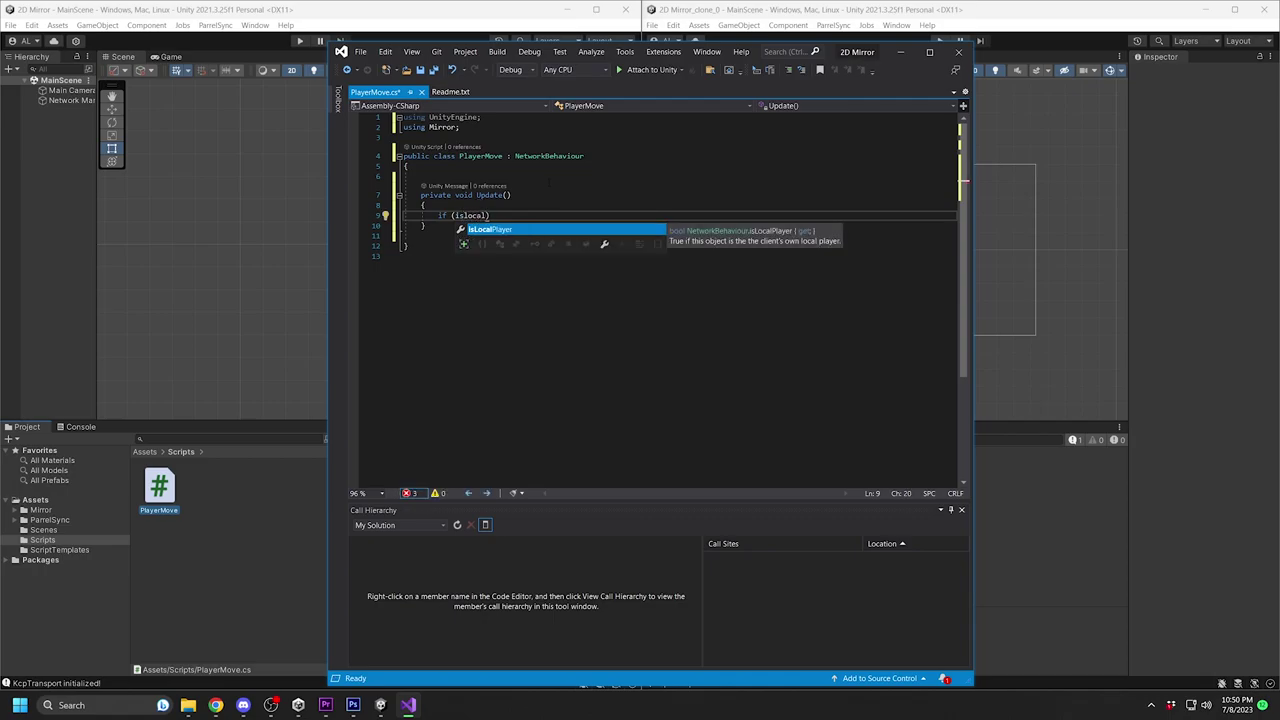
{"action": "key", "text": "Tab"}
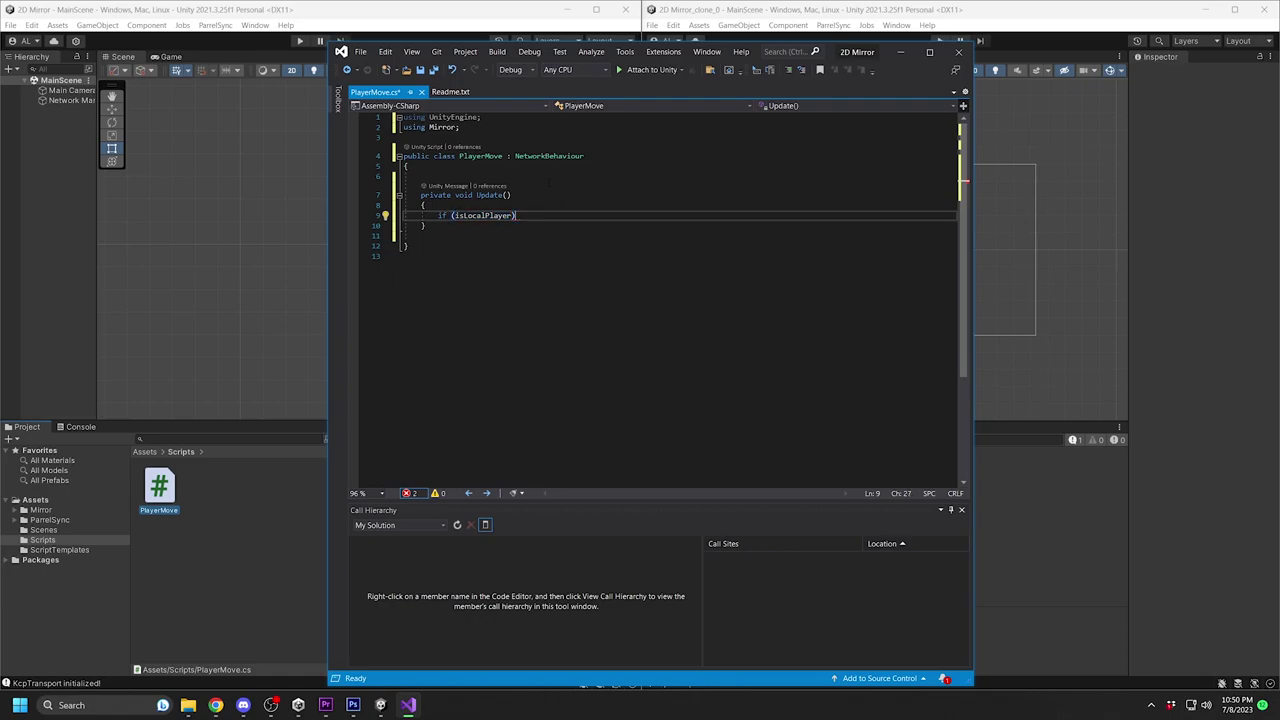
{"action": "key", "text": "Return"}
{"action": "type", "text": "{"}
{"action": "key", "text": "Return"}
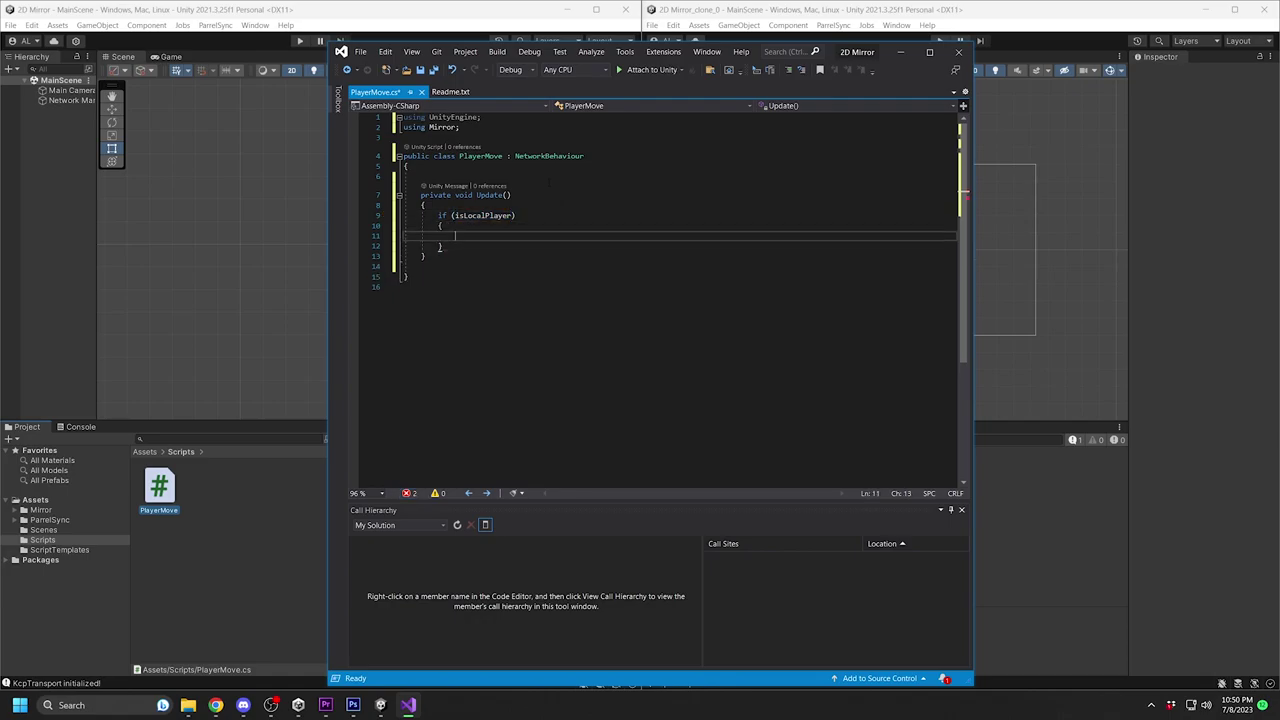
Step: Read Horizontal/Vertical axes, add a 0.25-scaled playerMovement vector to transform.position, and save
{"action": "type", "text": "float h = Input"}
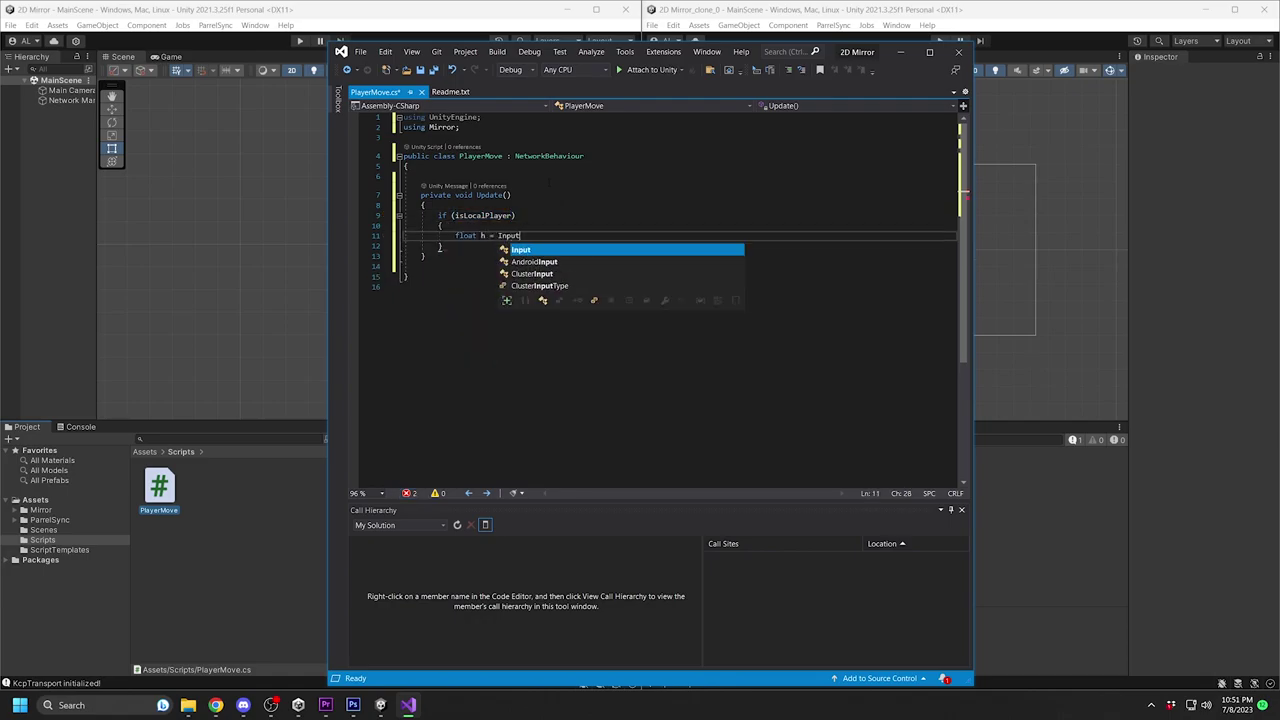
{"action": "type", "text": ".GetAxis(\"Horizontal\");"}
{"action": "key", "text": "Return"}
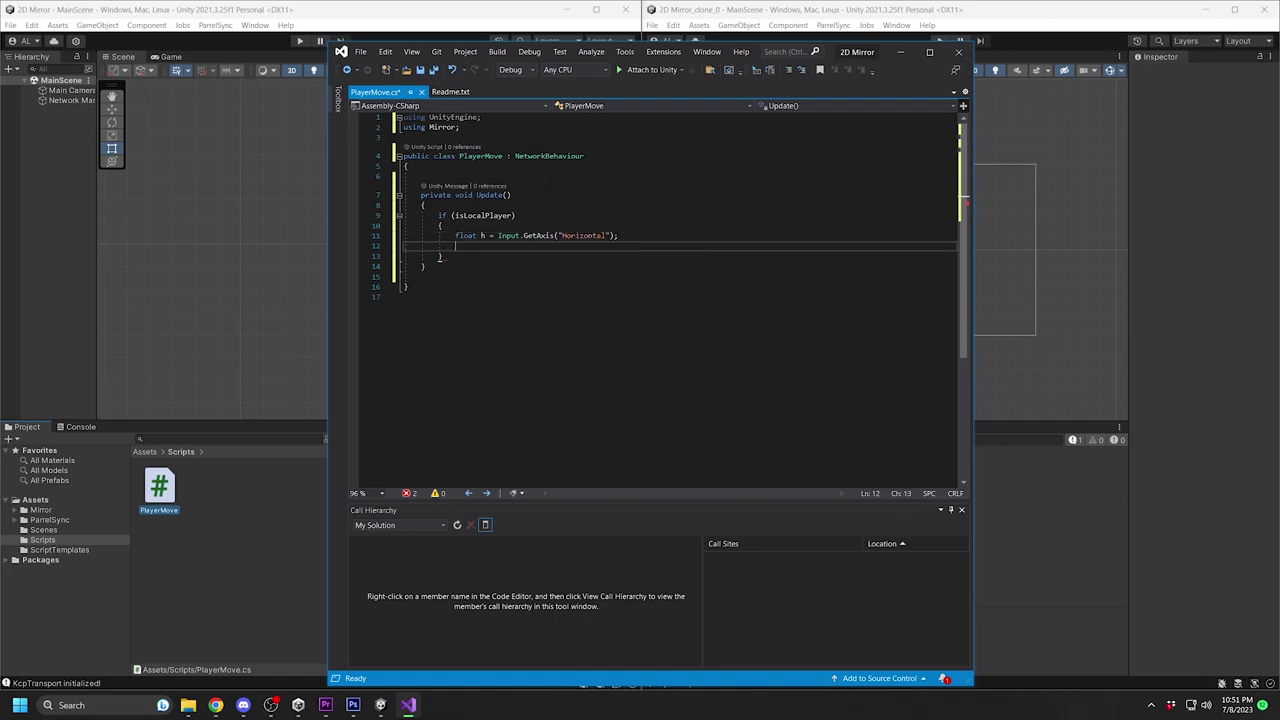
{"action": "type", "text": "float v = Input.GetAxis(\"Vertical\");"}
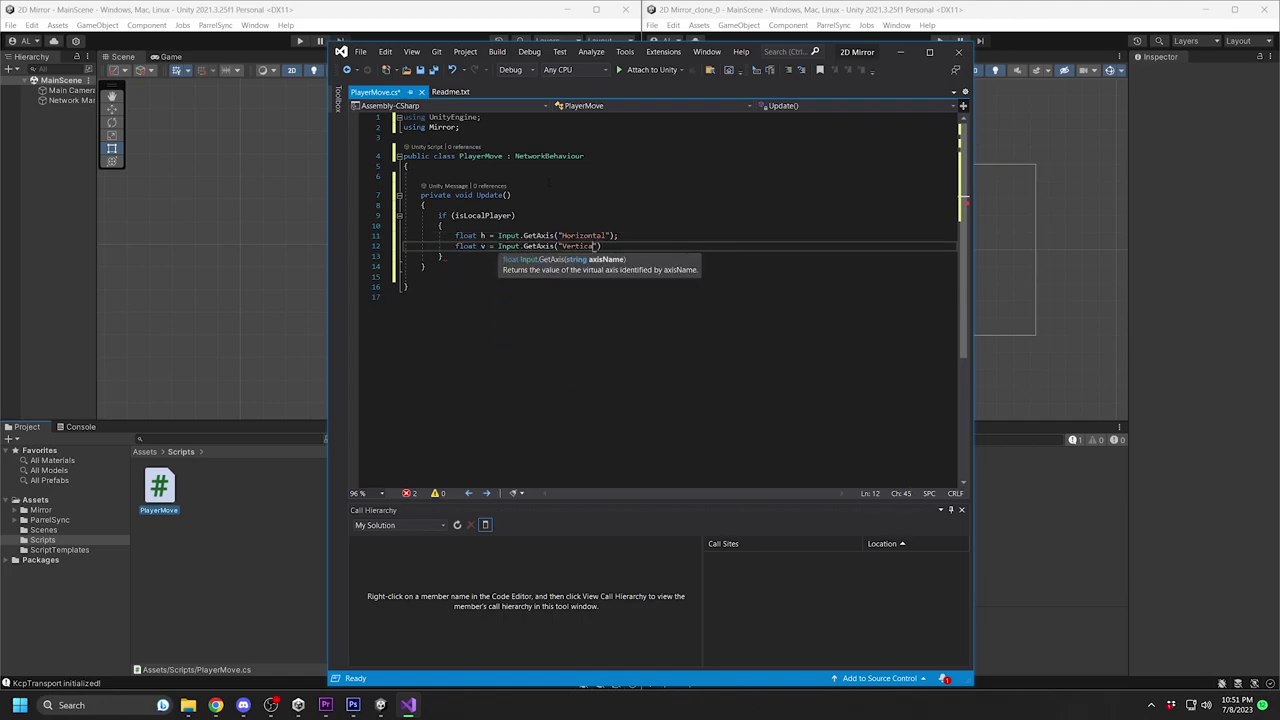
{"action": "key", "text": "Return"}
{"action": "key", "text": "Return"}
{"action": "type", "text": "vector3 playerMovem"}
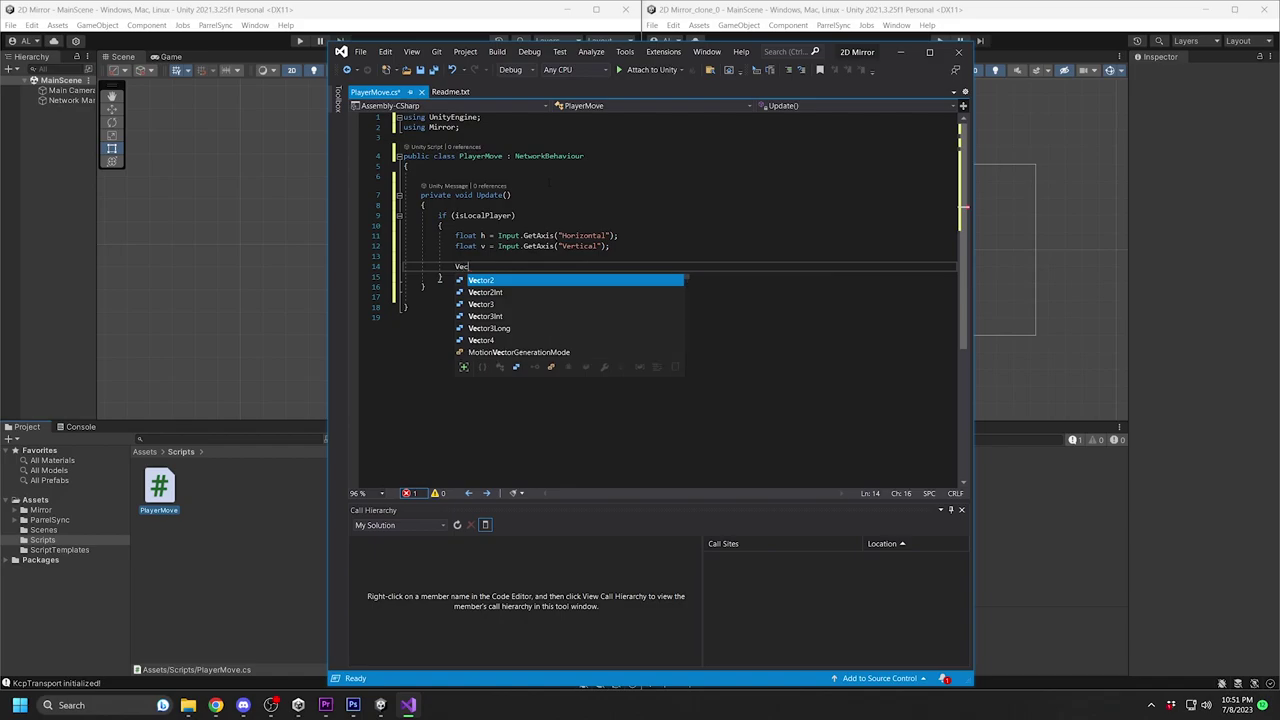
{"action": "type", "text": "ent = new "}
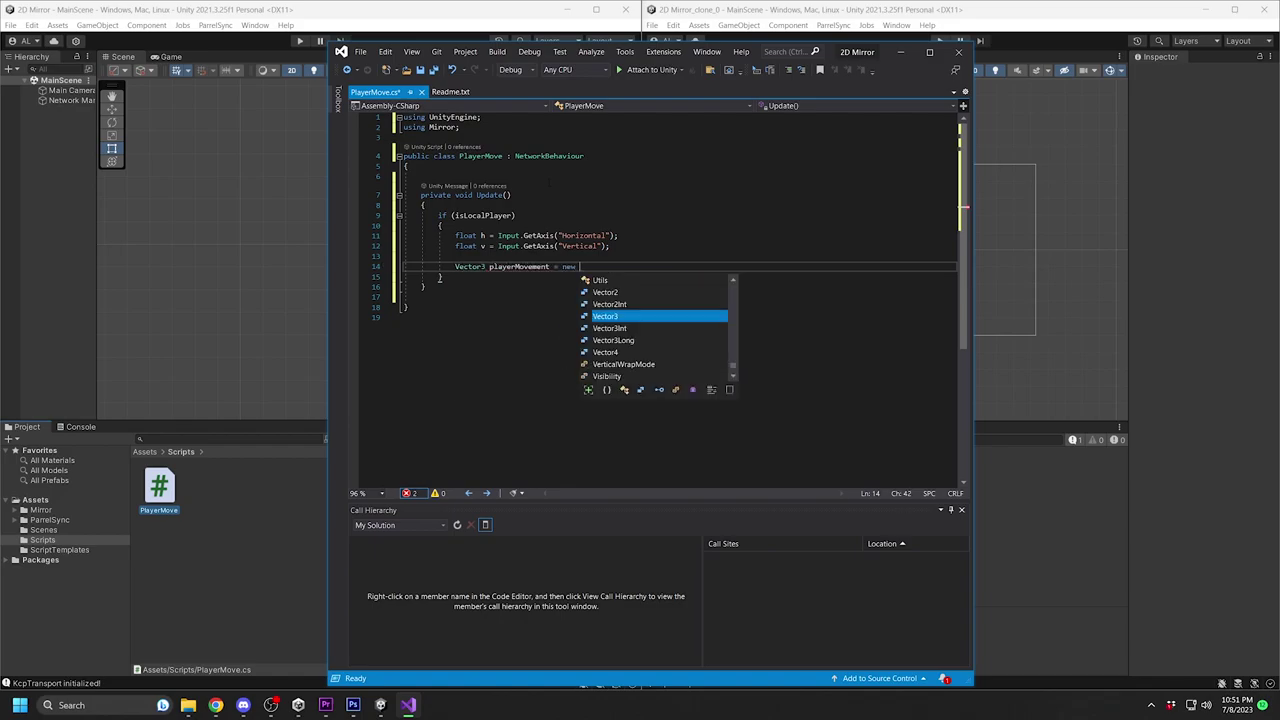
{"action": "type", "text": "Vector3(h * 0.25f, v * 0.25f"}
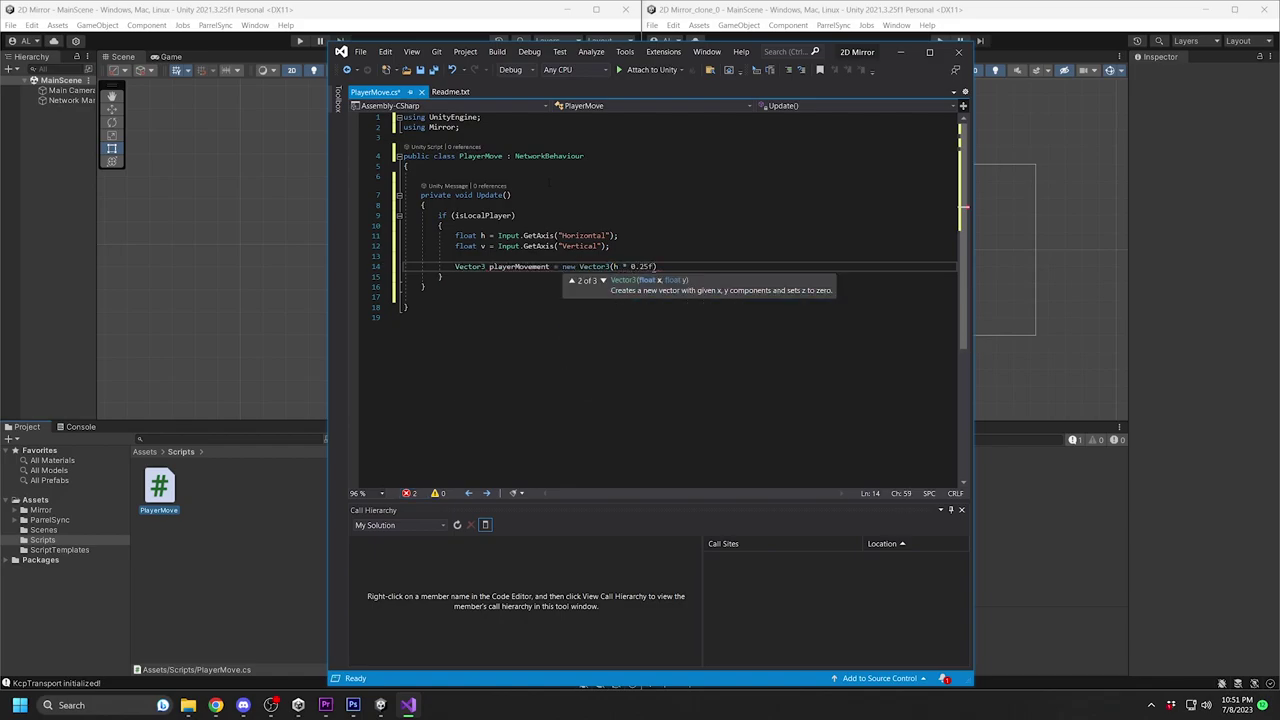
{"action": "type", "text": ", 0);"}
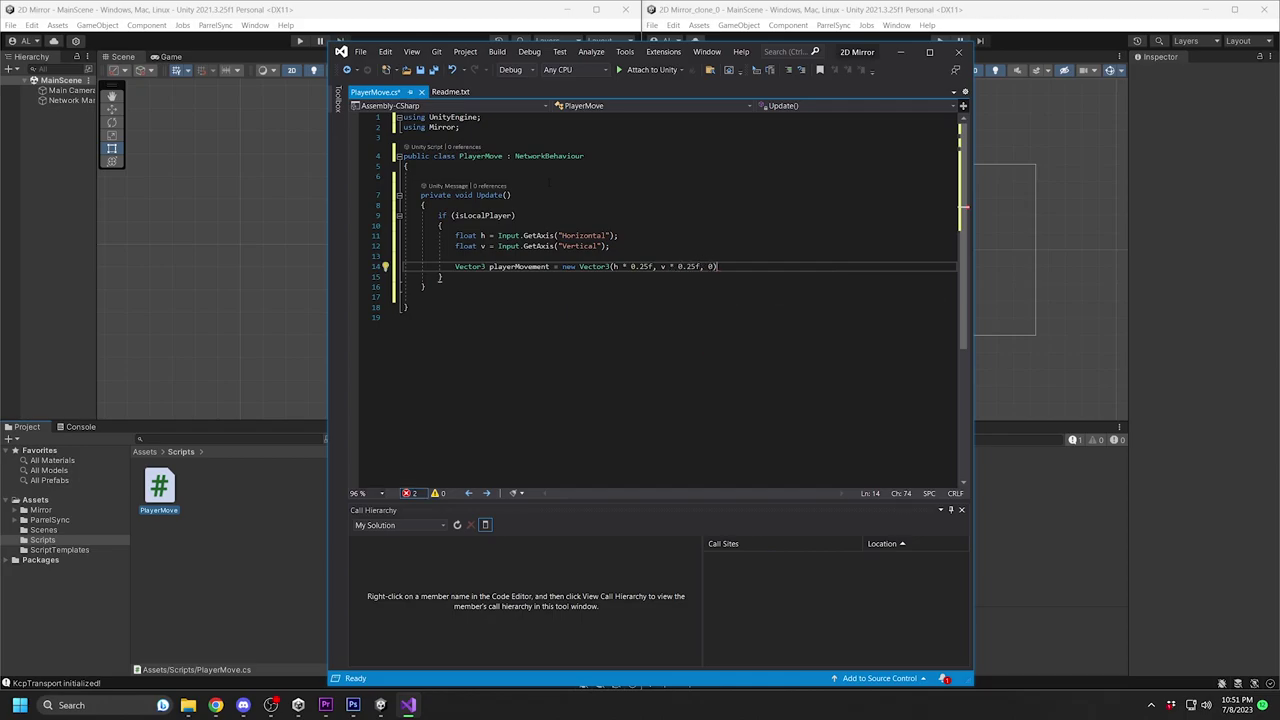
{"action": "key", "text": "Return"}
{"action": "key", "text": "Return"}
{"action": "type", "text": "transform."}
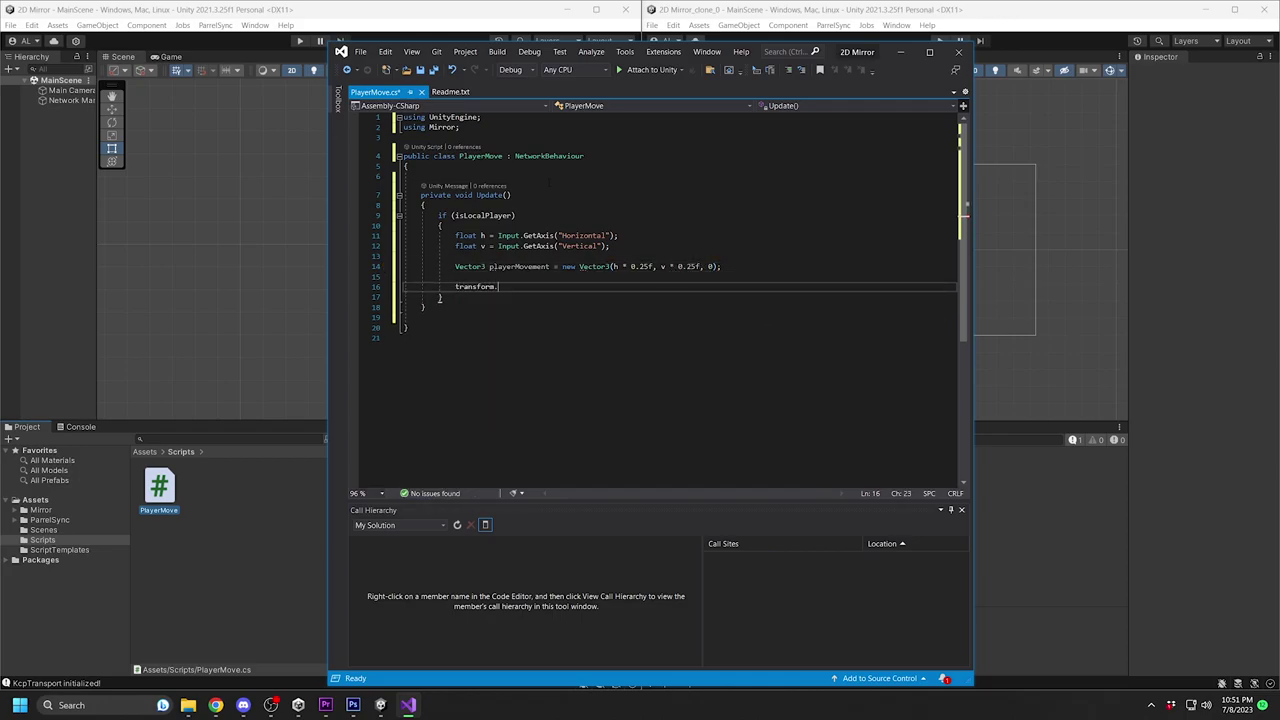
{"action": "type", "text": "position = transform.position + playerMovement;"}
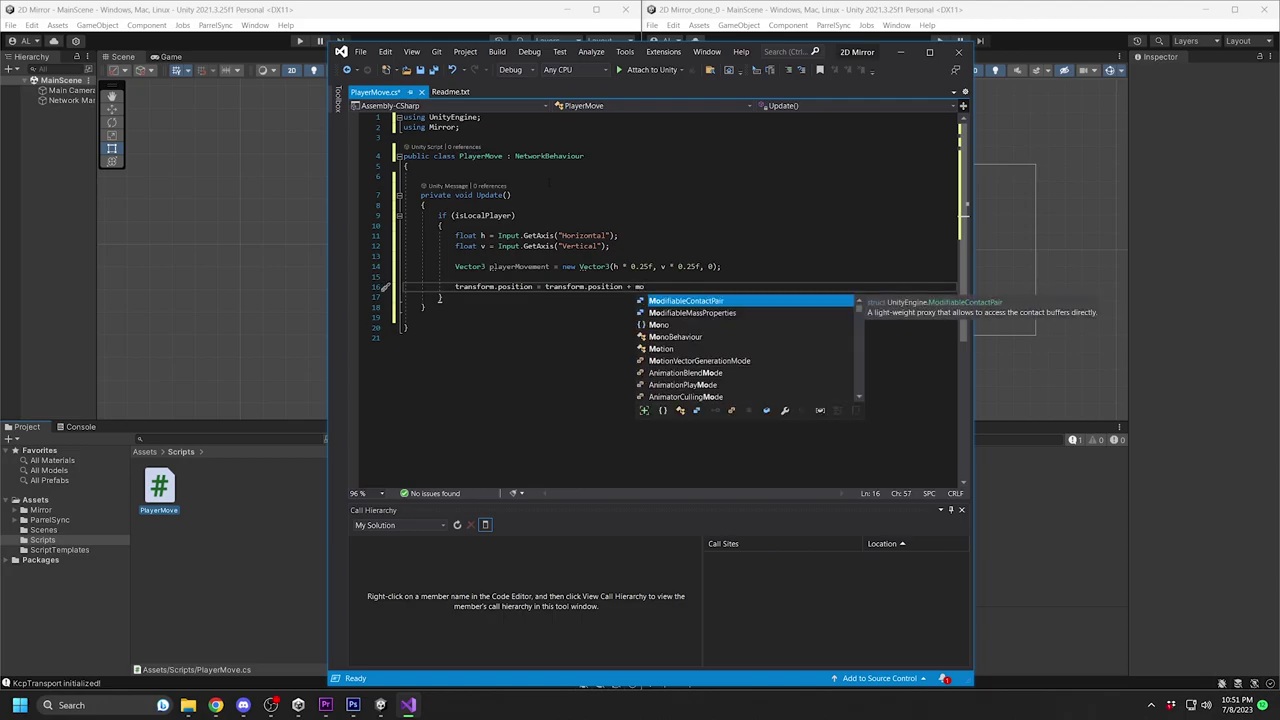
{"action": "key", "text": "ctrl+s"}
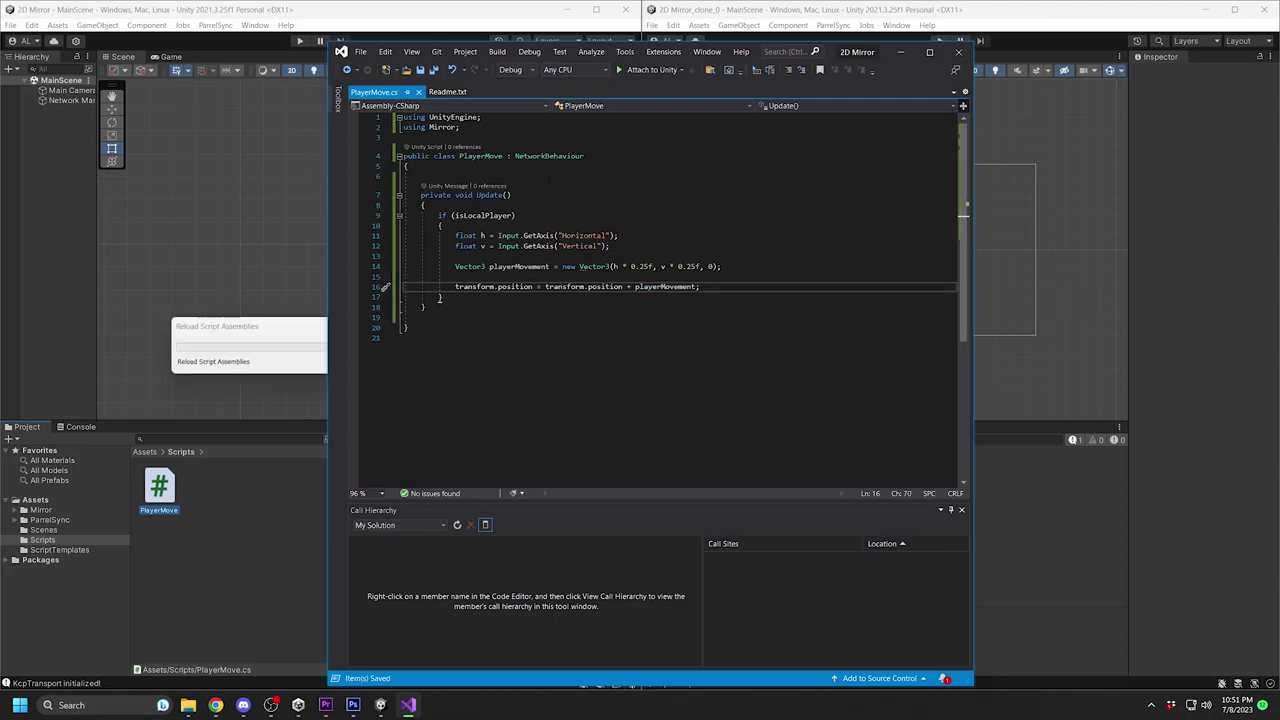
Step: Select the Player prefab in Assets and add the Player Move script component to it
{"action": "left_click", "coordinate": [268, 518]}
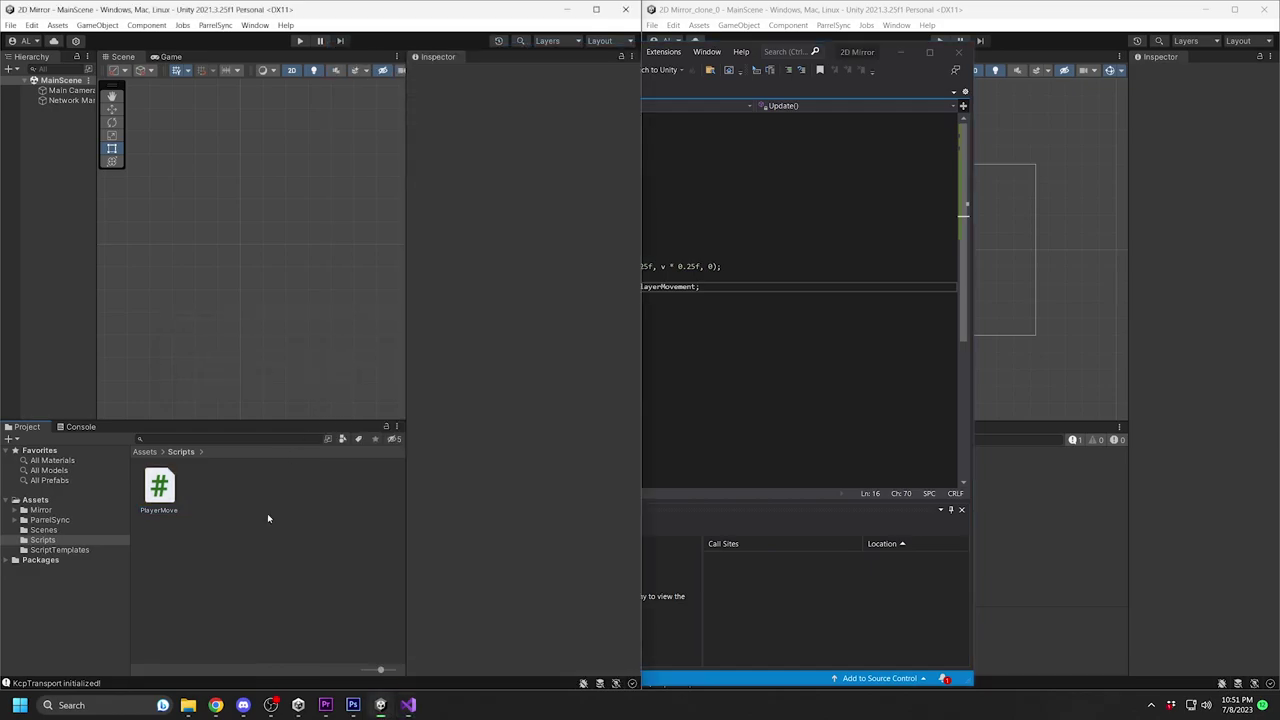
{"action": "left_click", "coordinate": [103, 501]}
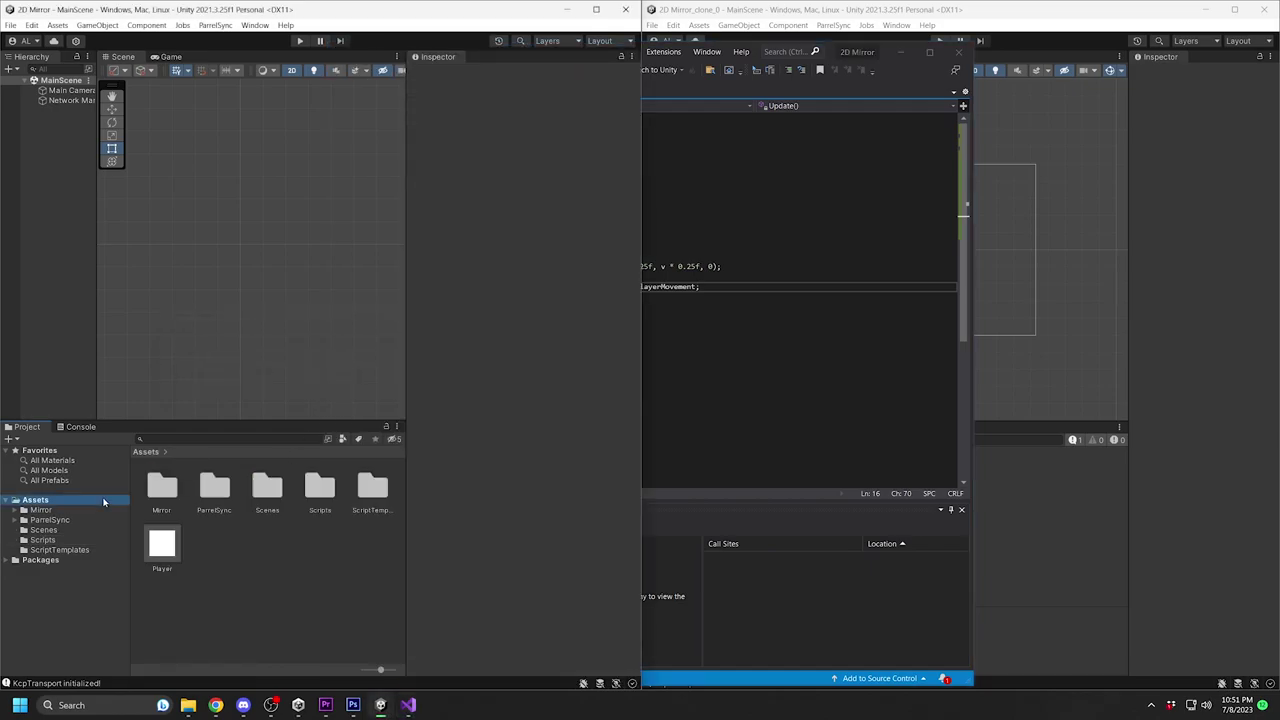
{"action": "left_click", "coordinate": [166, 544]}
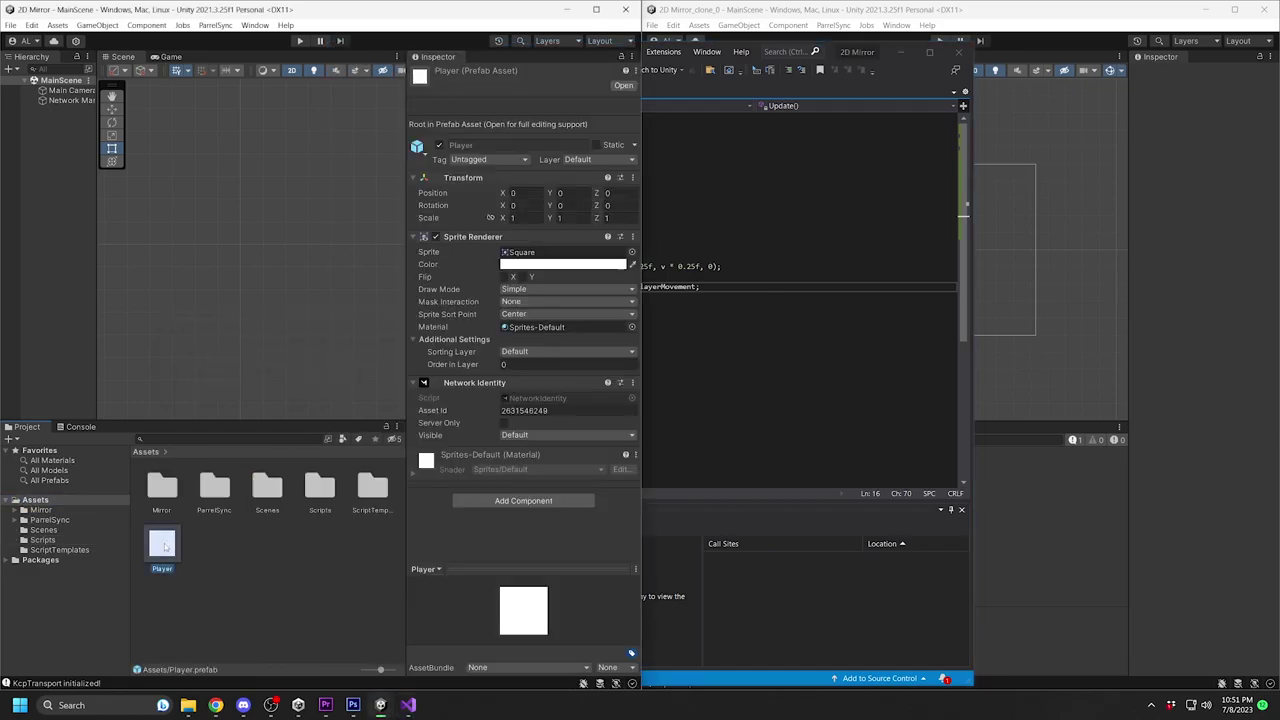
{"action": "left_click", "coordinate": [502, 501]}
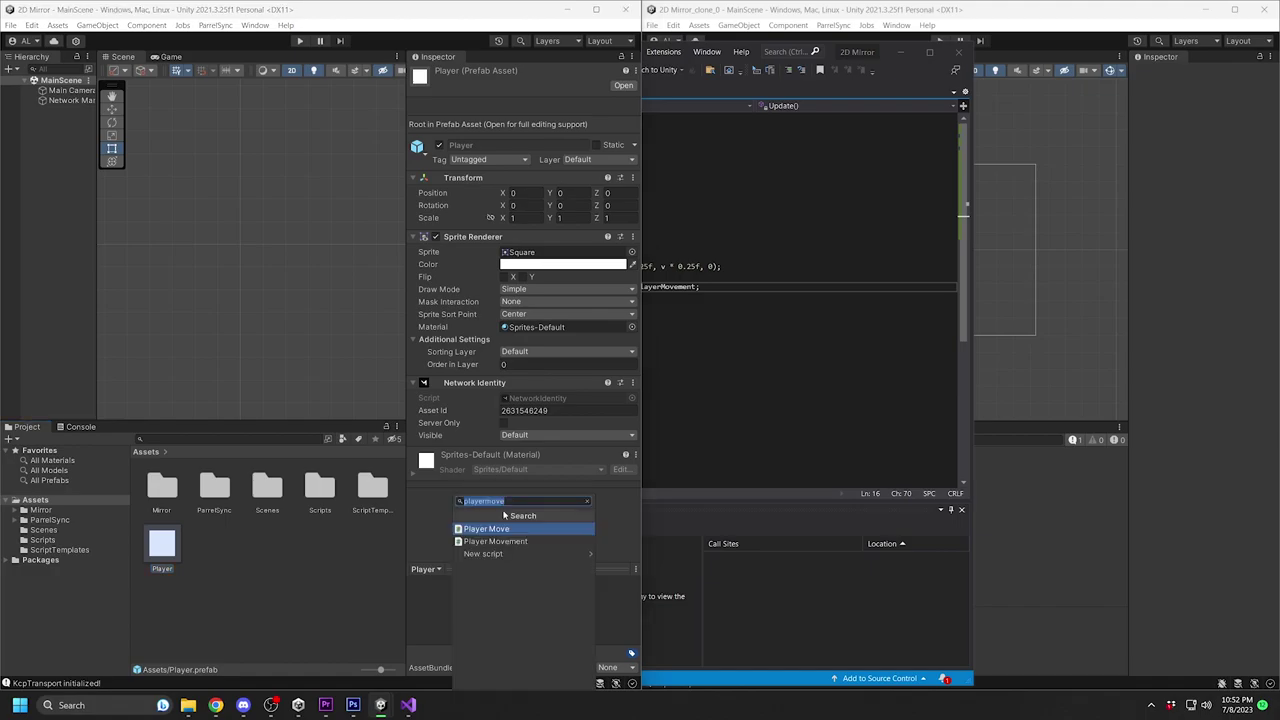
{"action": "left_click", "coordinate": [512, 529]}
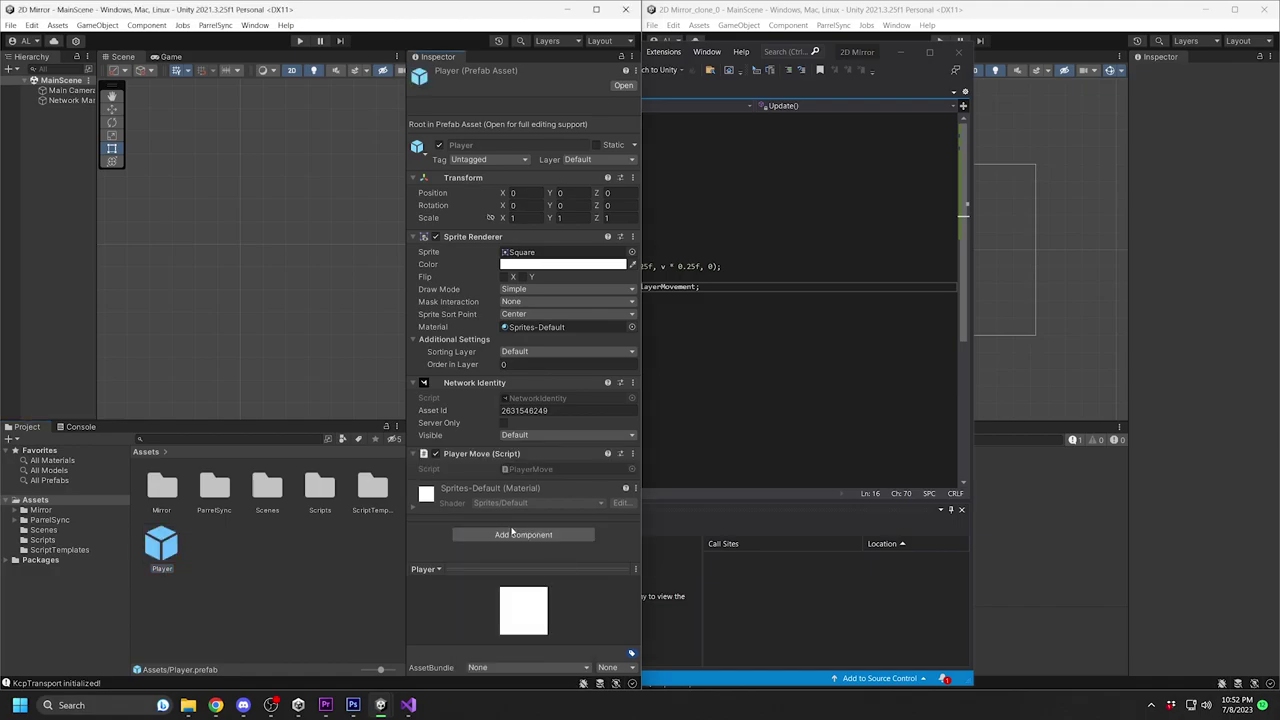
{"action": "left_click", "coordinate": [11, 25]}
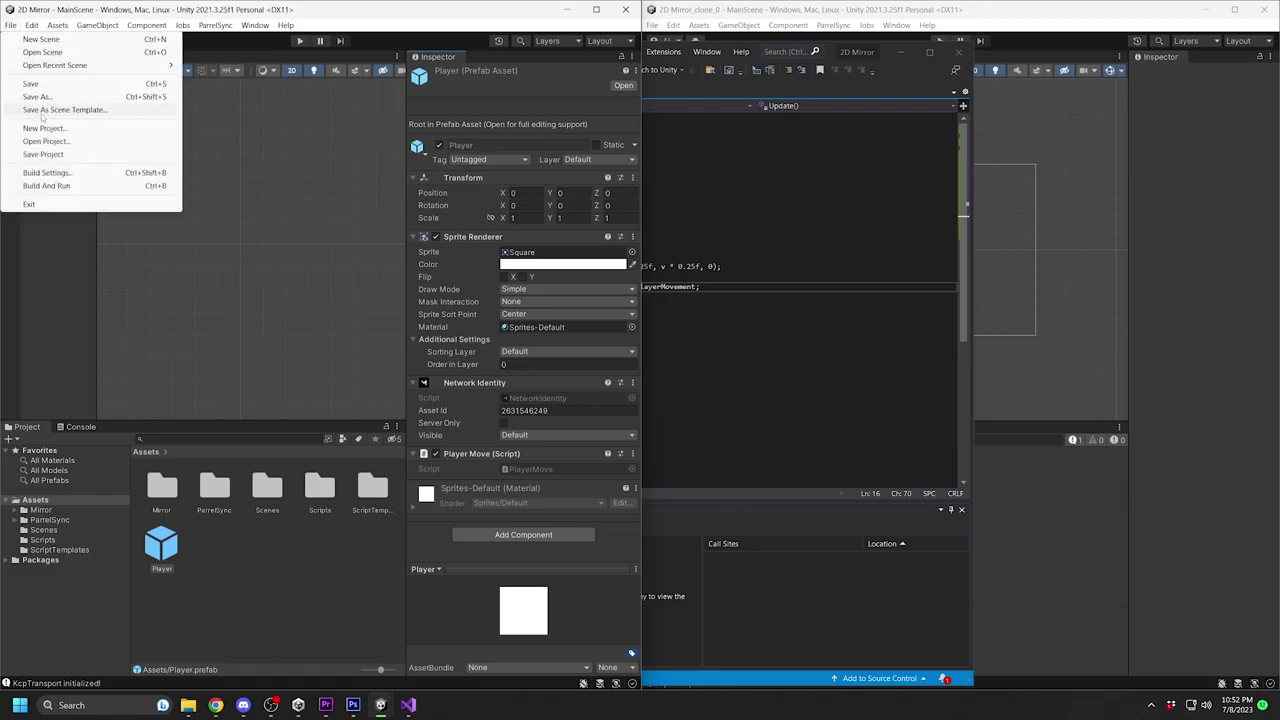
{"action": "left_click", "coordinate": [982, 195]}
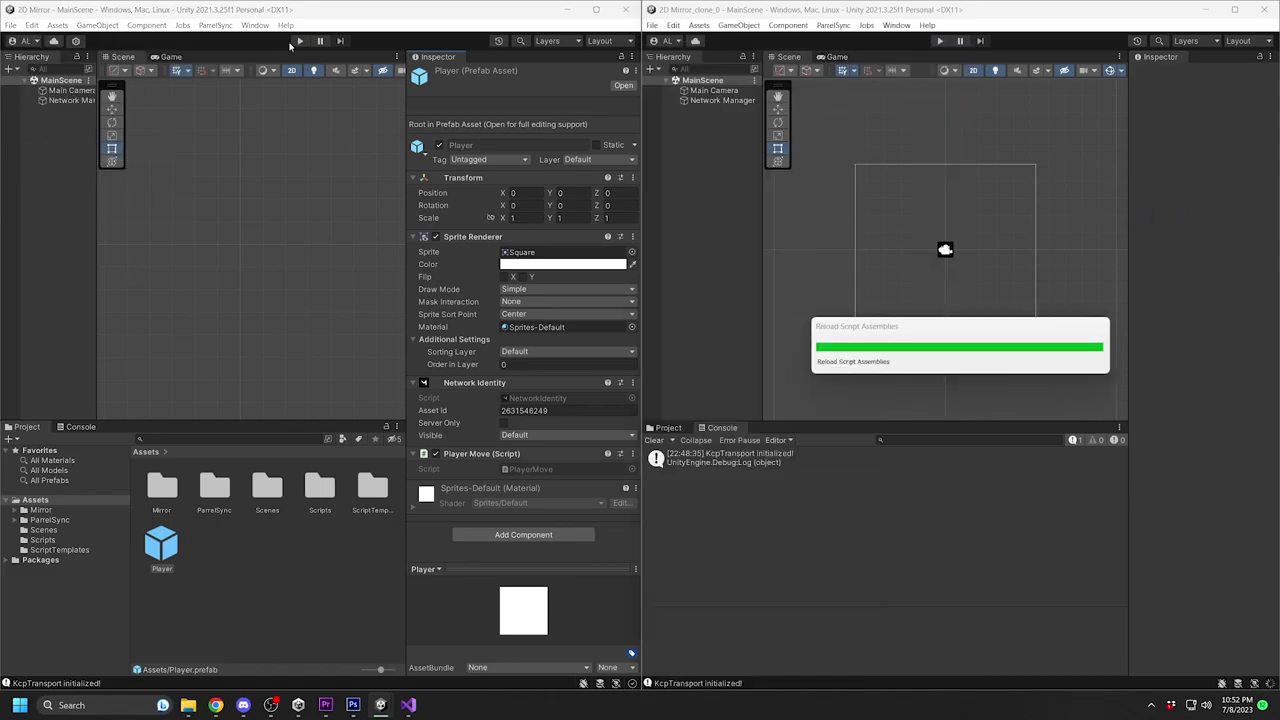
Step: Run both editors, starting the main one as Host and the clone as Client, and move the host's square
{"action": "left_click", "coordinate": [299, 40]}
{"action": "left_click", "coordinate": [941, 40]}
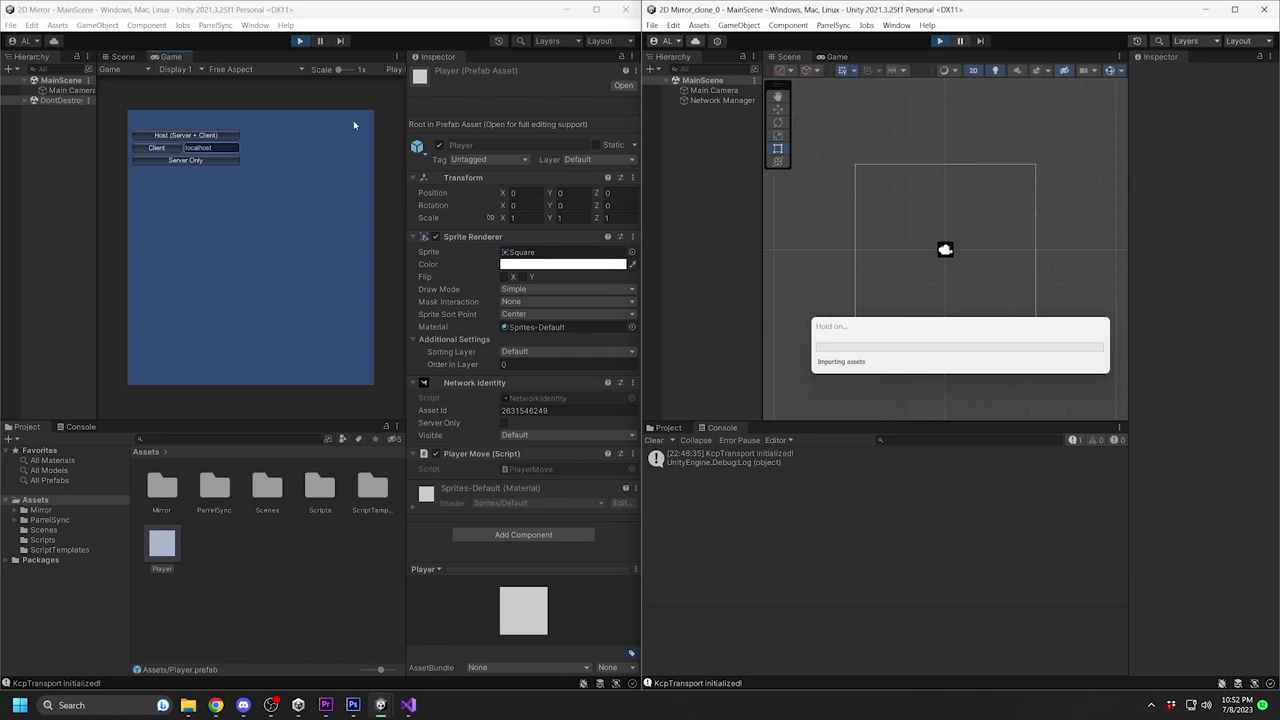
{"action": "left_click", "coordinate": [185, 136]}
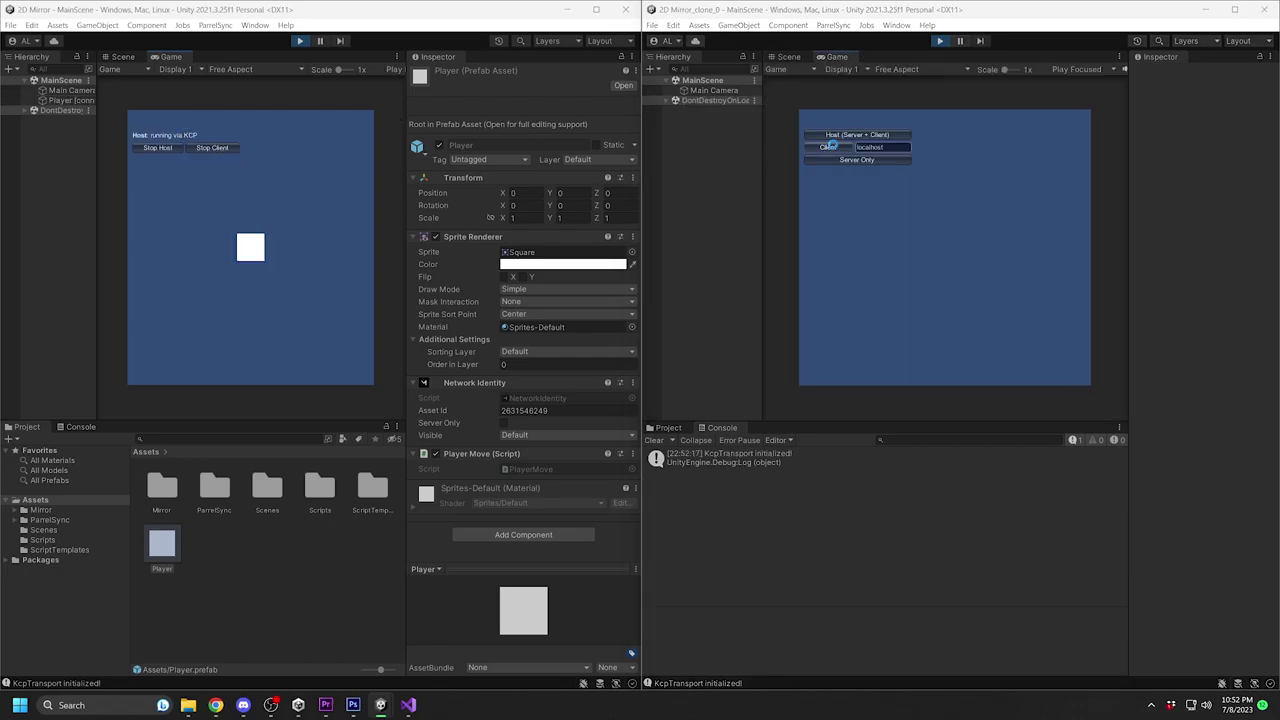
{"action": "left_click", "coordinate": [828, 147]}
{"action": "key", "text": "a"}
{"action": "key", "text": "w"}
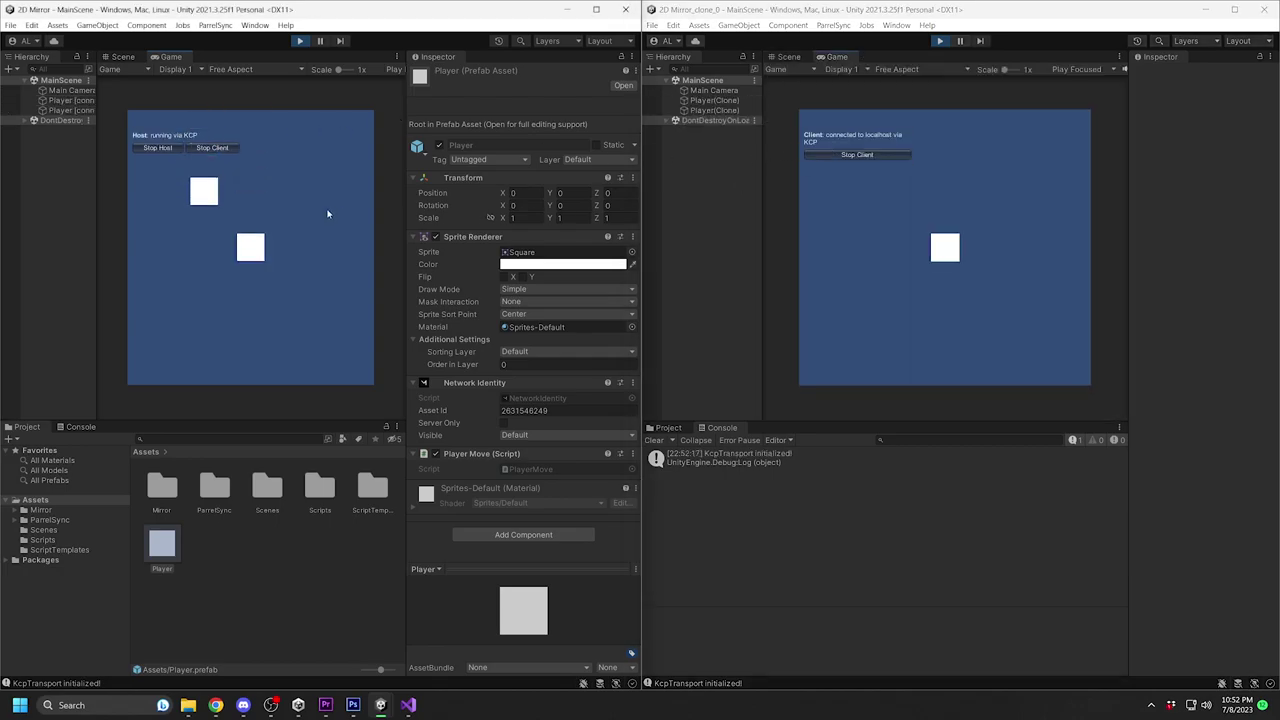
{"action": "key", "text": "s"}
Step: Move the client's player square around in the clone, then stop Play mode in both editors
{"action": "left_click", "coordinate": [1022, 287]}
{"action": "key", "text": "d"}
{"action": "key", "text": "s"}
{"action": "key", "text": "a"}
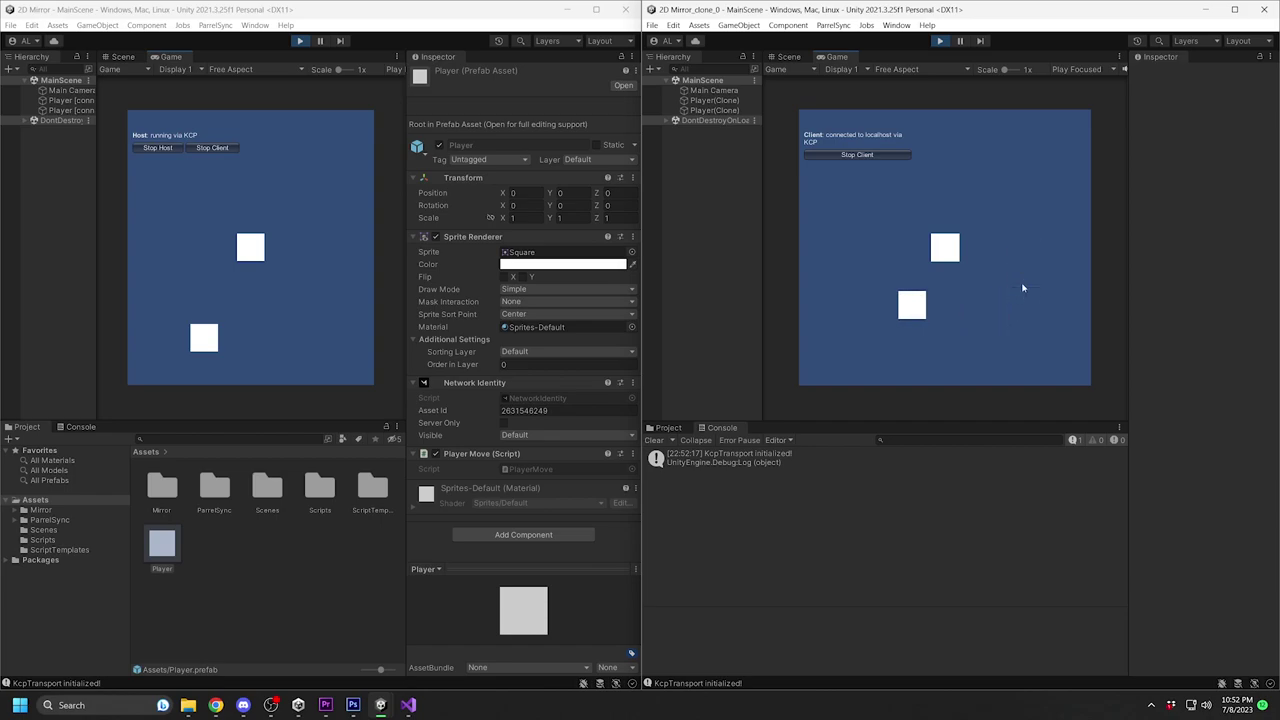
{"action": "key", "text": "w"}
{"action": "key", "text": "a"}
{"action": "key", "text": "d"}
{"action": "key", "text": "s"}
{"action": "key", "text": "d"}
{"action": "left_click", "coordinate": [940, 41]}
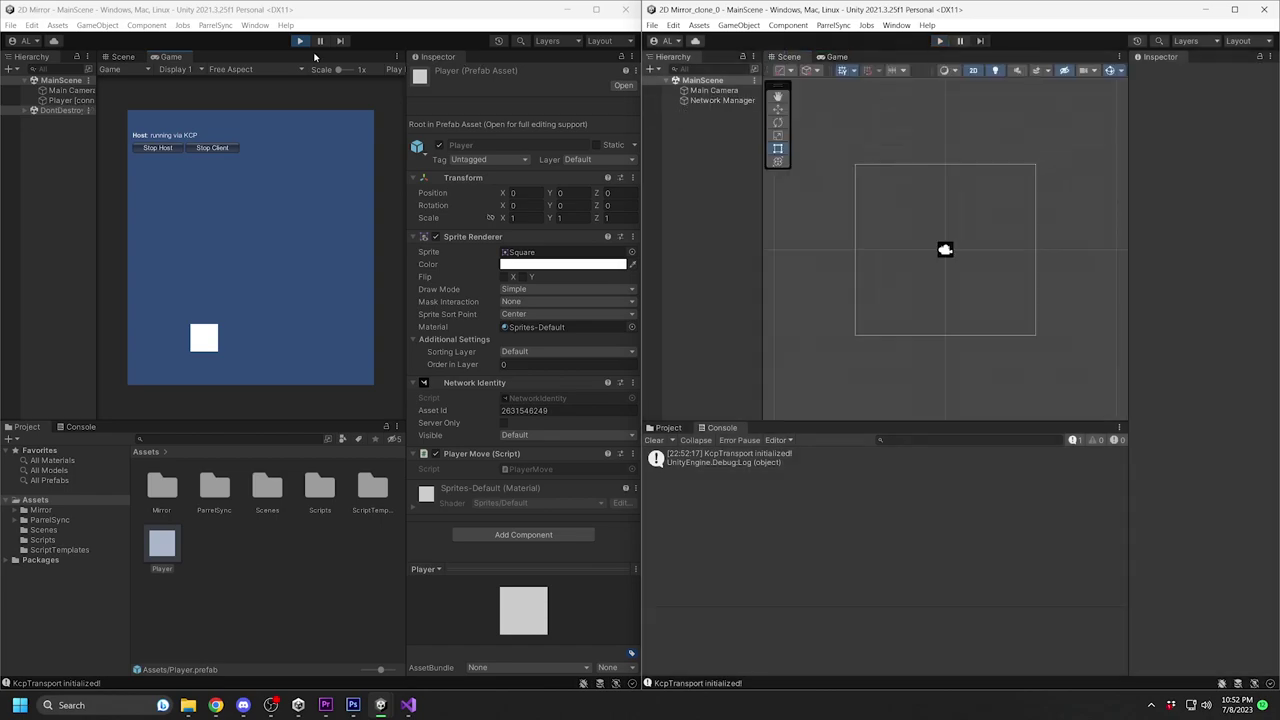
{"action": "left_click", "coordinate": [300, 41]}
Step: Add a Network Transform (Reliable) component to the Player prefab via the 'tran' search
{"action": "left_click", "coordinate": [573, 537]}
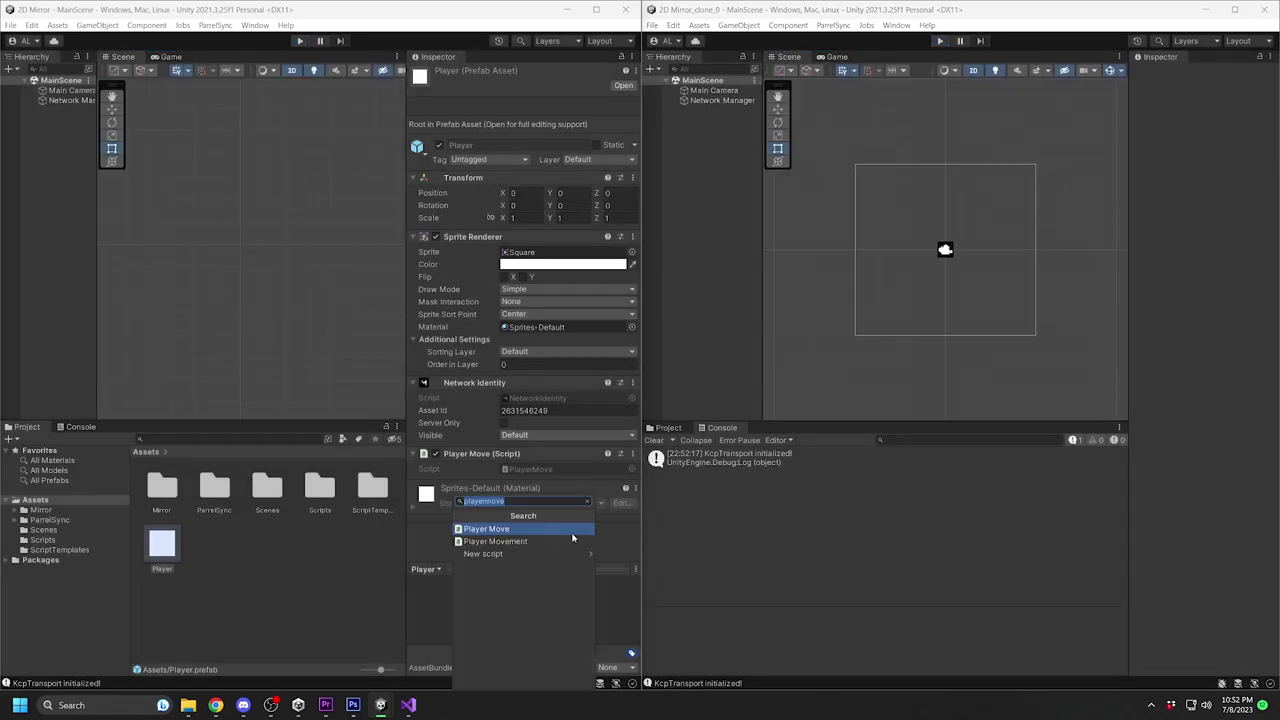
{"action": "type", "text": "tran"}
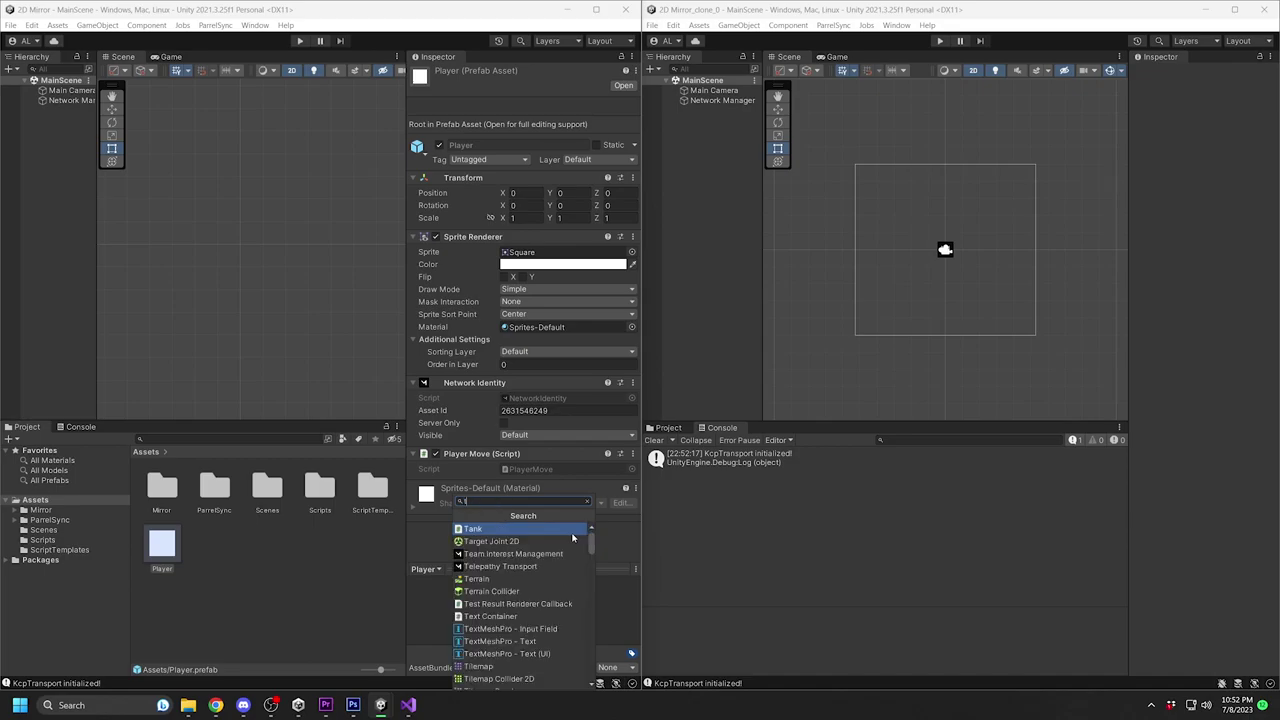
{"action": "key", "text": "Down"}
{"action": "key", "text": "Down"}
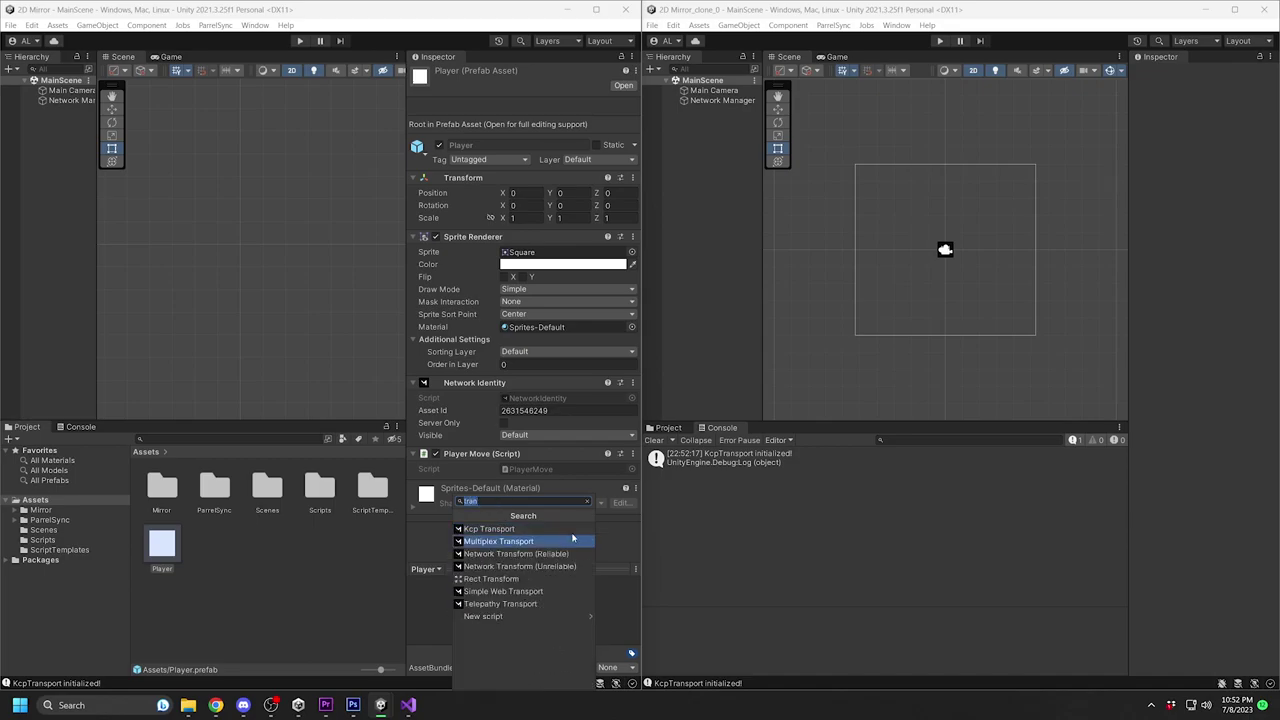
{"action": "key", "text": "Return"}
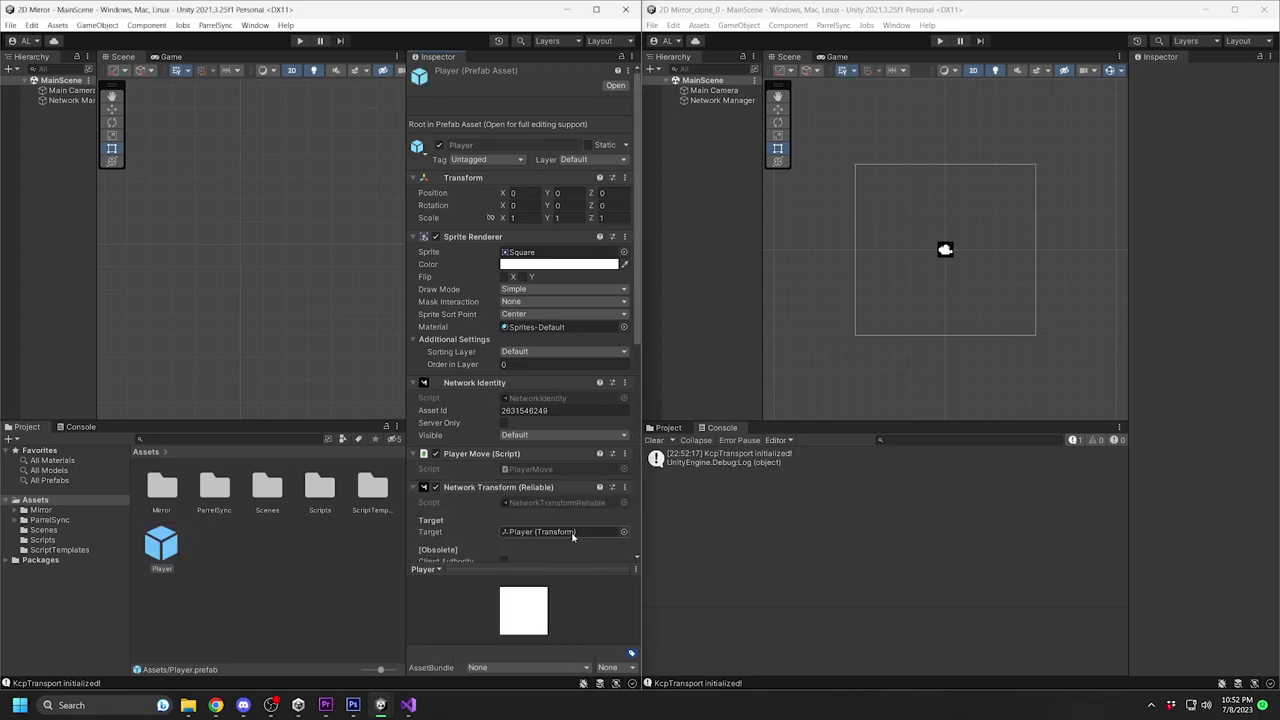
Step: Set the Network Transform's Sync Direction to Client To Server
{"action": "scroll", "coordinate": [591, 374], "scroll_direction": "down", "scroll_amount": 6}
{"action": "scroll", "coordinate": [591, 374], "scroll_direction": "down", "scroll_amount": 2}
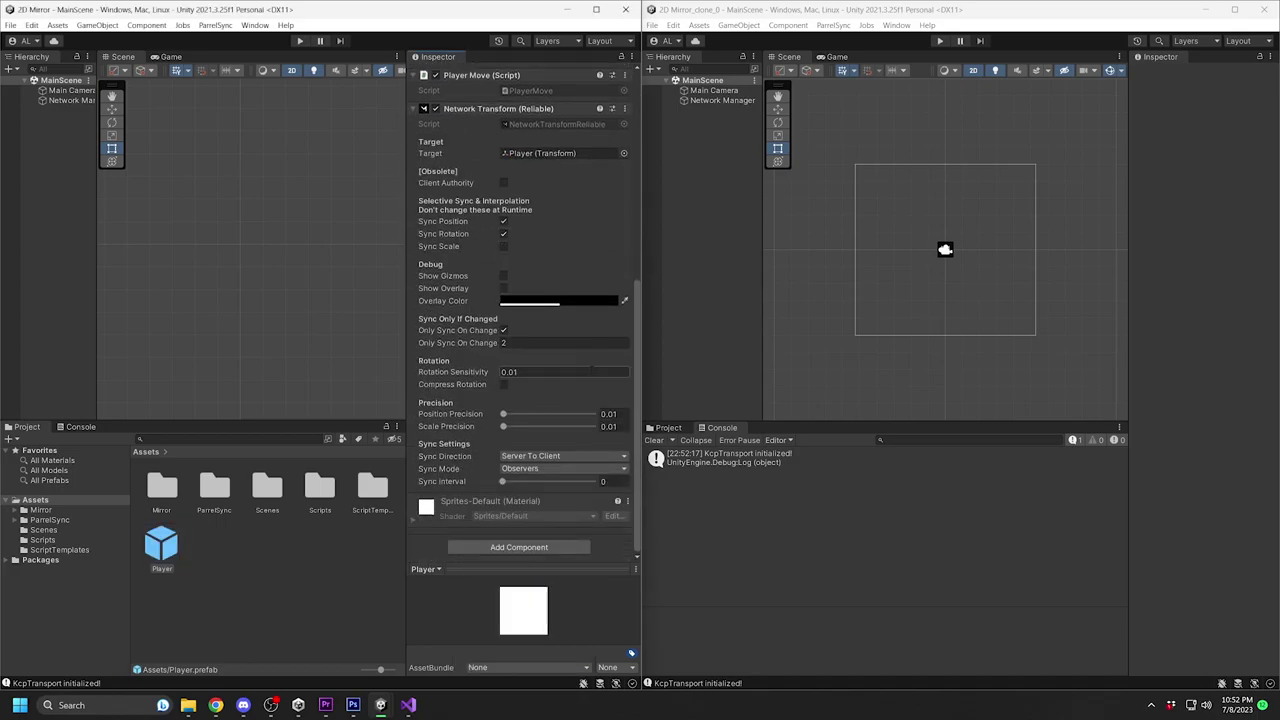
{"action": "scroll", "coordinate": [592, 370], "scroll_direction": "up", "scroll_amount": 5}
{"action": "scroll", "coordinate": [580, 430], "scroll_direction": "down", "scroll_amount": 5}
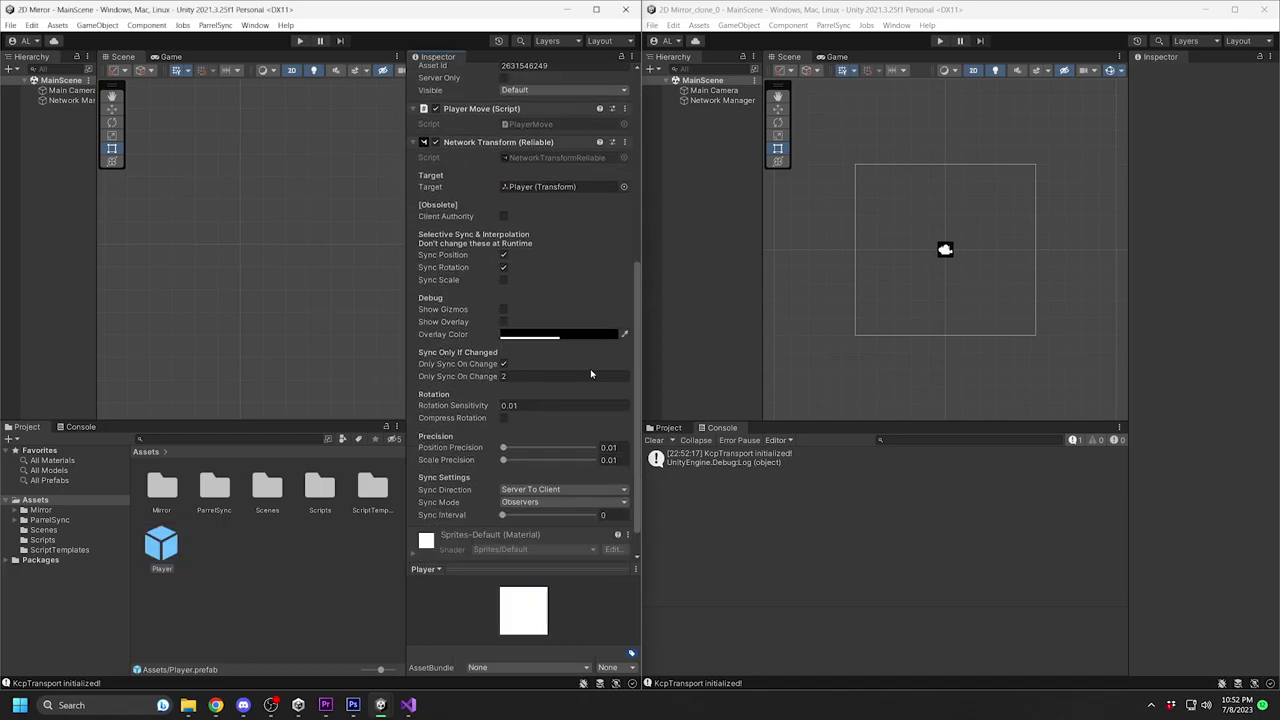
{"action": "left_click", "coordinate": [575, 455]}
{"action": "left_click", "coordinate": [590, 481]}
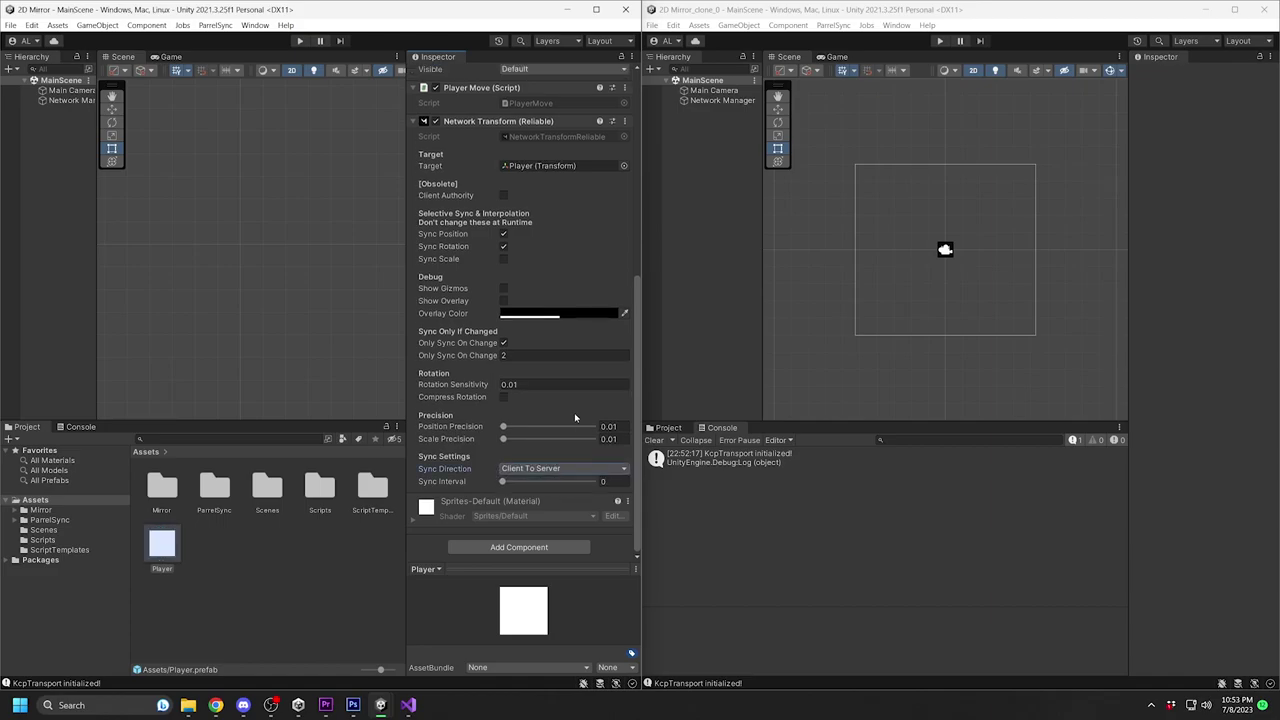
{"action": "scroll", "coordinate": [575, 413], "scroll_direction": "up", "scroll_amount": 3}
{"action": "scroll", "coordinate": [574, 409], "scroll_direction": "up", "scroll_amount": 5}
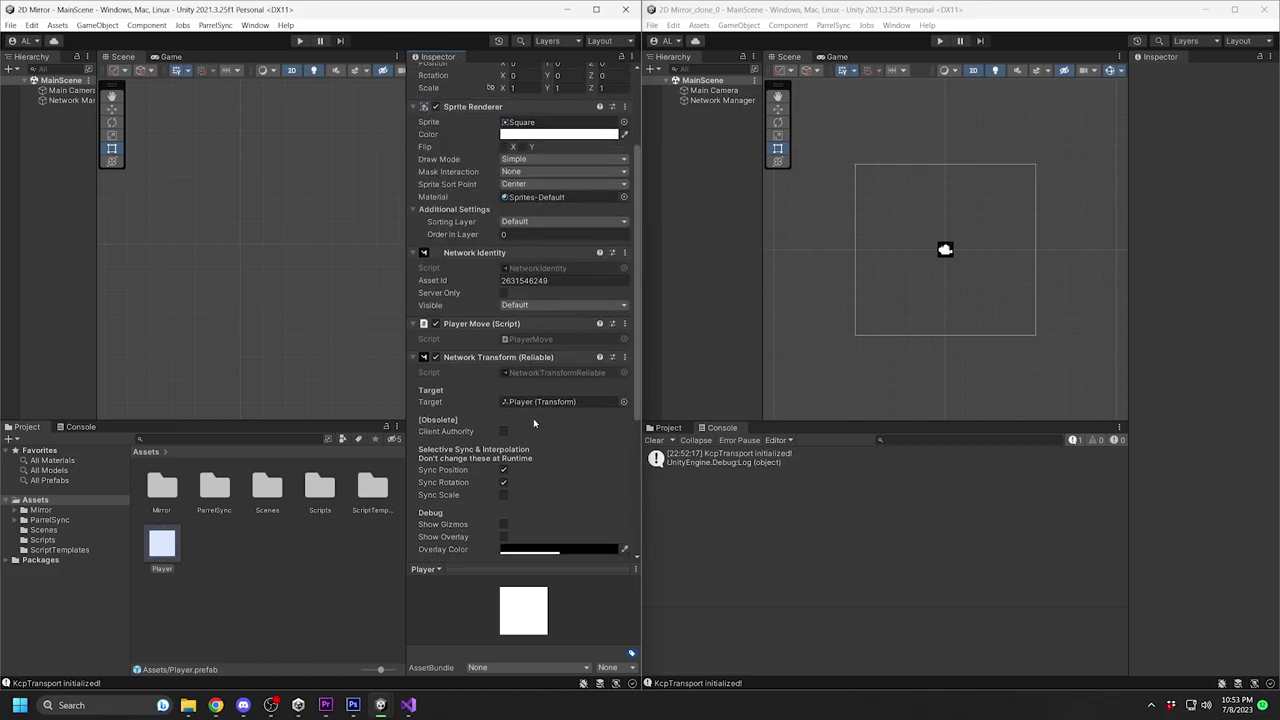
{"action": "scroll", "coordinate": [463, 400], "scroll_direction": "down", "scroll_amount": 5}
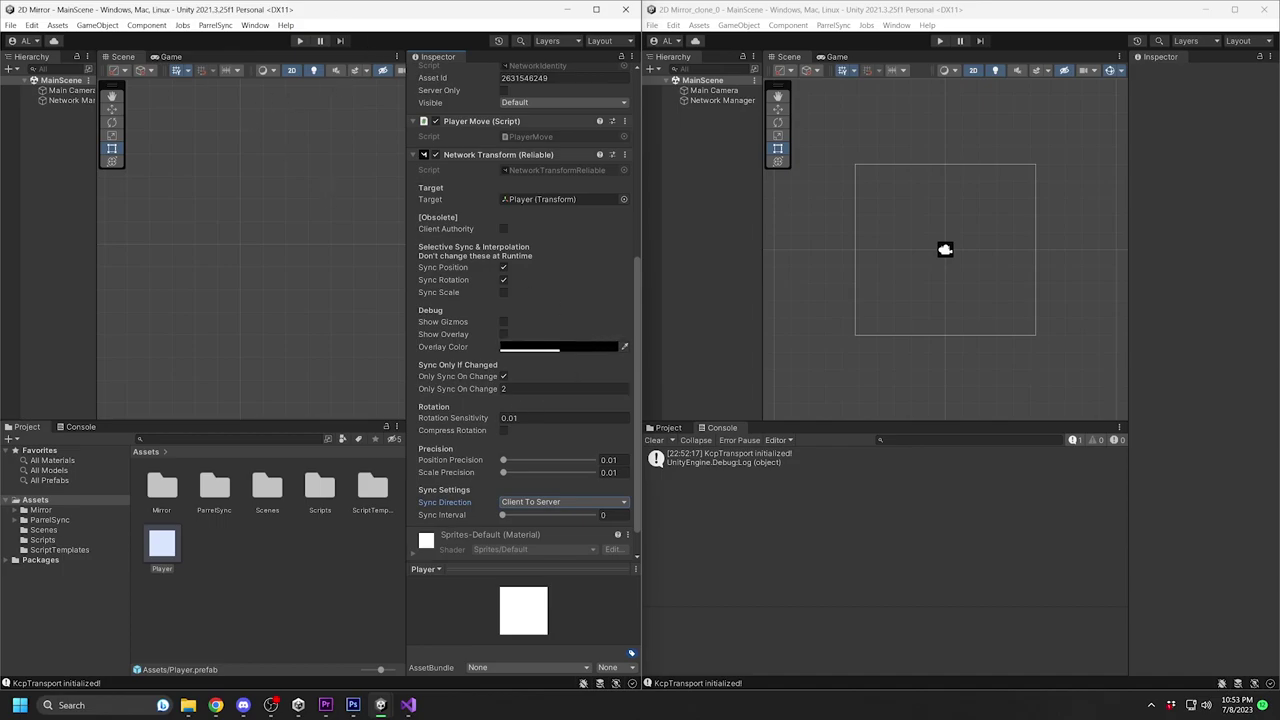
Step: Play again with the main editor as Host and the clone as Client, moving the host's square
{"action": "left_click", "coordinate": [12, 24]}
{"action": "key", "text": "Escape"}
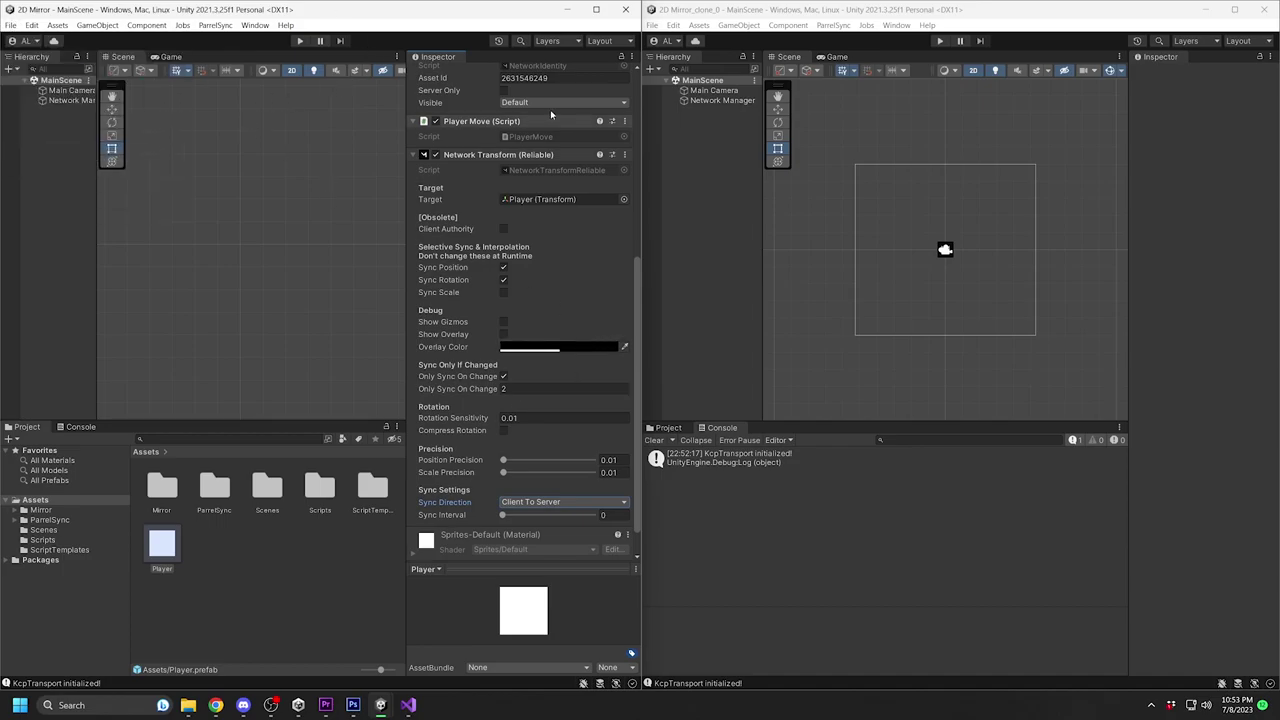
{"action": "left_click", "coordinate": [300, 41]}
{"action": "left_click", "coordinate": [940, 41]}
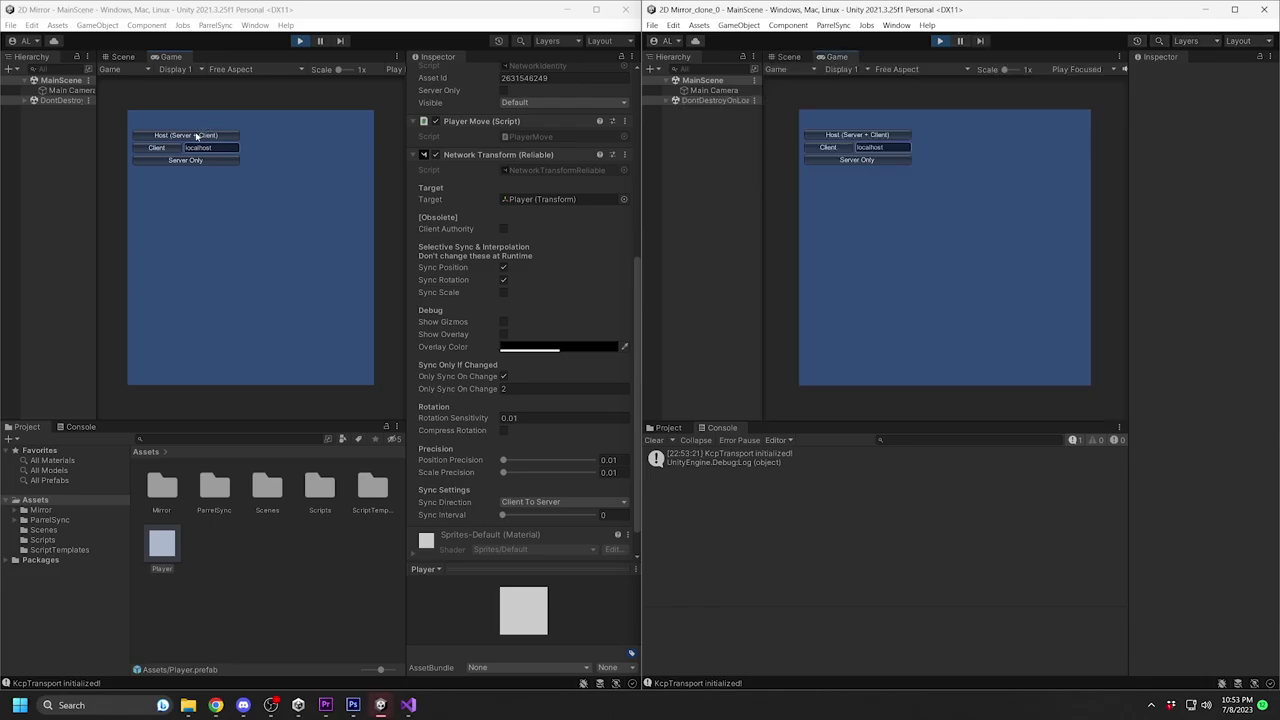
{"action": "left_click", "coordinate": [197, 135]}
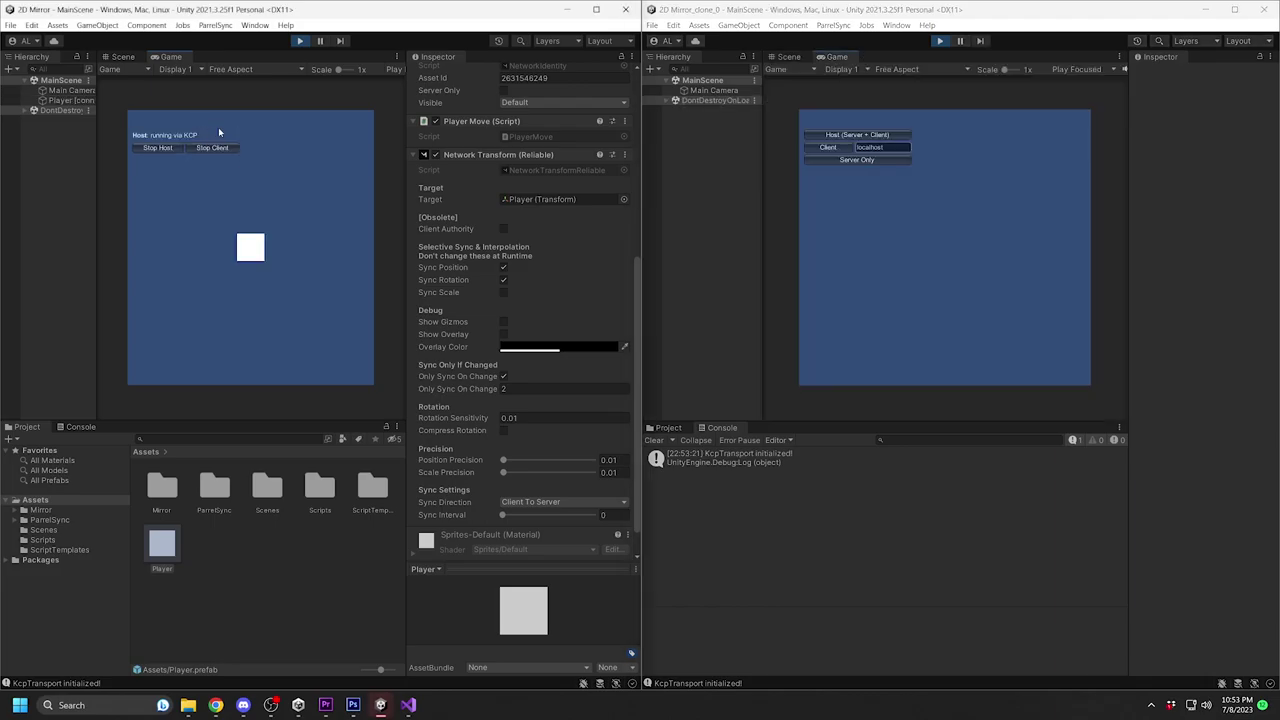
{"action": "left_click", "coordinate": [831, 148]}
{"action": "key", "text": "a"}
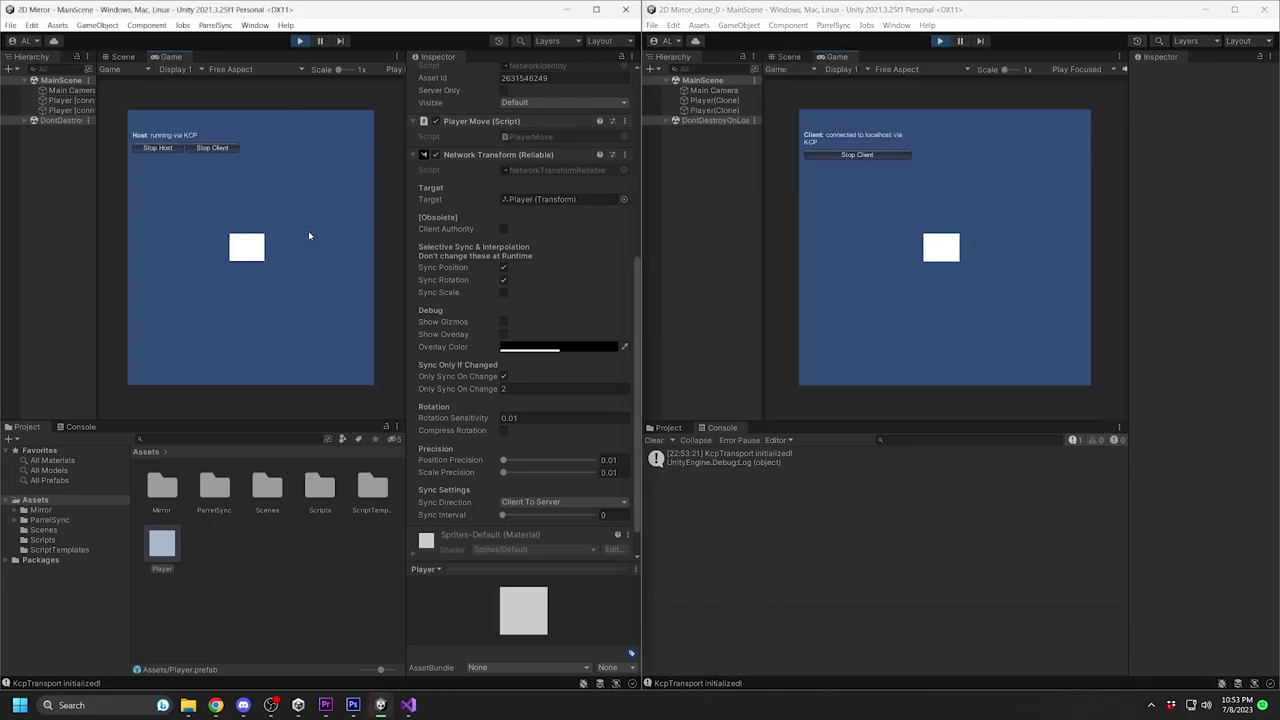
{"action": "key", "text": "s"}
{"action": "key", "text": "d"}
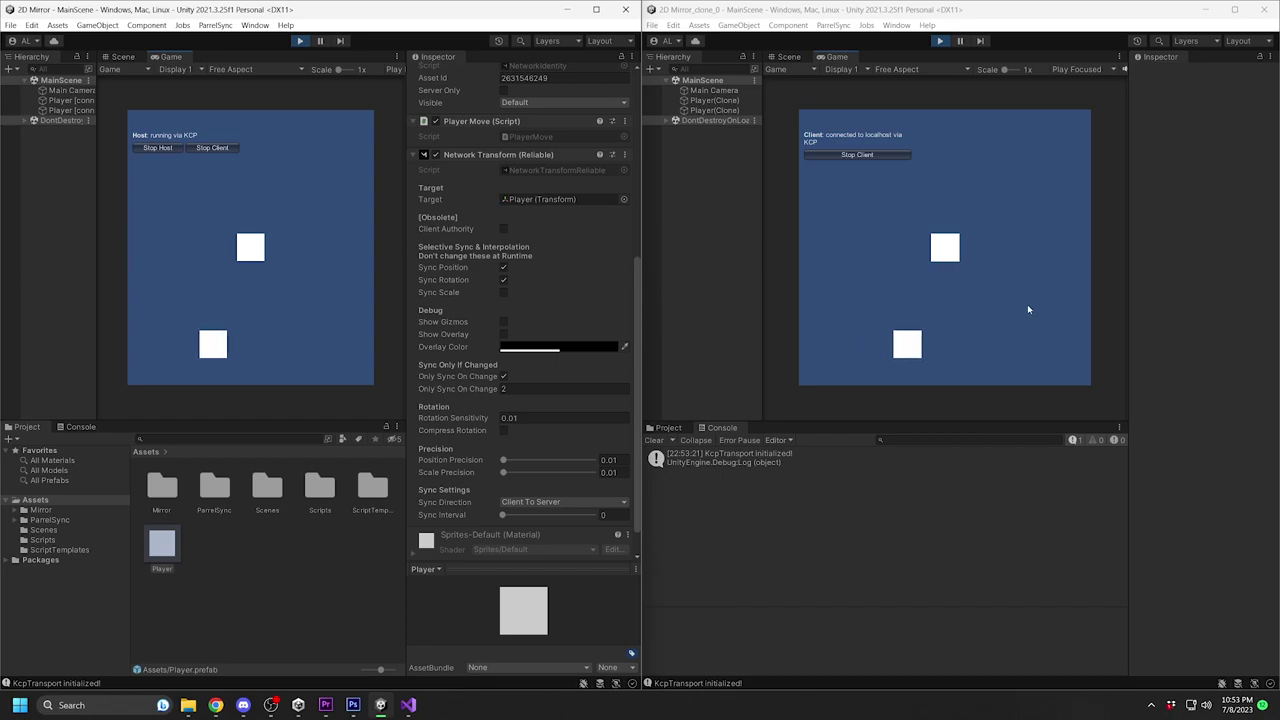
Step: Move the client's square in the clone window to confirm movement syncs across both views
{"action": "left_click", "coordinate": [1027, 304]}
{"action": "key", "text": "d"}
{"action": "key", "text": "w"}
{"action": "key", "text": "a"}
{"action": "key", "text": "s"}
{"action": "key", "text": "d"}
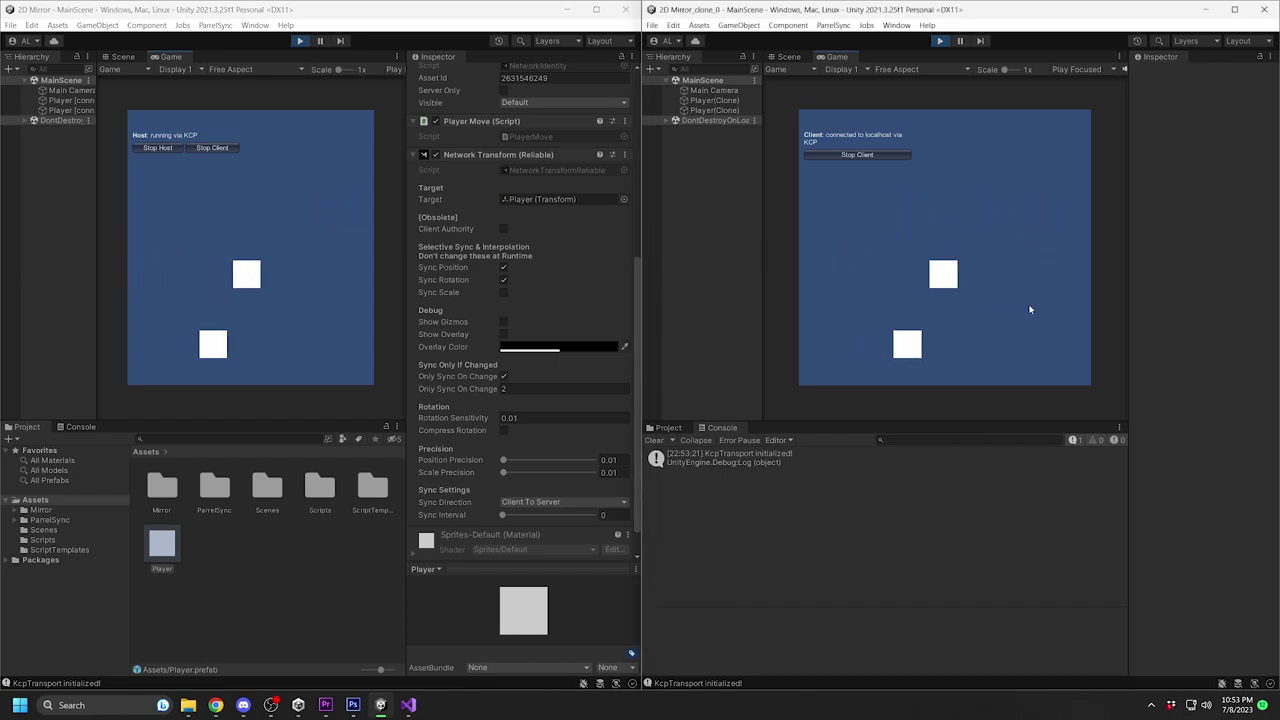
{"action": "key", "text": "w"}
{"action": "key", "text": "s"}
{"action": "key", "text": "d"}
{"action": "key", "text": "a"}
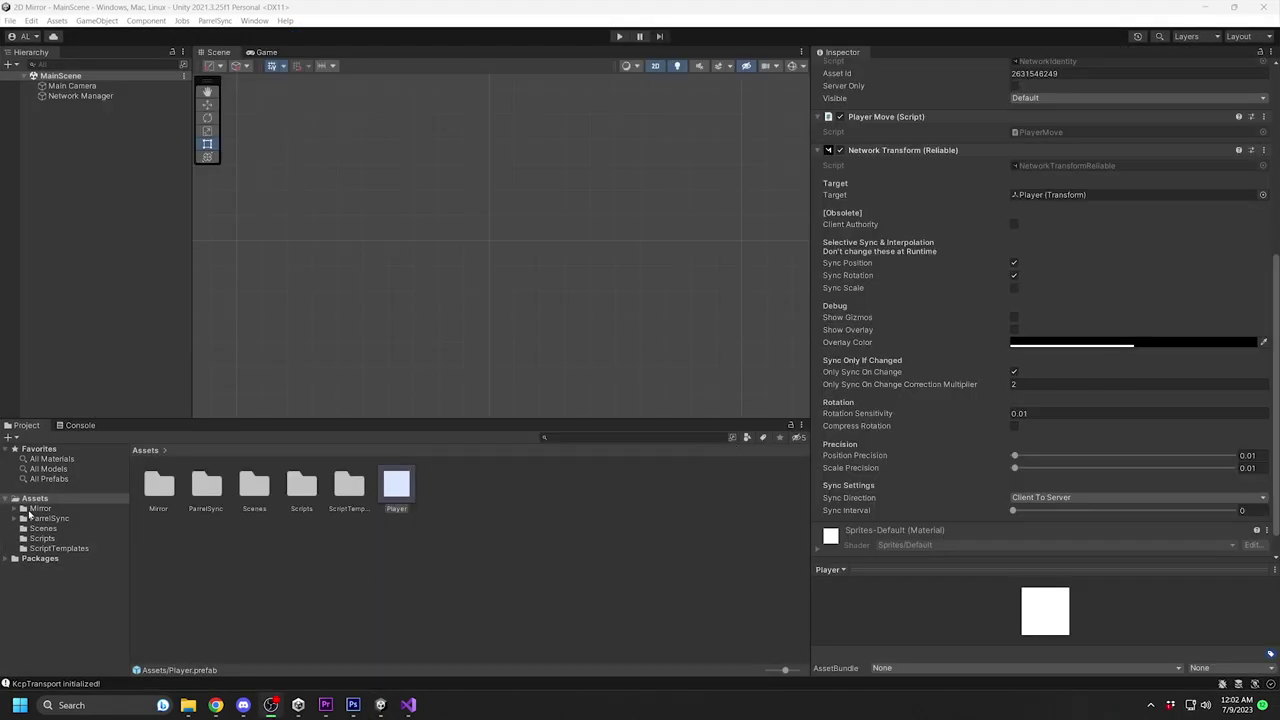
Step: Open Mirror > Examples in the Project window to list the sample projects
{"action": "left_click", "coordinate": [33, 512]}
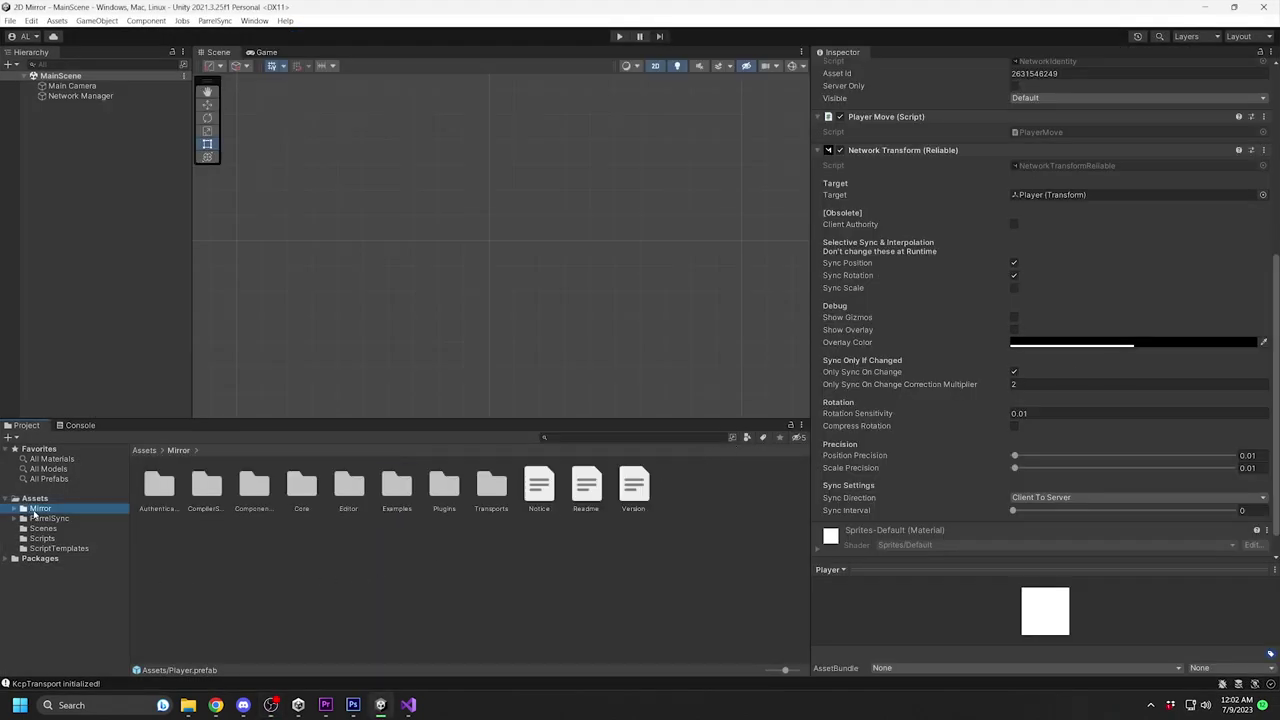
{"action": "double_click", "coordinate": [399, 489]}
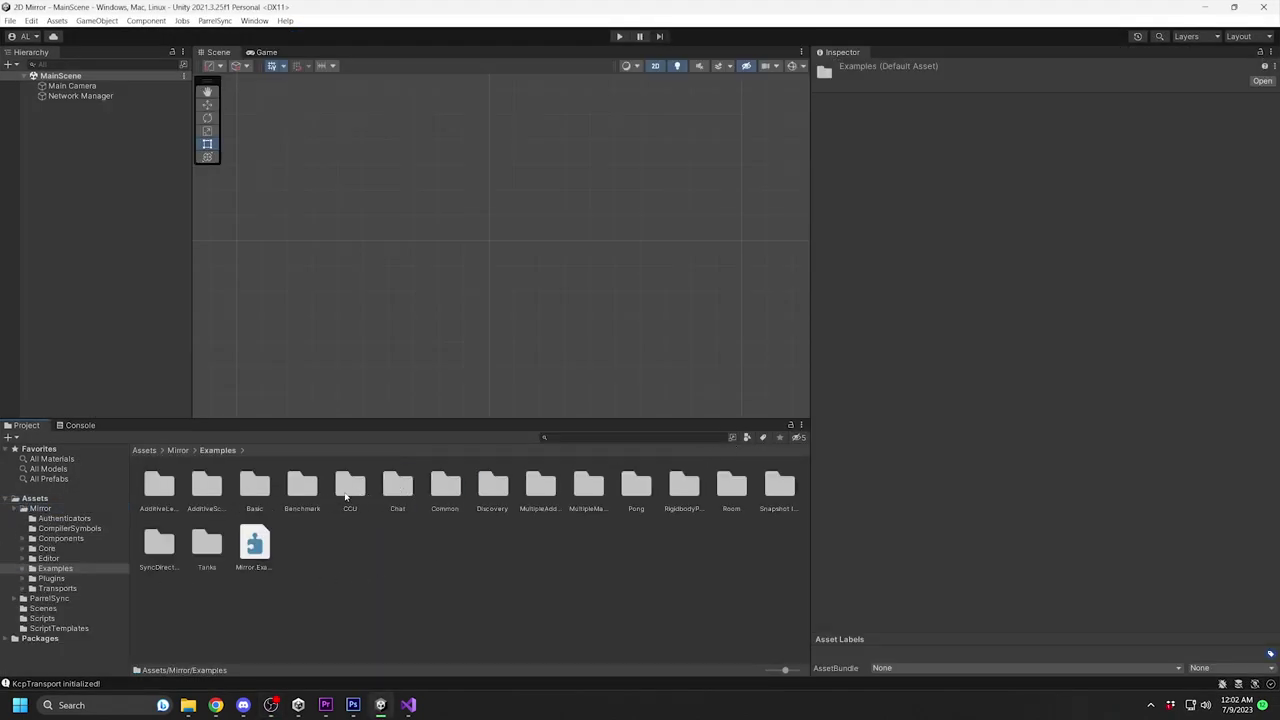